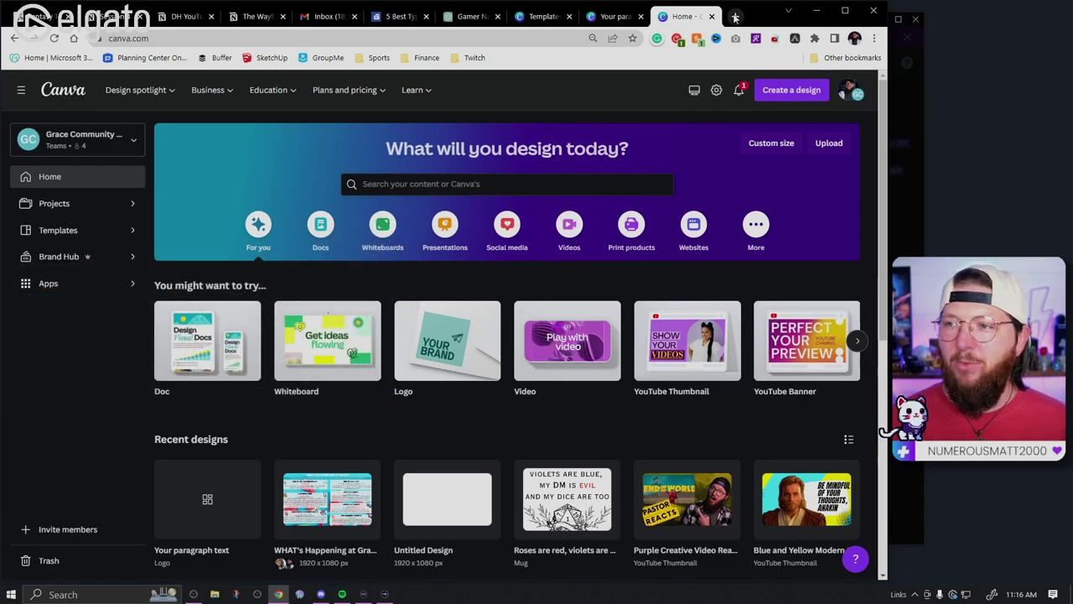
Step: Search Google Images for 'badge logo' and preview the Freepik and Dribbble badge examples
{"action": "left_click", "coordinate": [735, 17]}
{"action": "type", "text": "badge"}
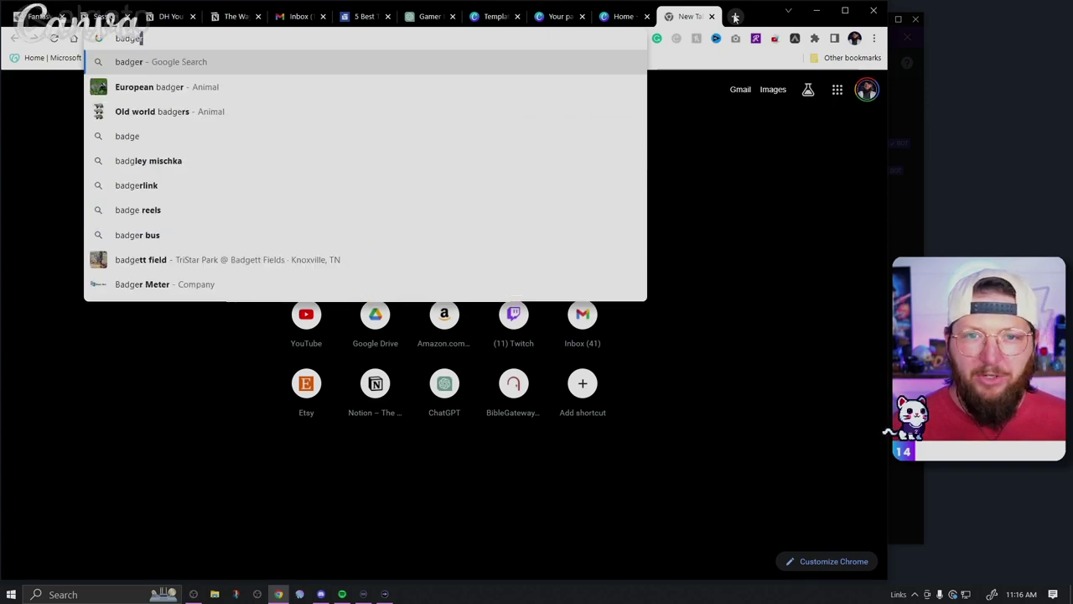
{"action": "type", "text": " logo"}
{"action": "key", "text": "Return"}
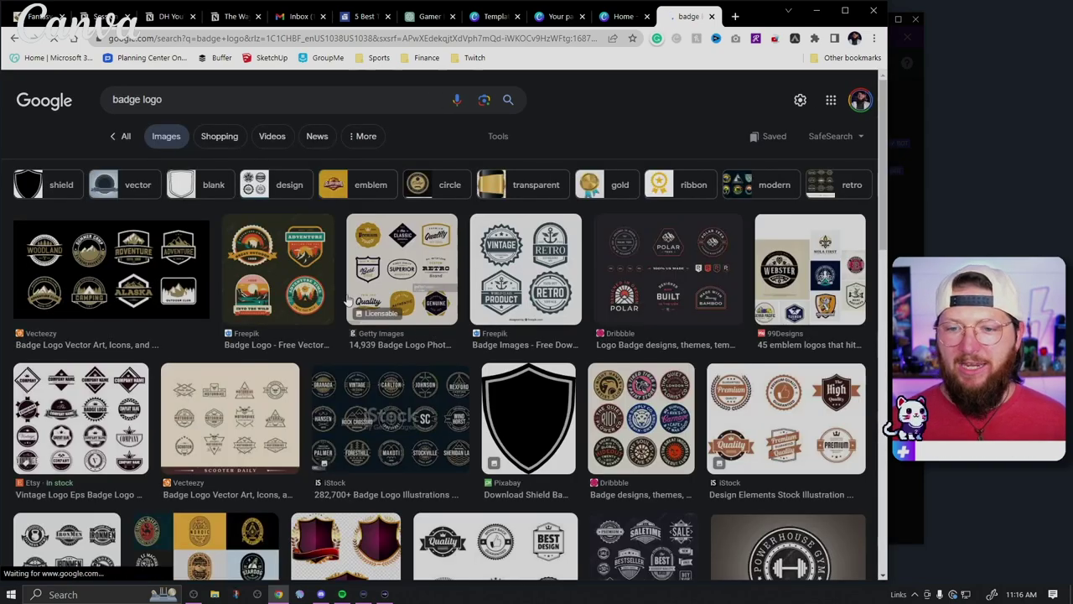
{"action": "left_click", "coordinate": [320, 275]}
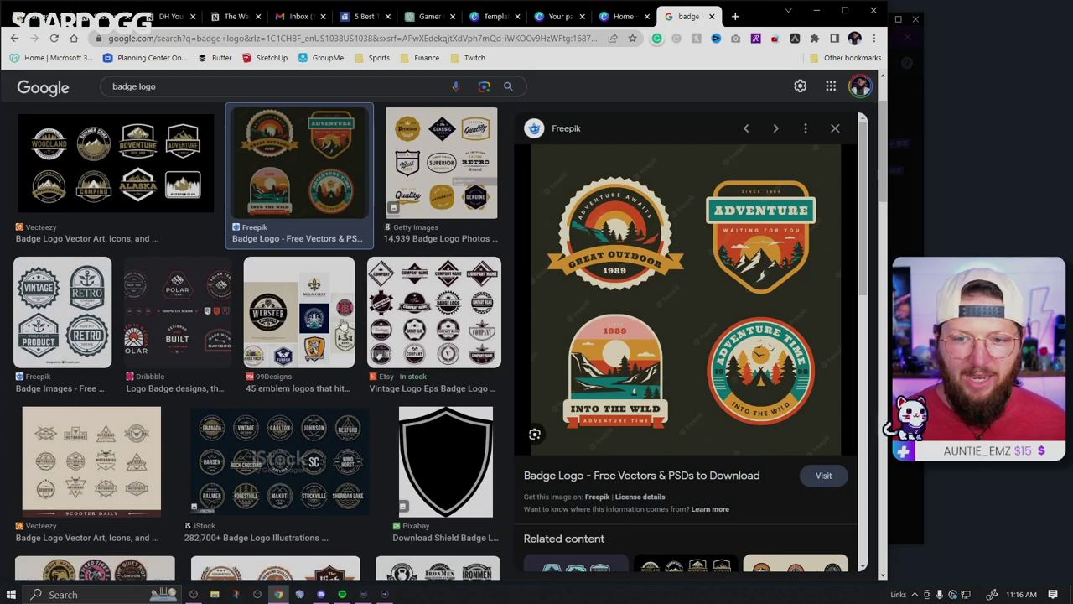
{"action": "left_click", "coordinate": [173, 285]}
{"action": "scroll", "coordinate": [280, 280], "scroll_direction": "up", "scroll_amount": 2}
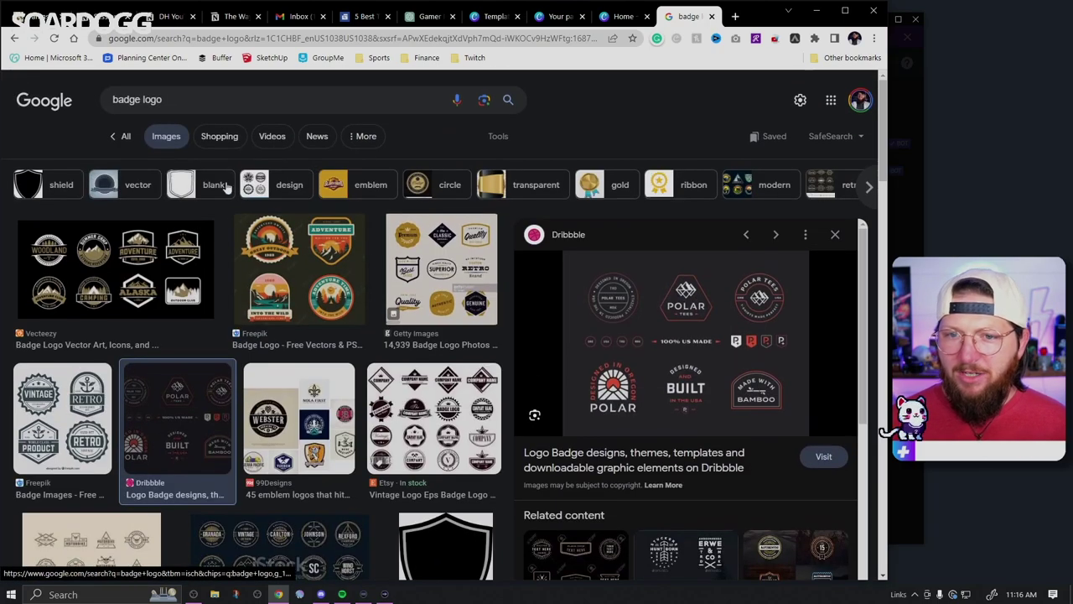
Step: Refine the image search to 'gaming badge logo', browse the results, and return to Canva Home
{"action": "left_click", "coordinate": [113, 98]}
{"action": "type", "text": "gaming"}
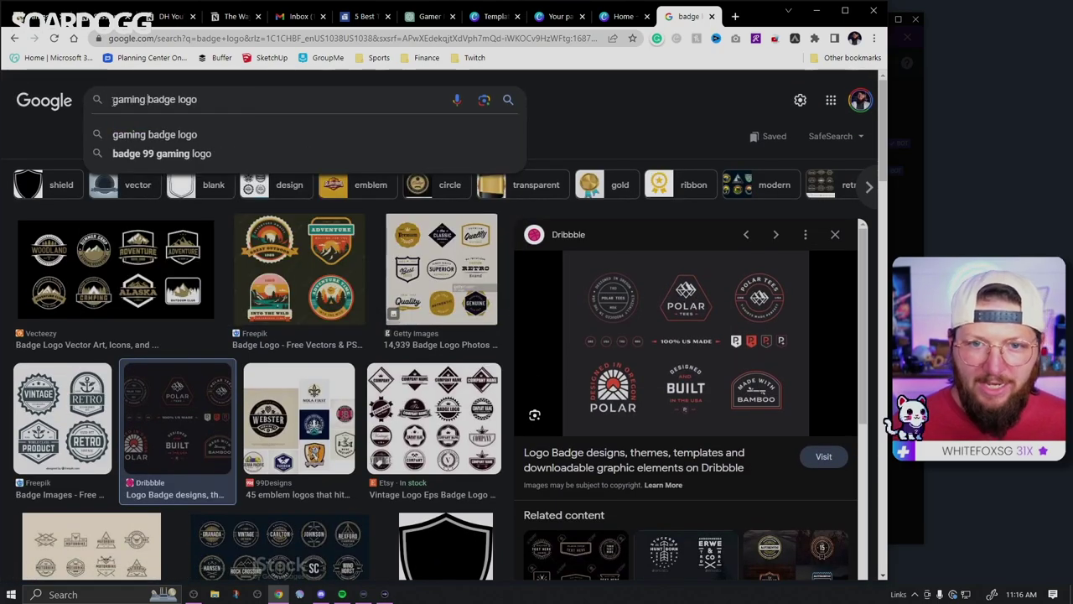
{"action": "key", "text": "Return"}
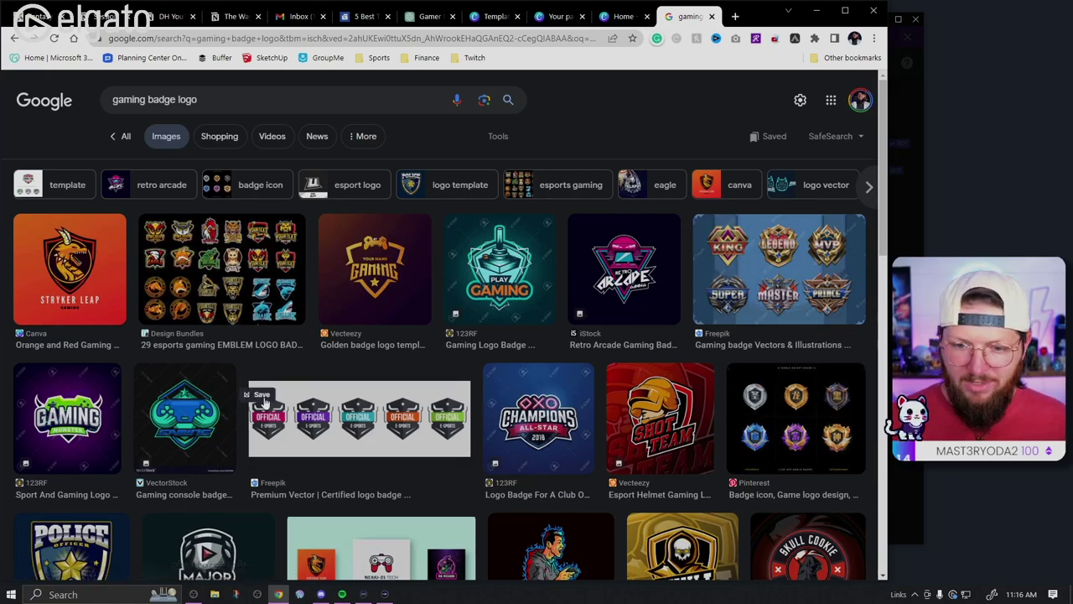
{"action": "scroll", "coordinate": [259, 463], "scroll_direction": "down", "scroll_amount": 2}
{"action": "scroll", "coordinate": [259, 462], "scroll_direction": "down", "scroll_amount": 5}
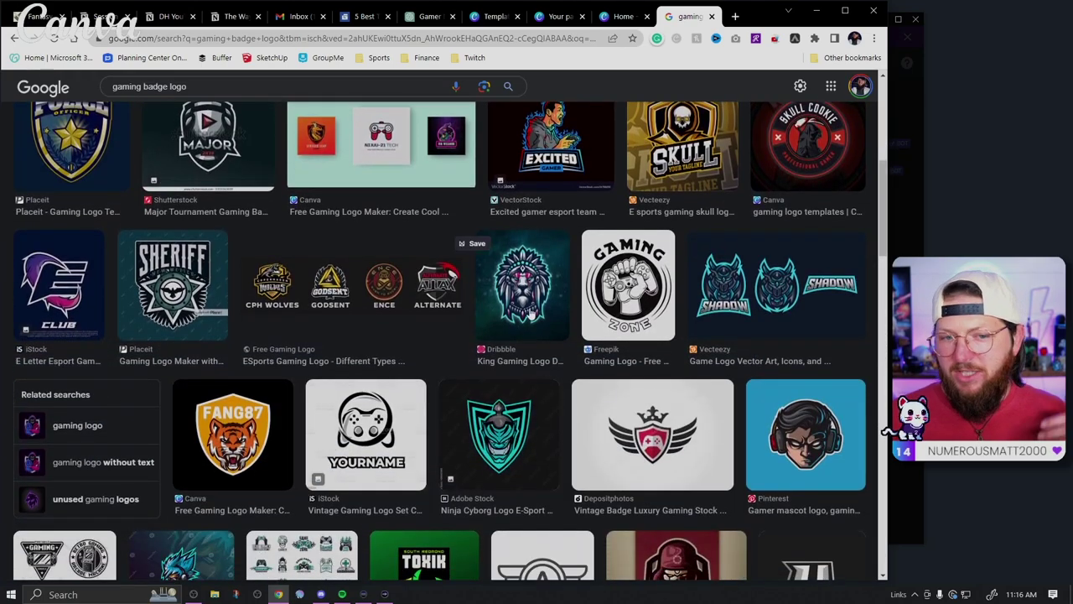
{"action": "left_click", "coordinate": [619, 20]}
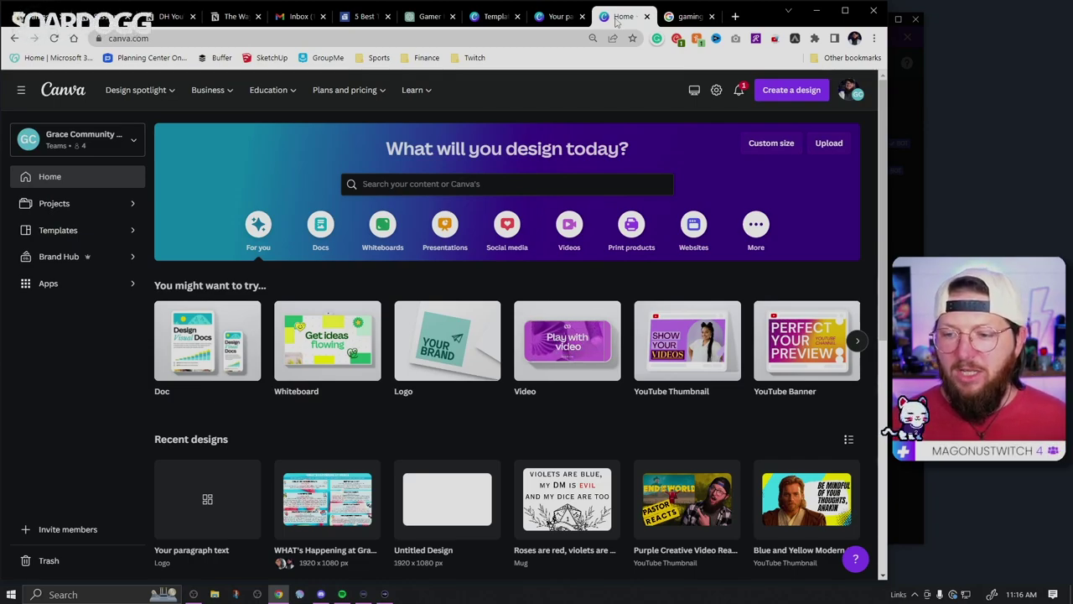
Step: Search Canva templates for 'badge logo' to list the Badge Logo templates
{"action": "left_click", "coordinate": [425, 185]}
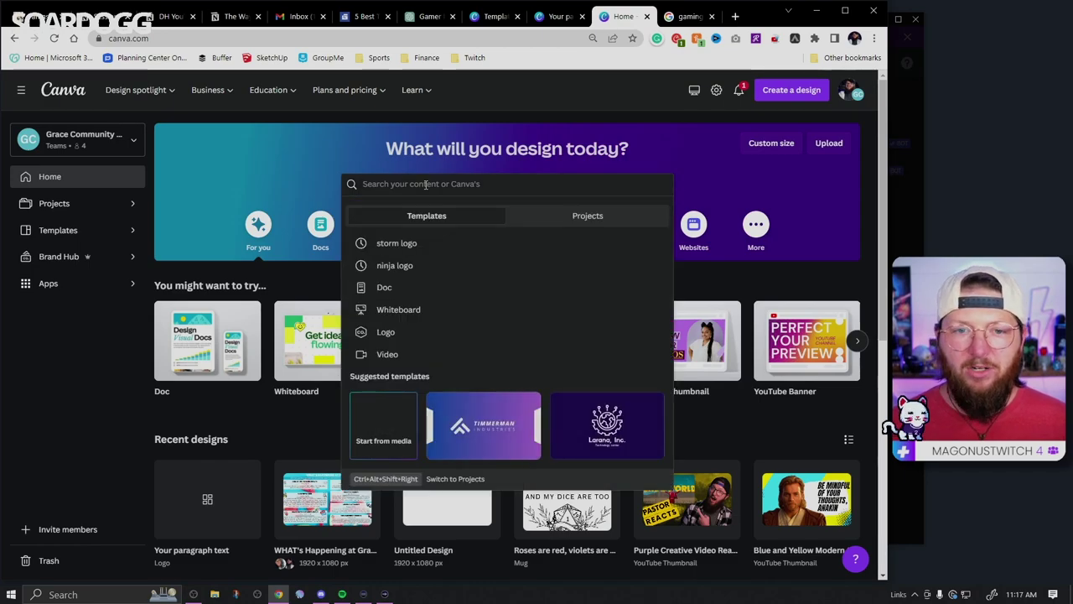
{"action": "type", "text": "badge logo"}
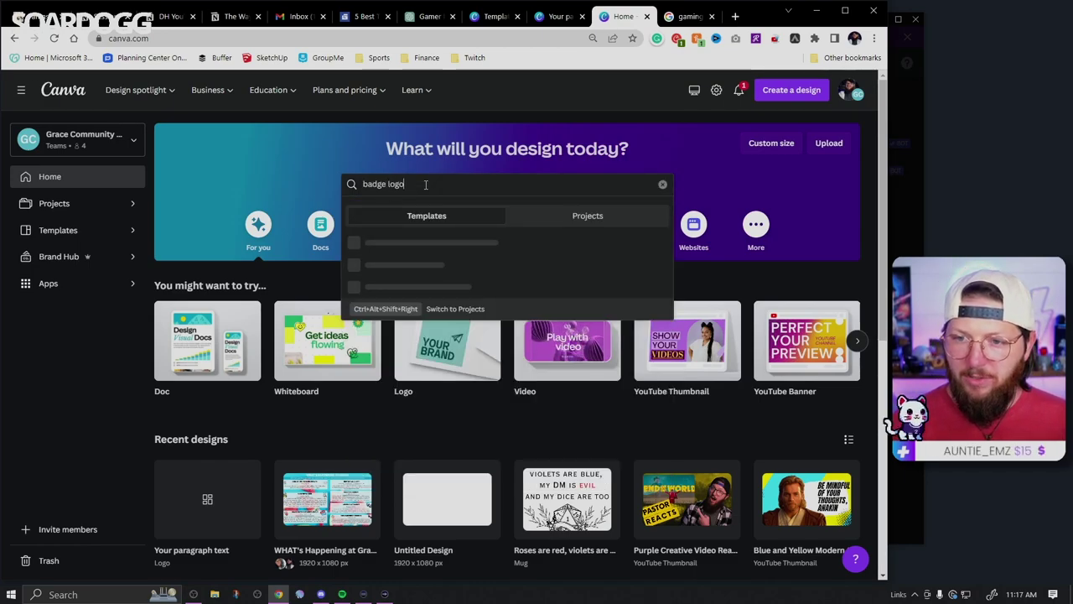
{"action": "key", "text": "Return"}
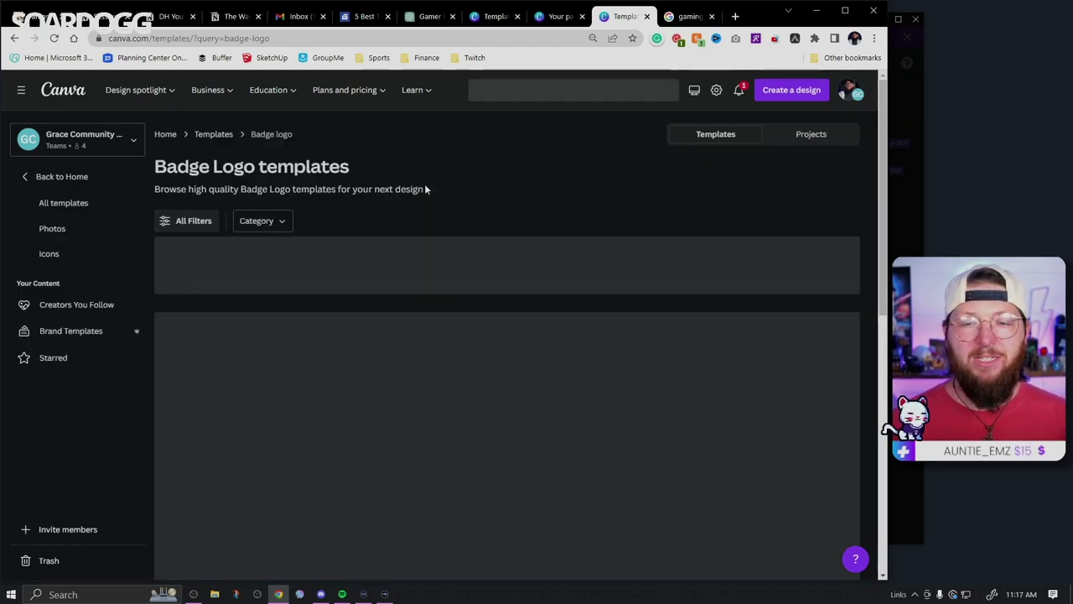
{"action": "scroll", "coordinate": [629, 358], "scroll_direction": "down", "scroll_amount": 2}
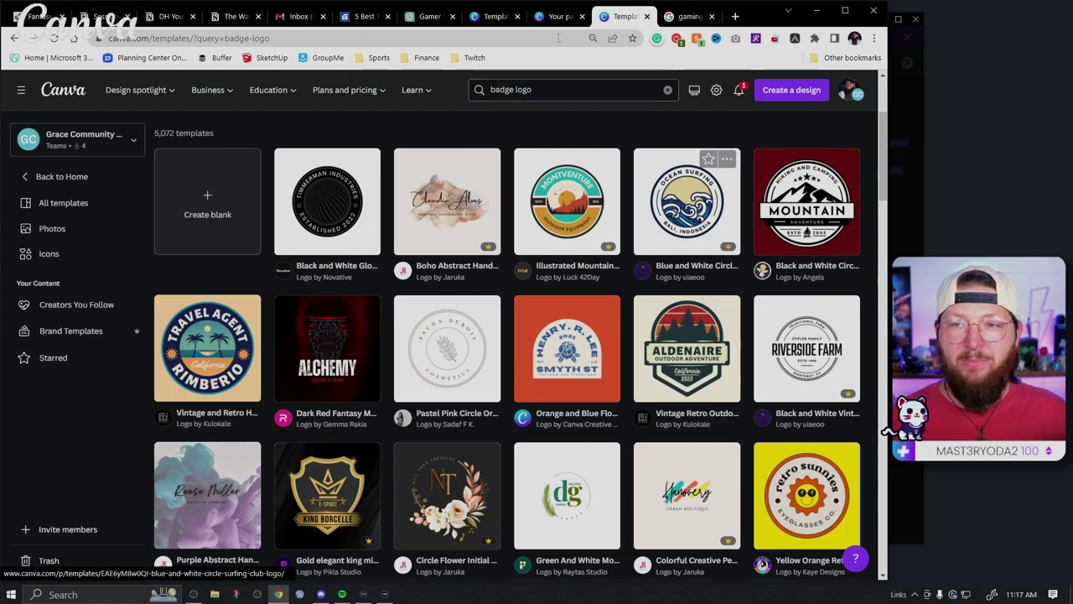
Step: Review ChatGPT's gamer name suggestions, highlight VortexGamer, then go back to Canva's templates
{"action": "left_click", "coordinate": [428, 17]}
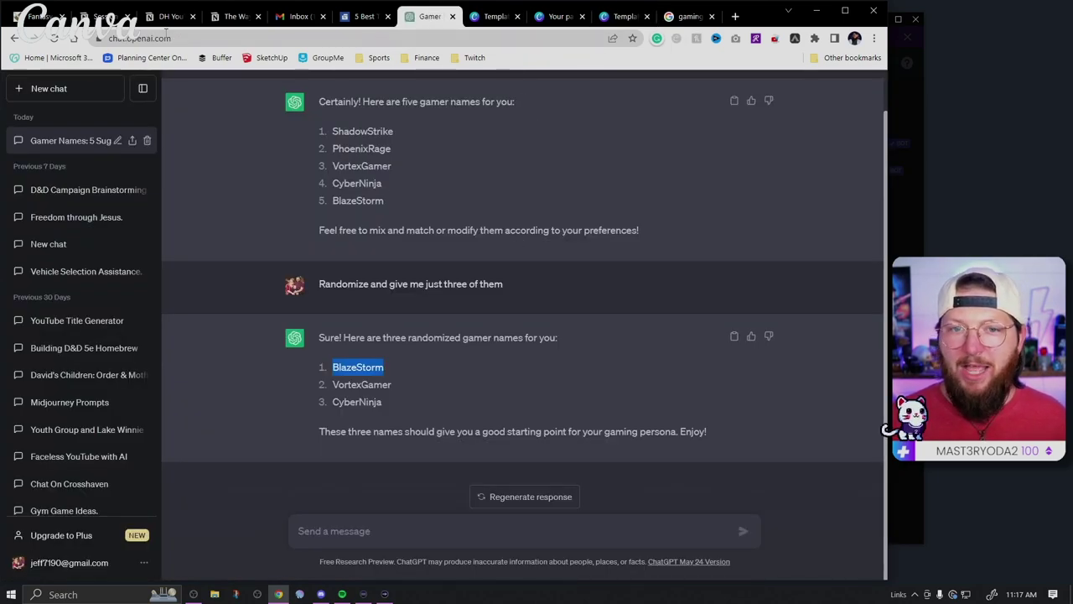
{"action": "left_click_drag", "start_coordinate": [398, 201], "coordinate": [312, 119]}
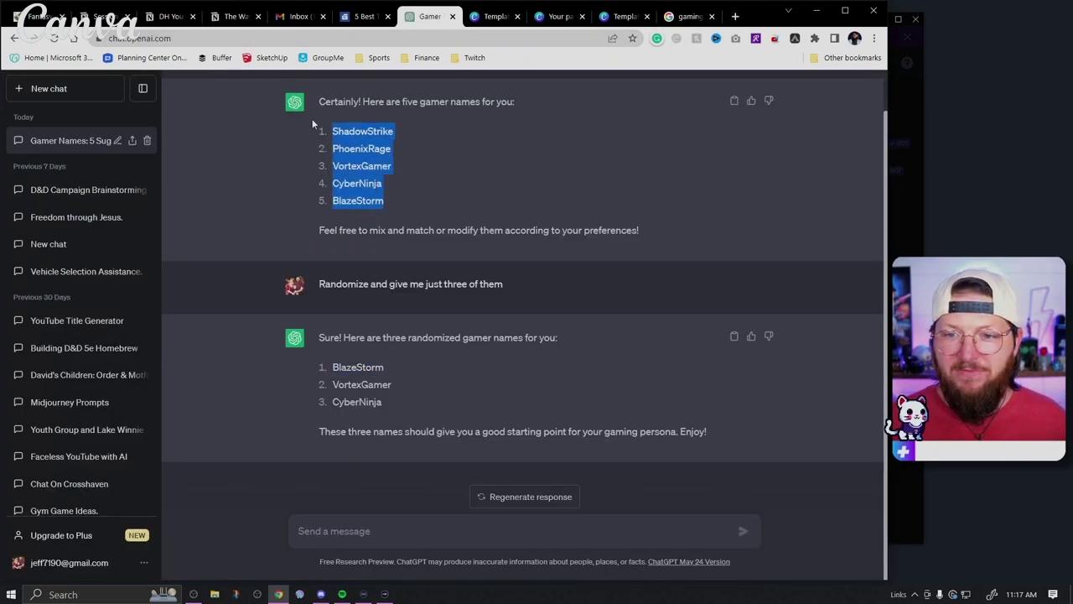
{"action": "left_click", "coordinate": [485, 162]}
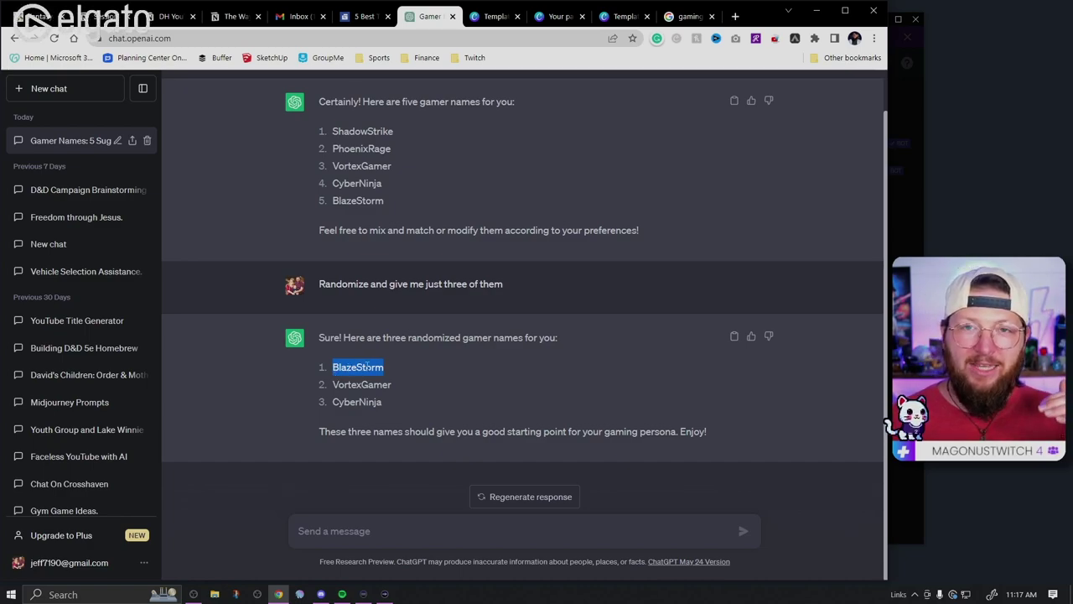
{"action": "left_click", "coordinate": [399, 386]}
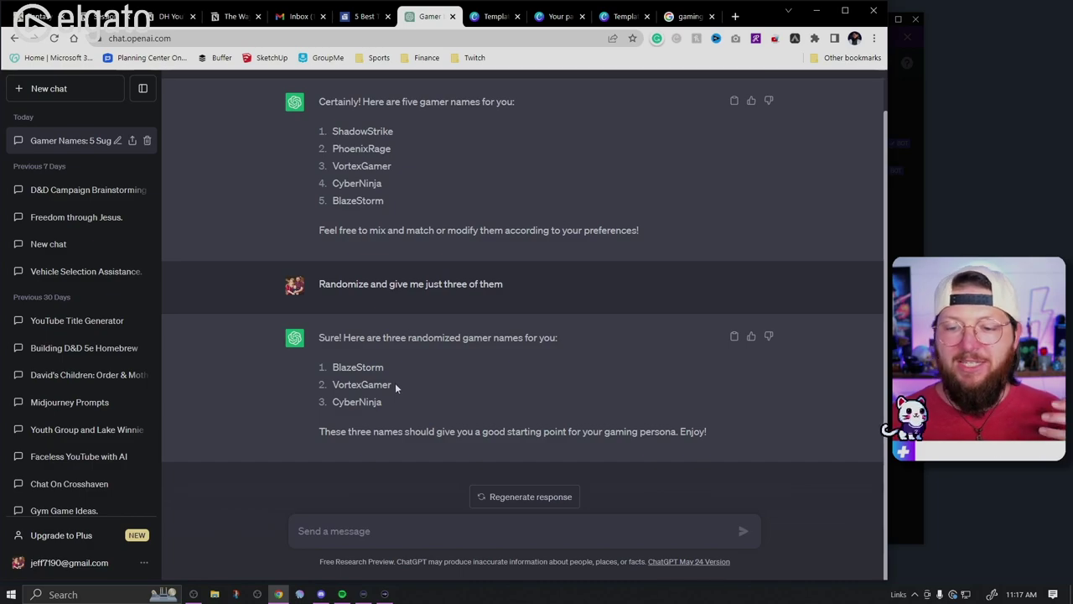
{"action": "left_click_drag", "start_coordinate": [397, 381], "coordinate": [328, 390]}
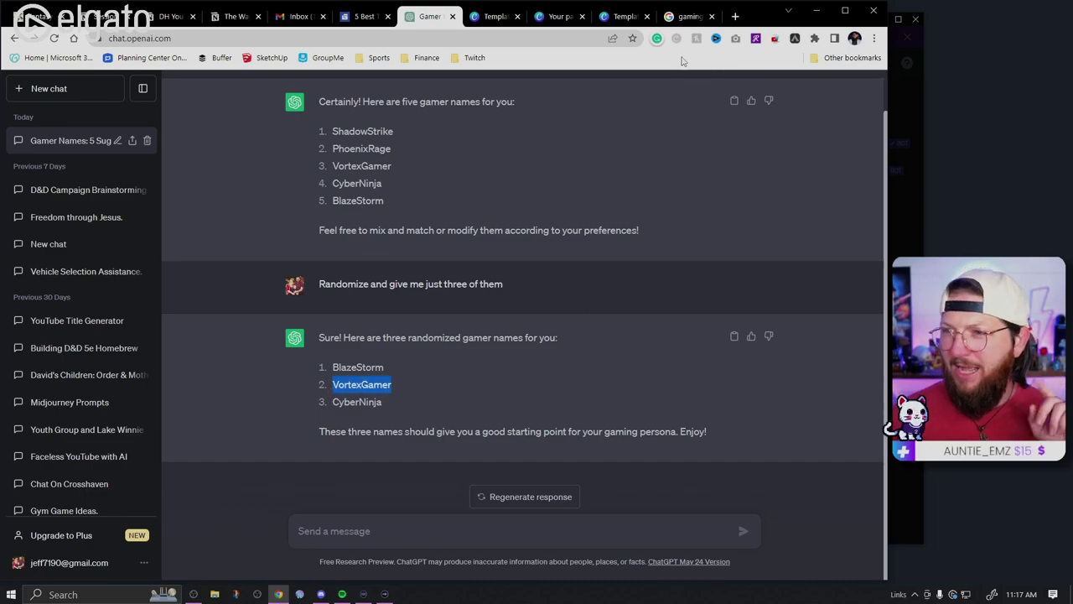
{"action": "left_click", "coordinate": [624, 16]}
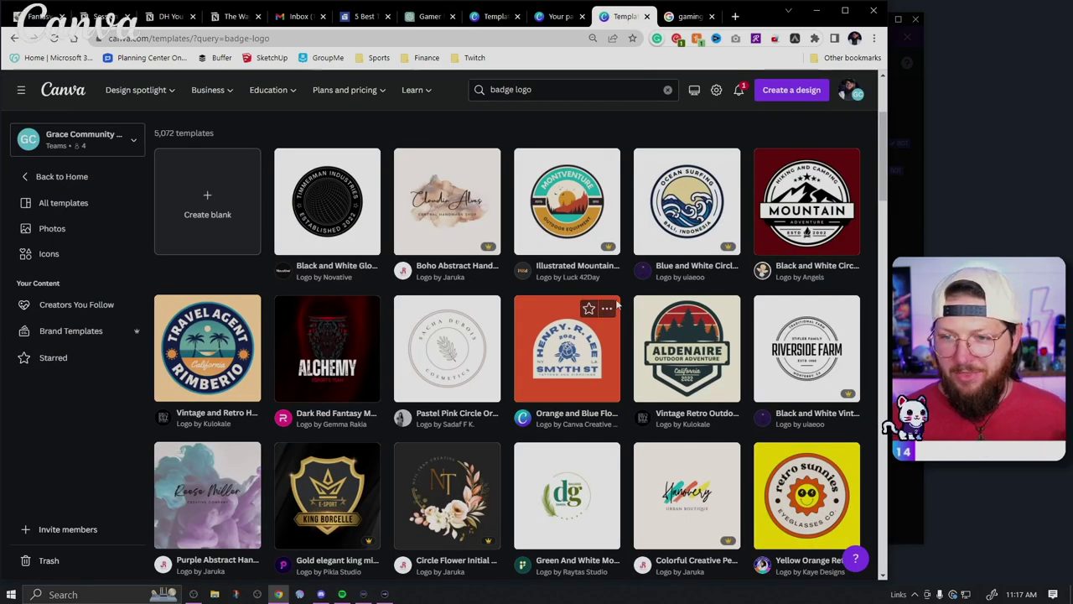
Step: Scroll through the 5,072 badge logo template results, from outdoor badges to sports crests
{"action": "scroll", "coordinate": [618, 302], "scroll_direction": "down", "scroll_amount": 1}
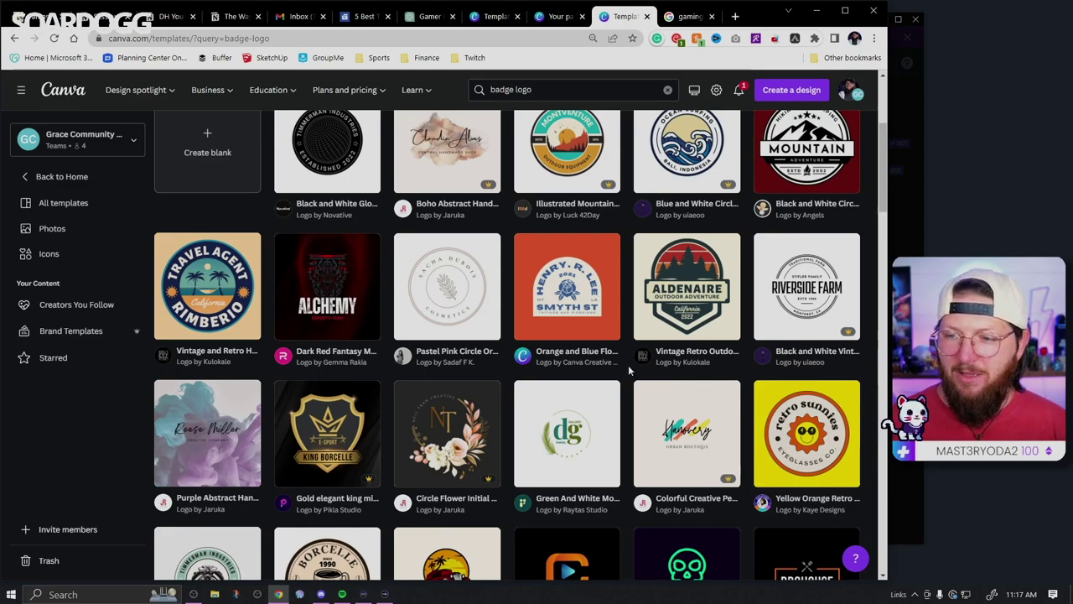
{"action": "scroll", "coordinate": [633, 370], "scroll_direction": "down", "scroll_amount": 3}
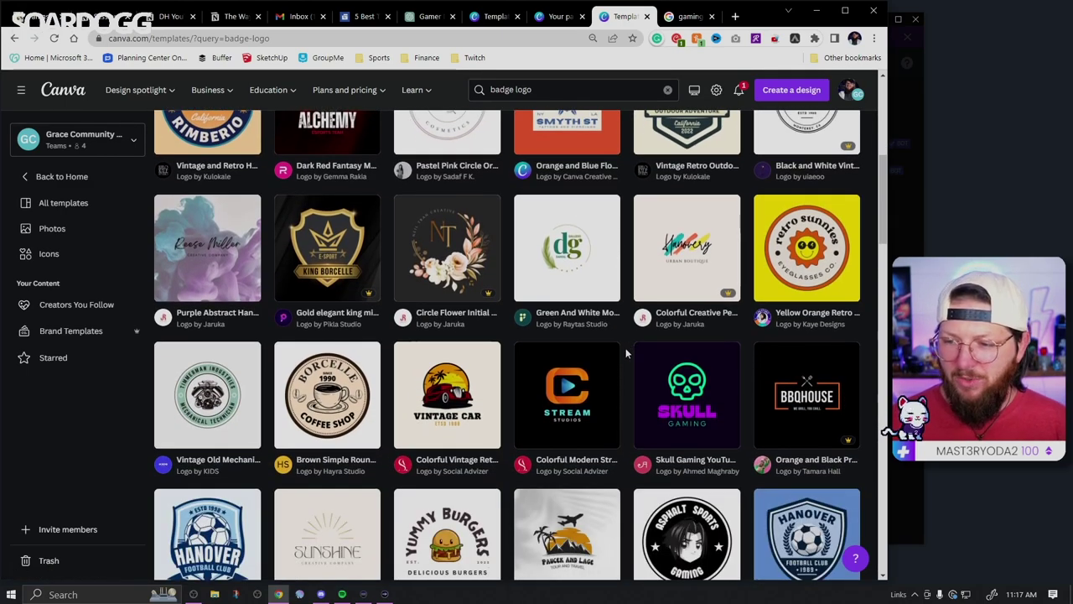
{"action": "scroll", "coordinate": [625, 354], "scroll_direction": "down", "scroll_amount": 2}
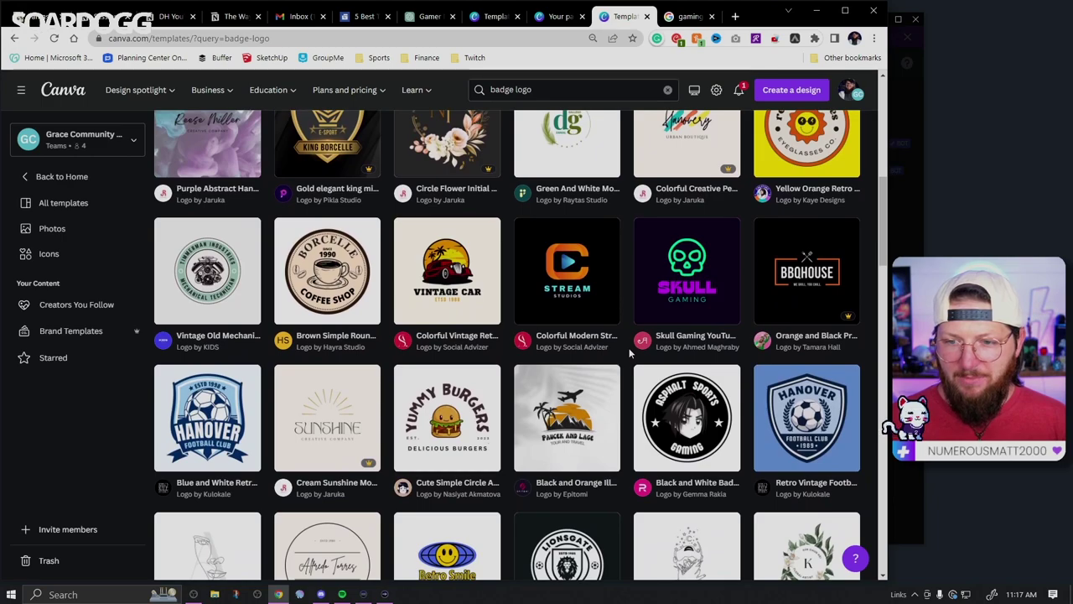
{"action": "scroll", "coordinate": [630, 353], "scroll_direction": "down", "scroll_amount": 2}
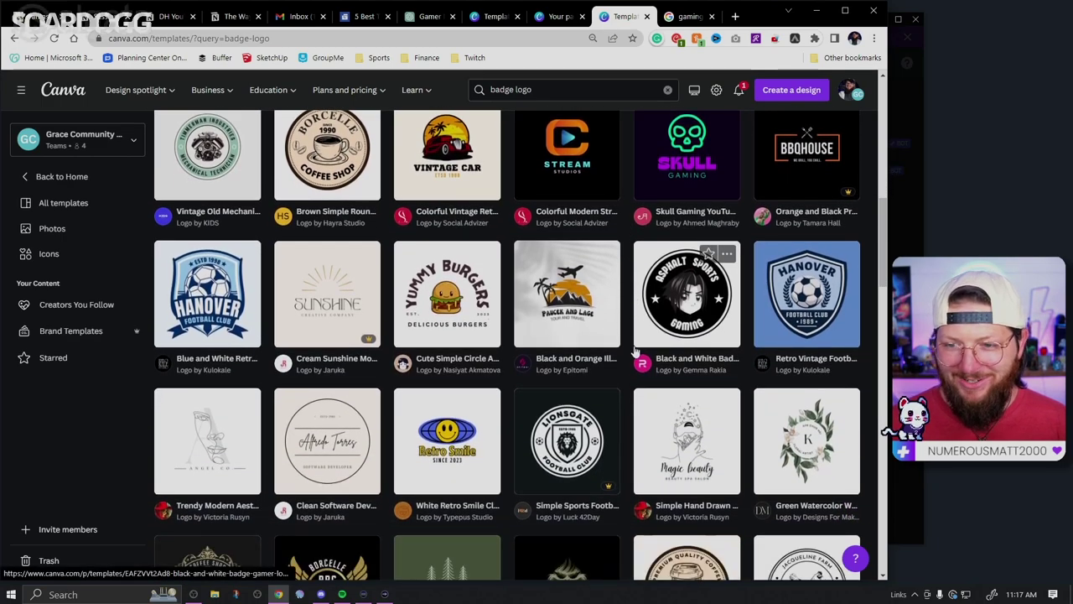
{"action": "scroll", "coordinate": [635, 353], "scroll_direction": "down", "scroll_amount": 1}
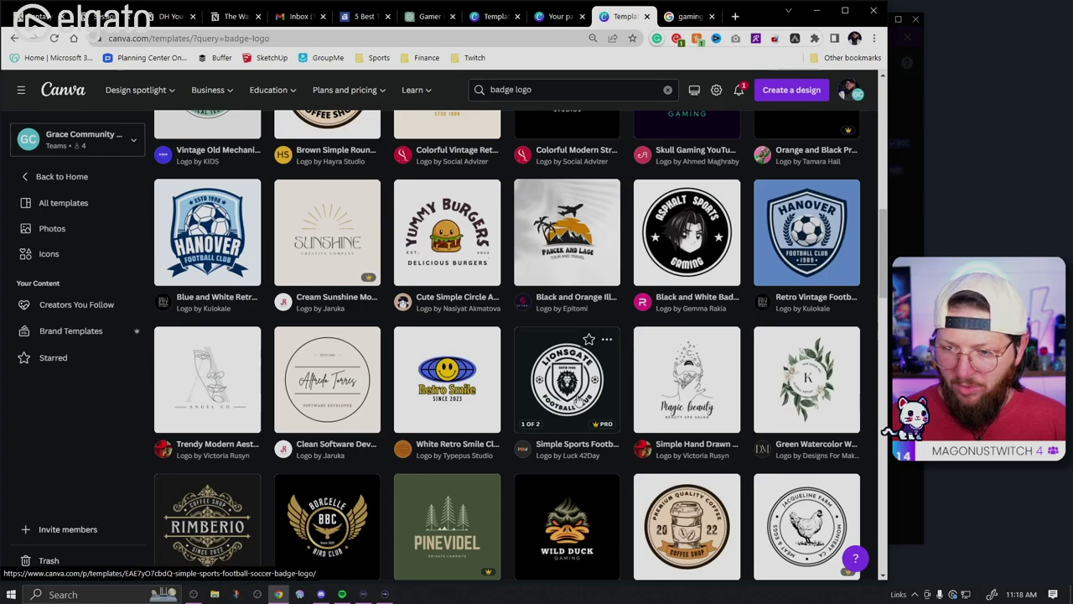
{"action": "scroll", "coordinate": [577, 361], "scroll_direction": "down", "scroll_amount": 1}
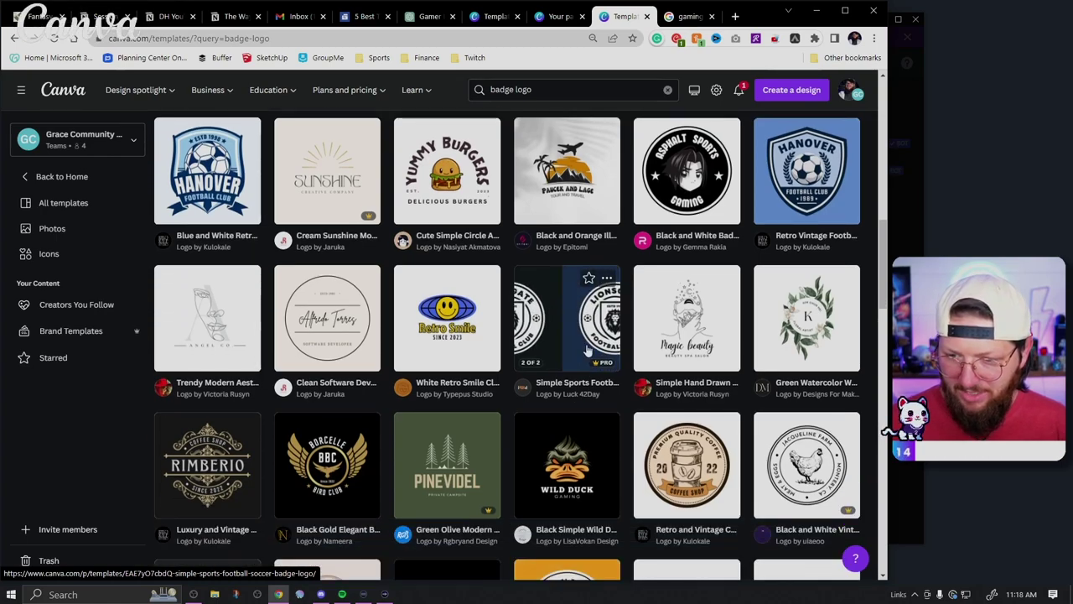
{"action": "scroll", "coordinate": [606, 347], "scroll_direction": "down", "scroll_amount": 3}
{"action": "scroll", "coordinate": [616, 359], "scroll_direction": "down", "scroll_amount": 2}
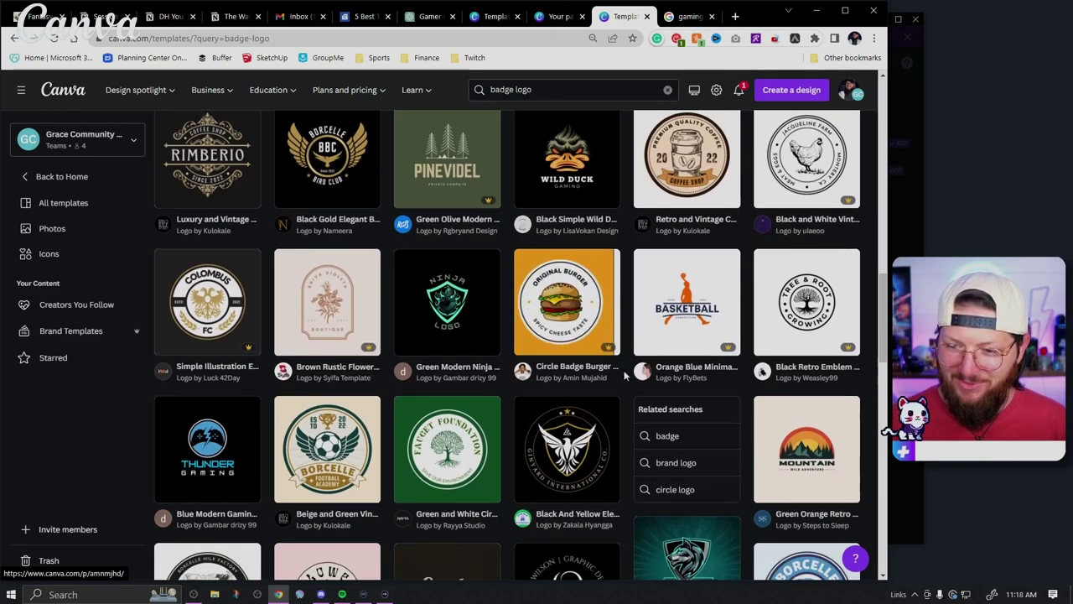
{"action": "scroll", "coordinate": [628, 377], "scroll_direction": "down", "scroll_amount": 2}
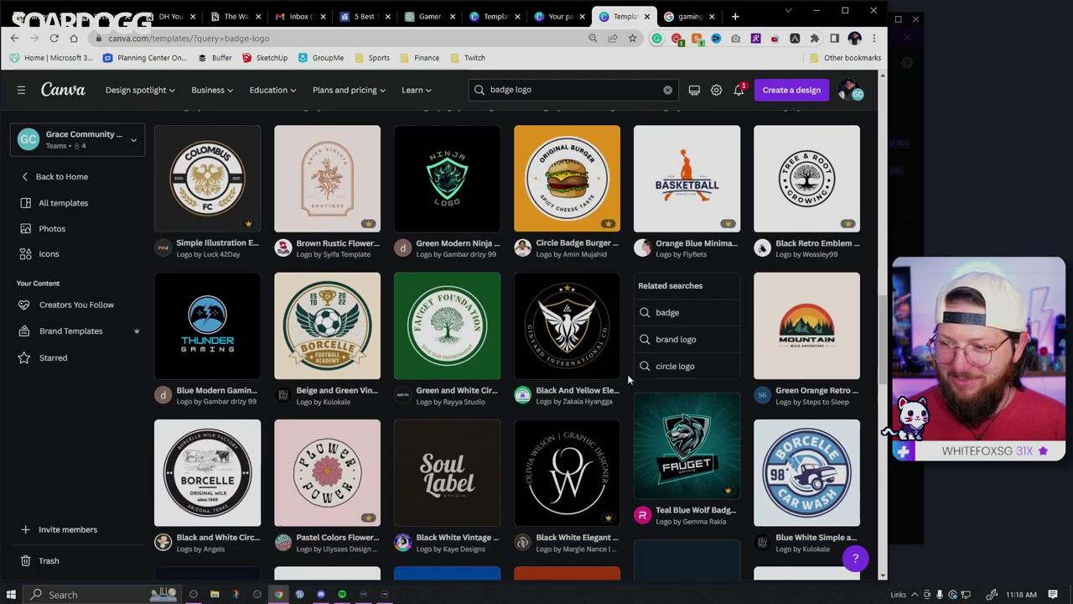
{"action": "scroll", "coordinate": [622, 377], "scroll_direction": "down", "scroll_amount": 2}
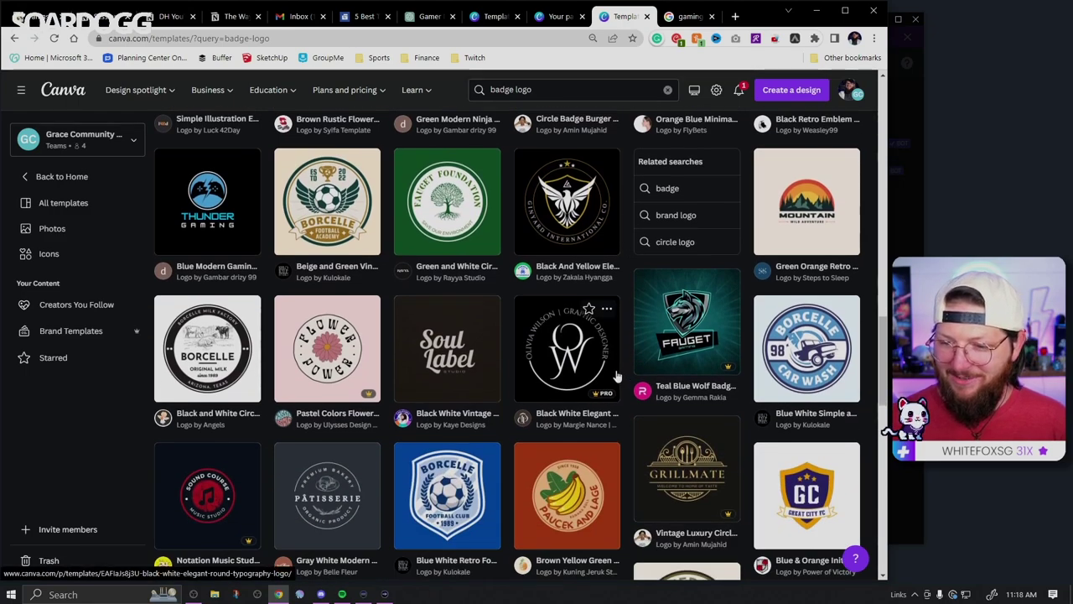
{"action": "scroll", "coordinate": [617, 376], "scroll_direction": "down", "scroll_amount": 4}
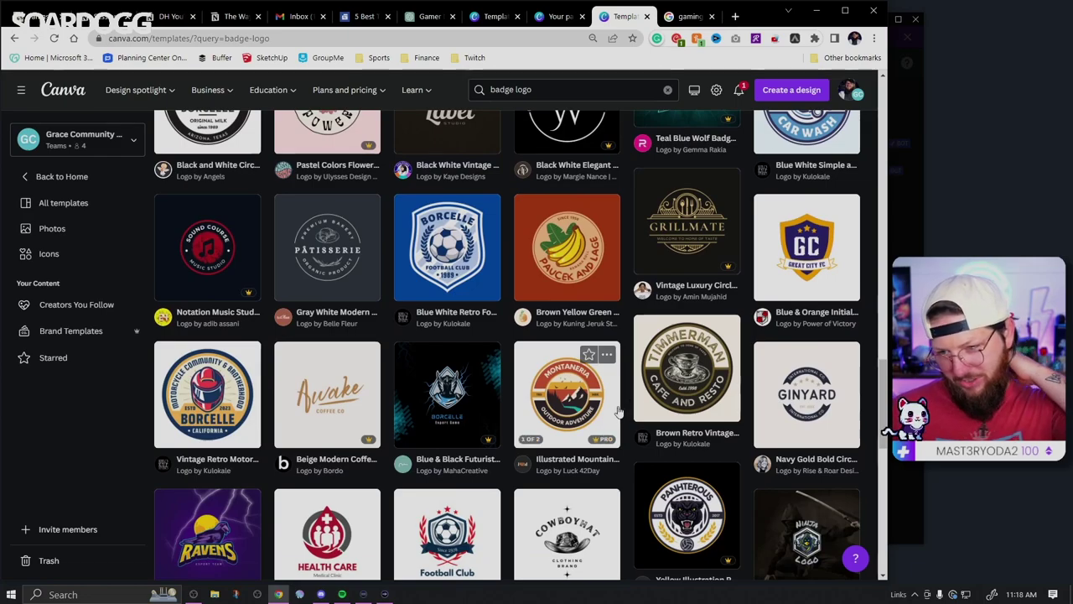
{"action": "scroll", "coordinate": [618, 411], "scroll_direction": "up", "scroll_amount": 15}
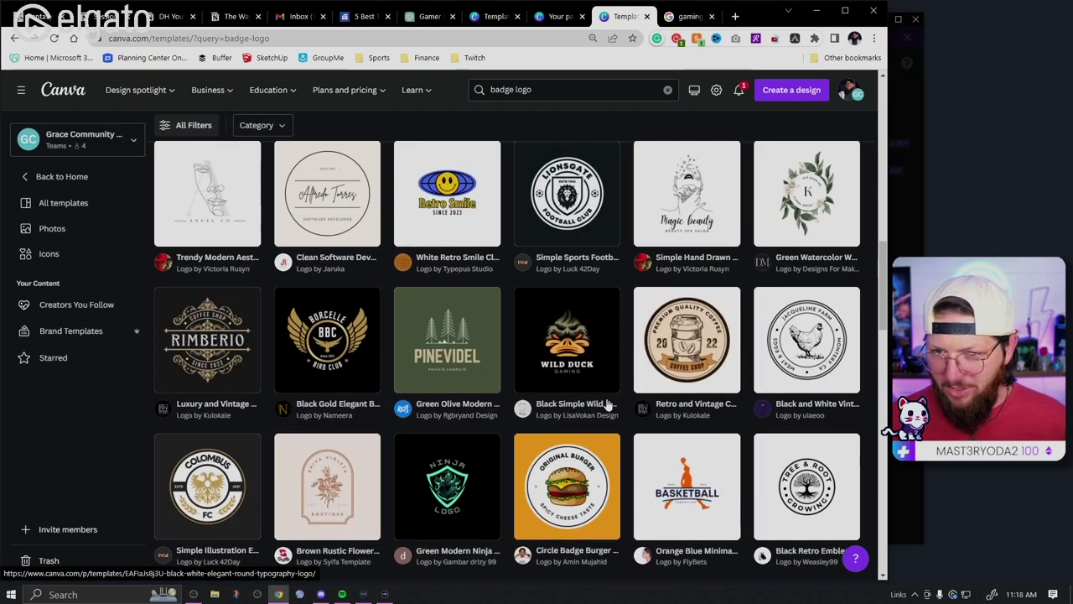
{"action": "scroll", "coordinate": [615, 406], "scroll_direction": "up", "scroll_amount": 3}
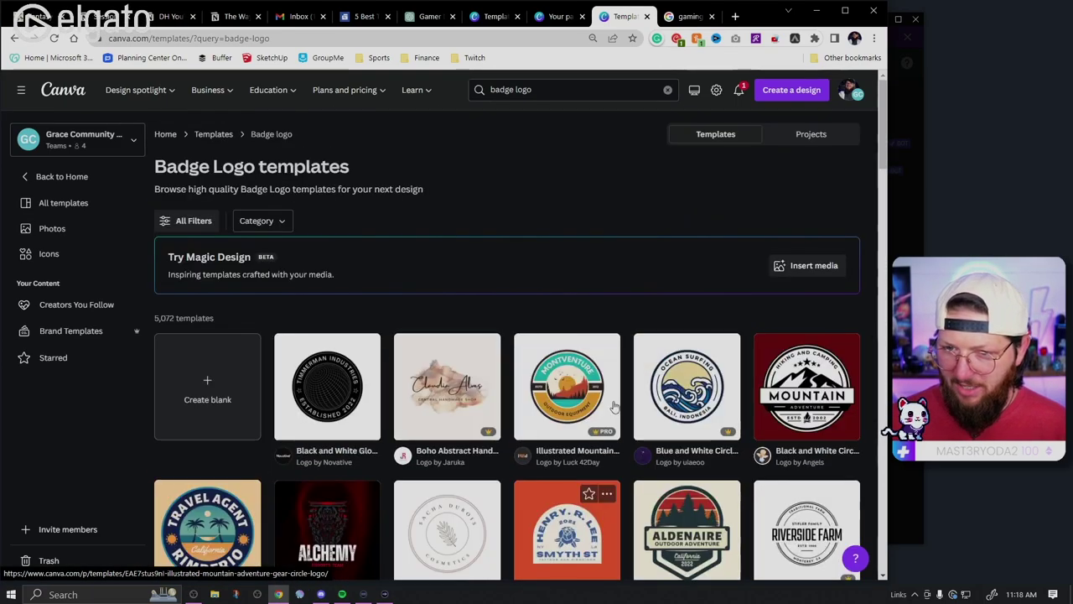
{"action": "scroll", "coordinate": [622, 409], "scroll_direction": "down", "scroll_amount": 2}
{"action": "scroll", "coordinate": [622, 409], "scroll_direction": "down", "scroll_amount": 2}
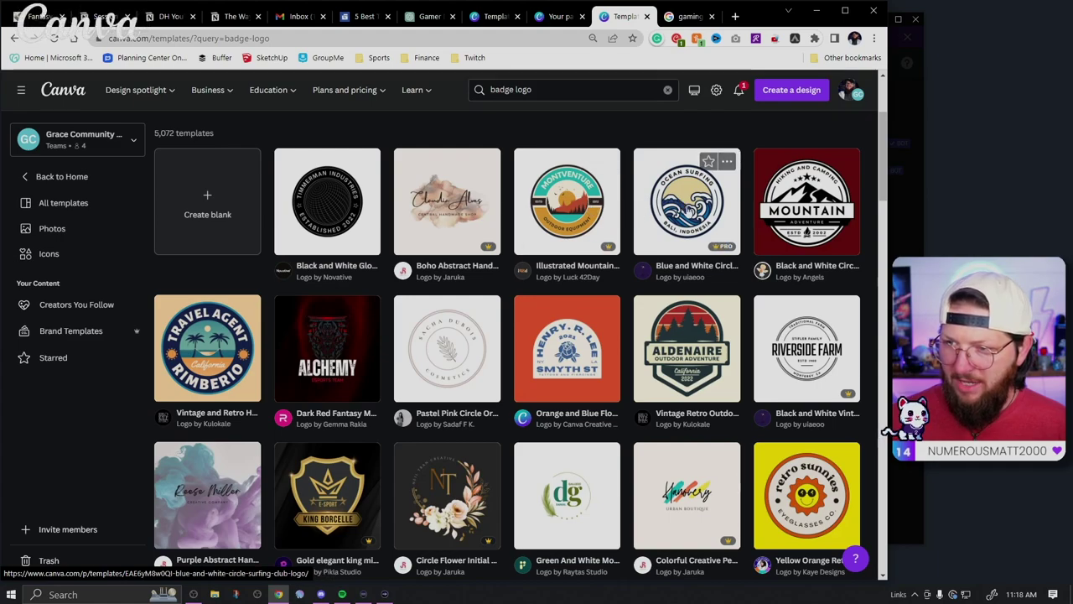
Step: Preview the Blue and White Circle Surfing Club Logo template and open it for customizing
{"action": "left_click", "coordinate": [690, 202]}
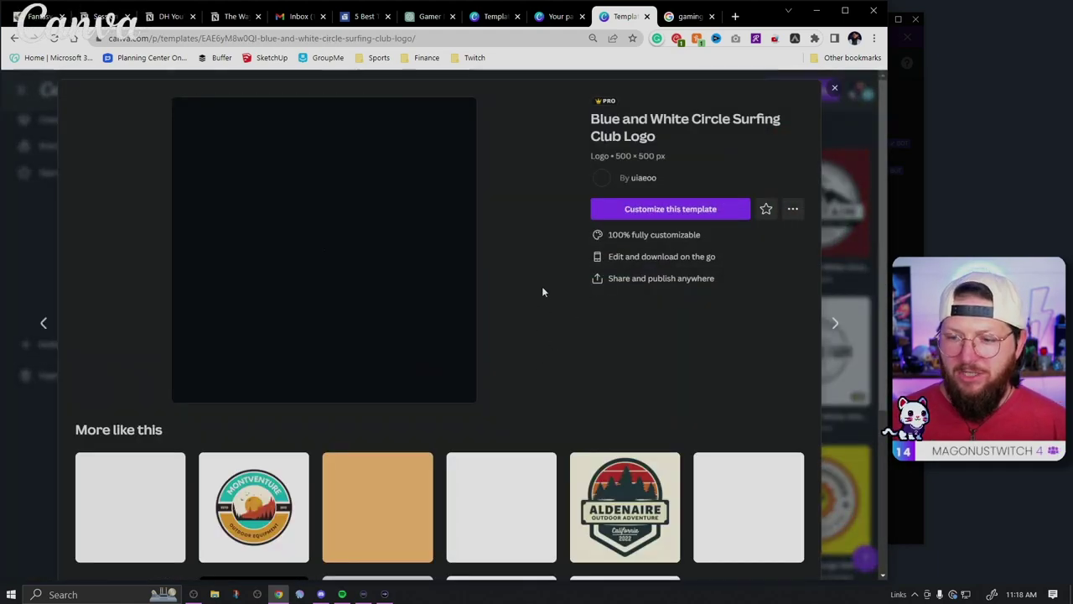
{"action": "scroll", "coordinate": [311, 448], "scroll_direction": "down", "scroll_amount": 3}
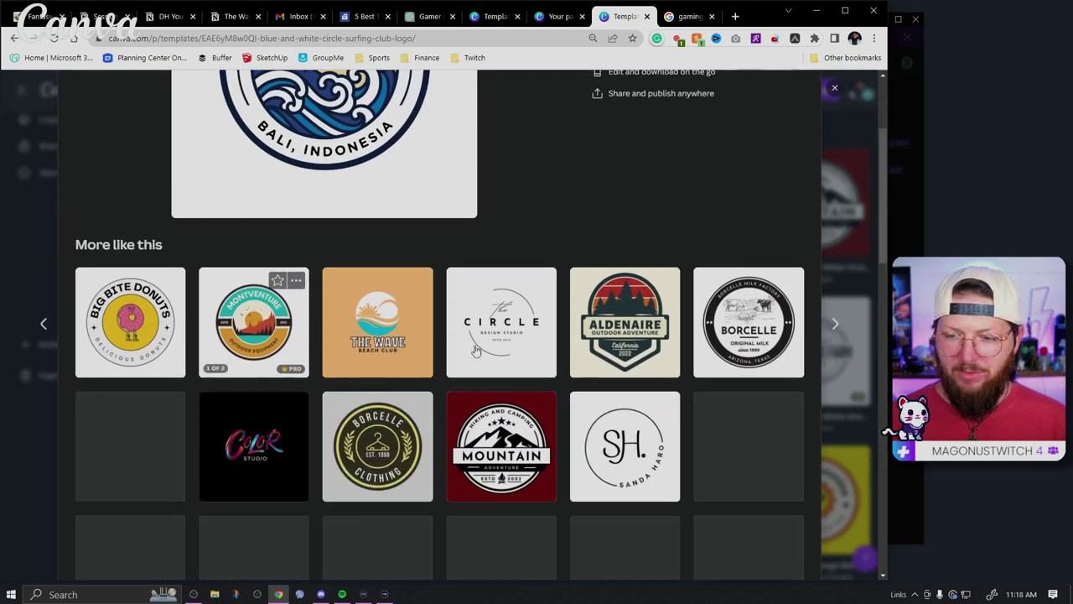
{"action": "scroll", "coordinate": [524, 423], "scroll_direction": "down", "scroll_amount": 1}
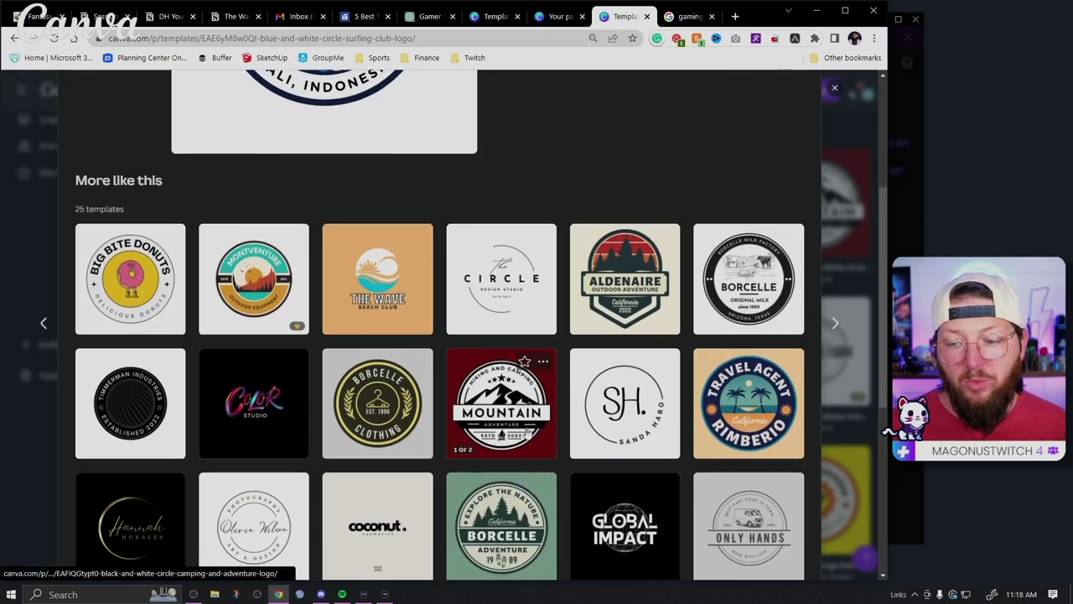
{"action": "scroll", "coordinate": [528, 429], "scroll_direction": "down", "scroll_amount": 2}
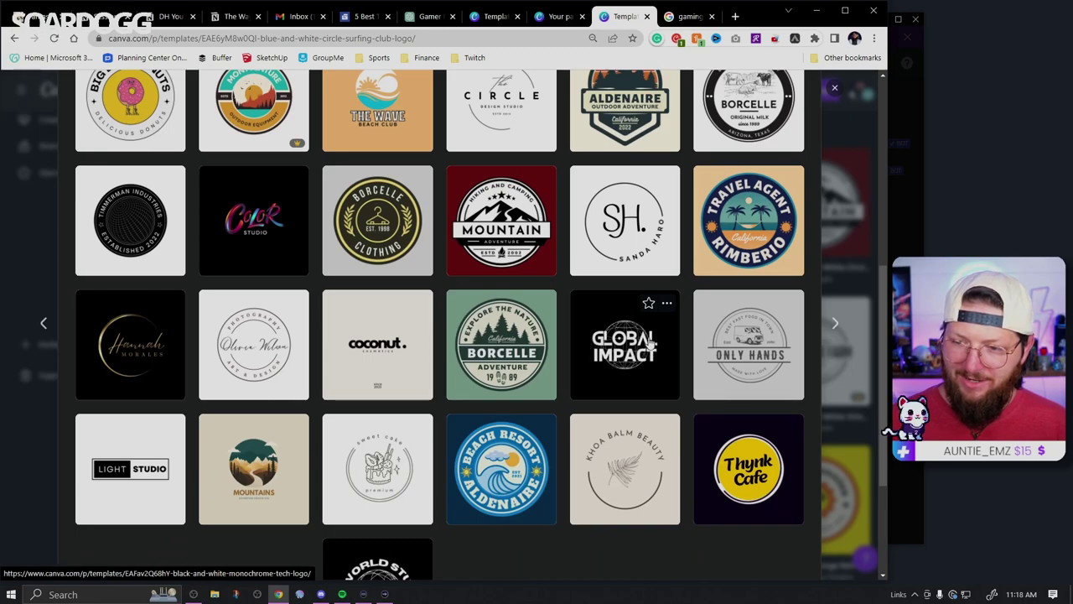
{"action": "left_click", "coordinate": [429, 15]}
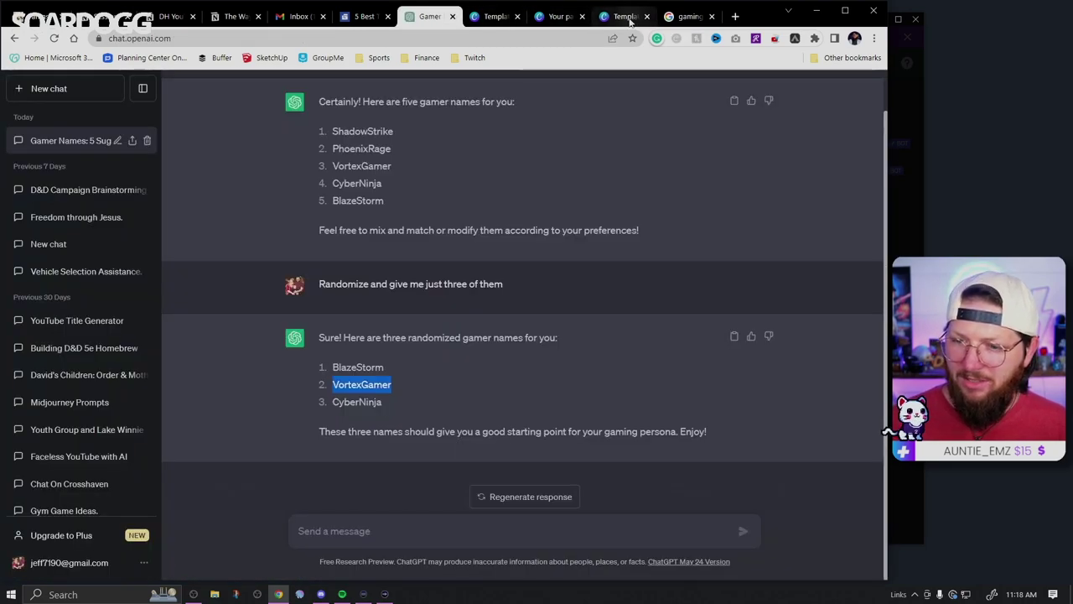
{"action": "left_click", "coordinate": [625, 16]}
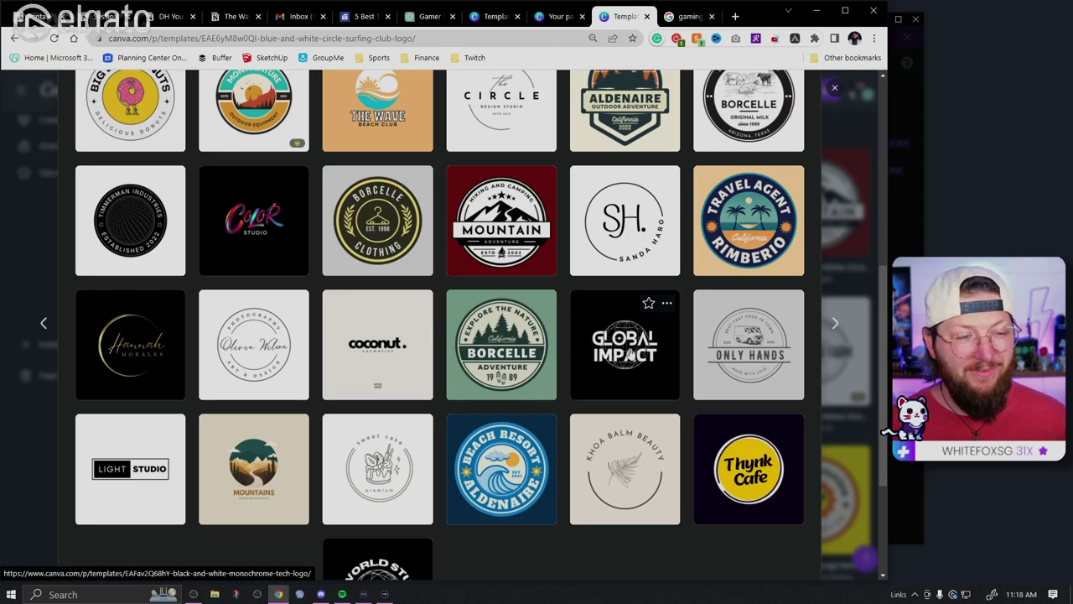
{"action": "scroll", "coordinate": [638, 352], "scroll_direction": "up", "scroll_amount": 4}
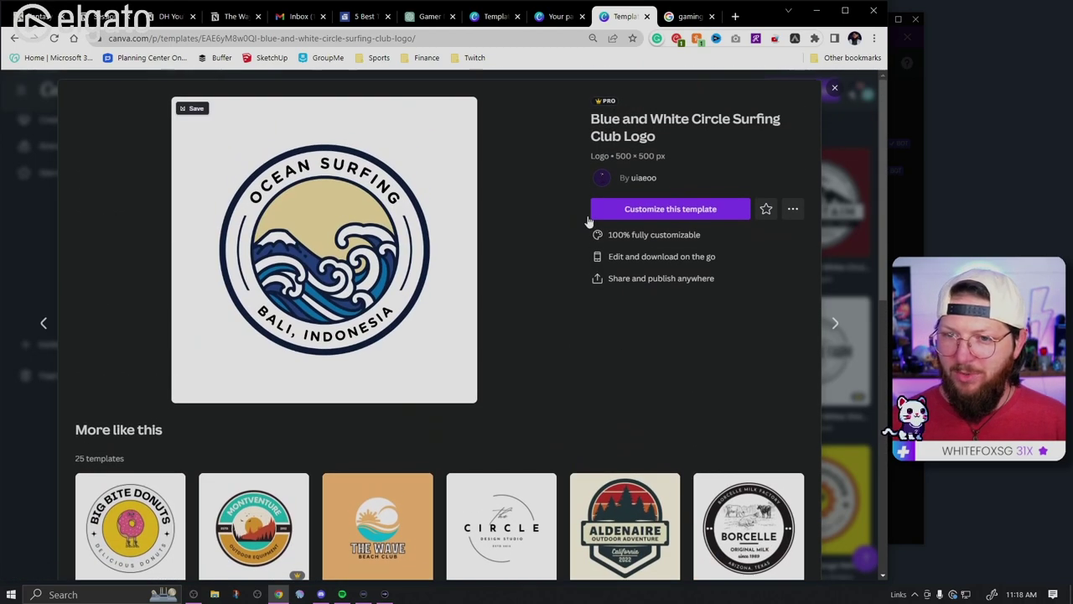
{"action": "left_click", "coordinate": [659, 219]}
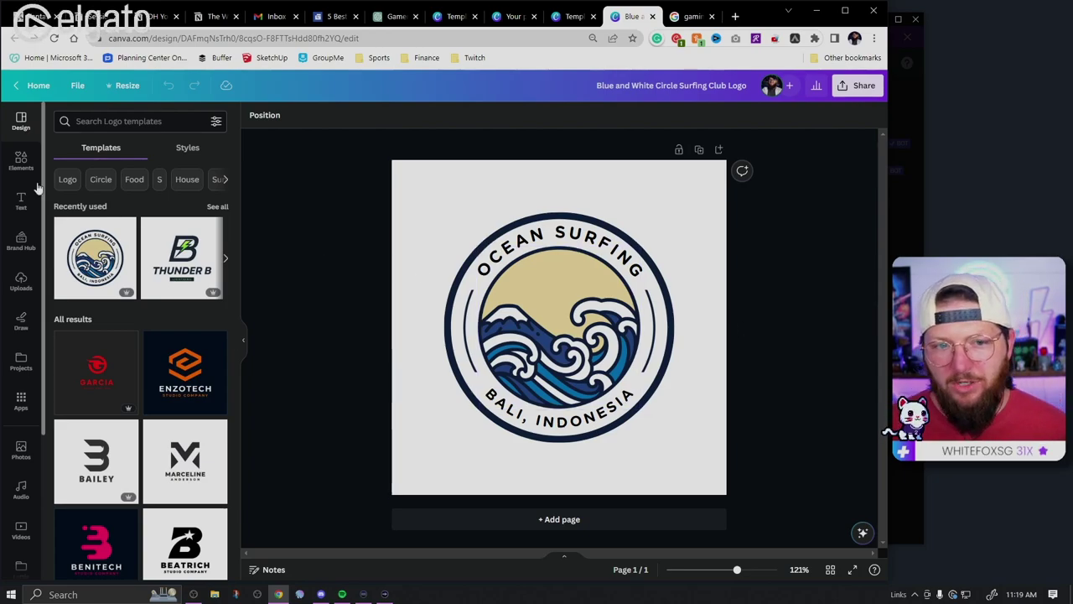
Step: Delete the wave artwork and bring up all 'circle' graphics in the Elements library
{"action": "left_click", "coordinate": [21, 159]}
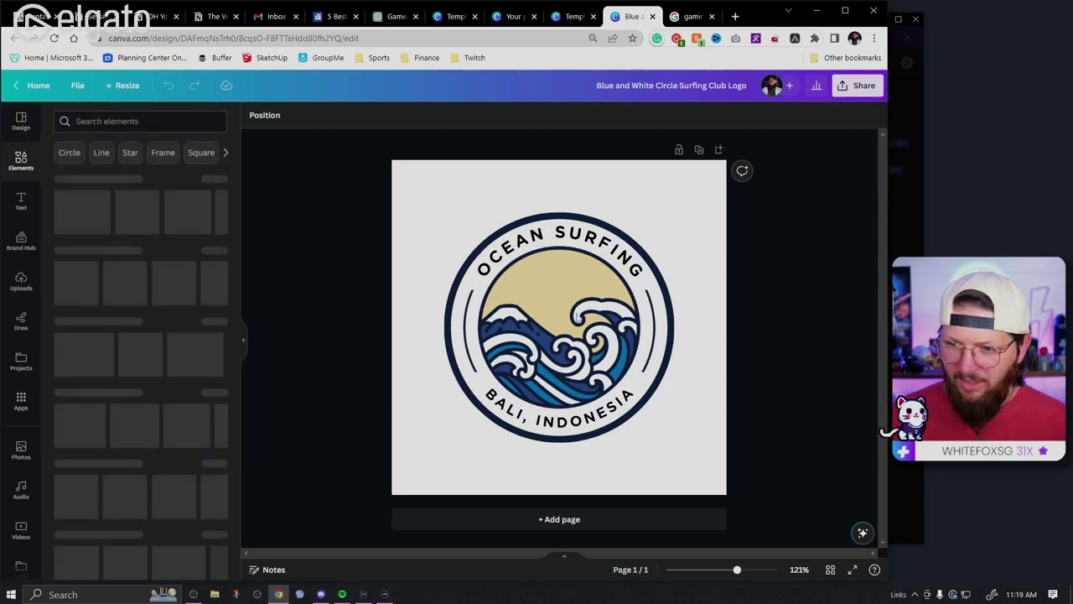
{"action": "left_click", "coordinate": [559, 327]}
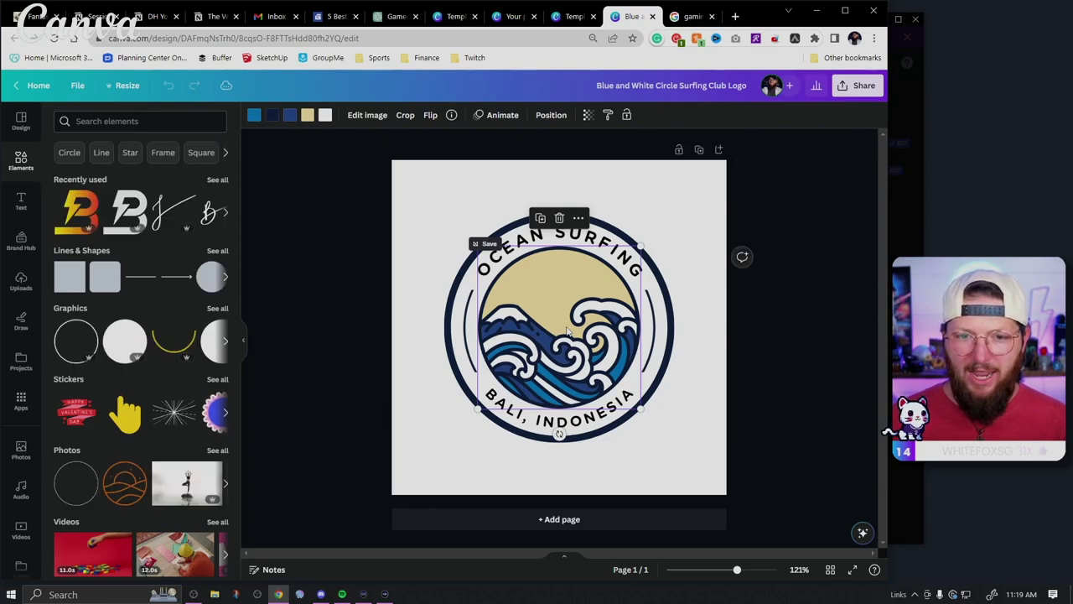
{"action": "left_click", "coordinate": [154, 122]}
{"action": "type", "text": "circle"}
{"action": "key", "text": "Return"}
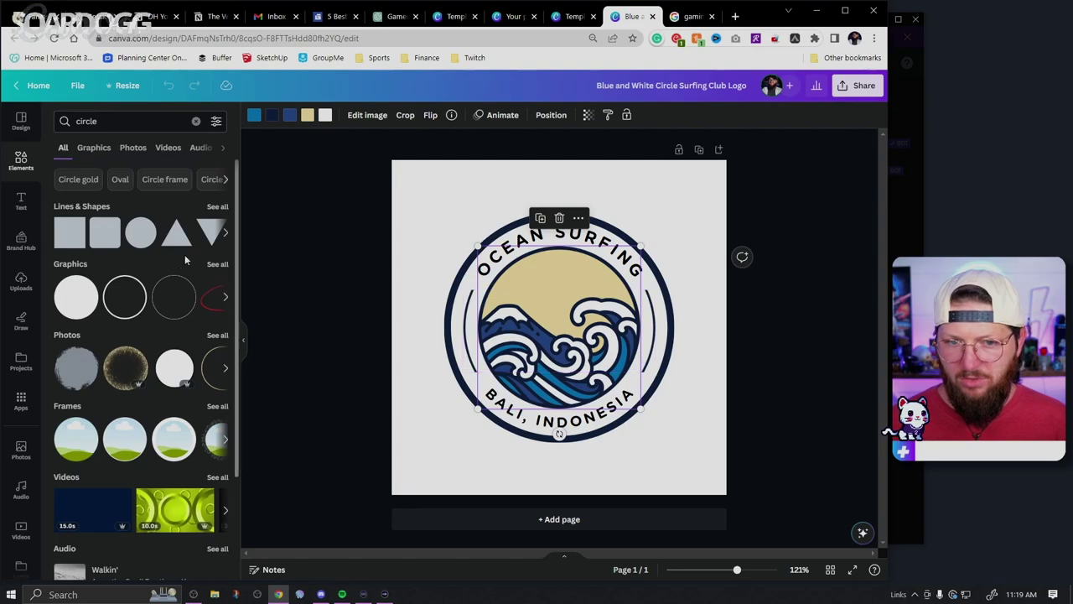
{"action": "left_click", "coordinate": [218, 265]}
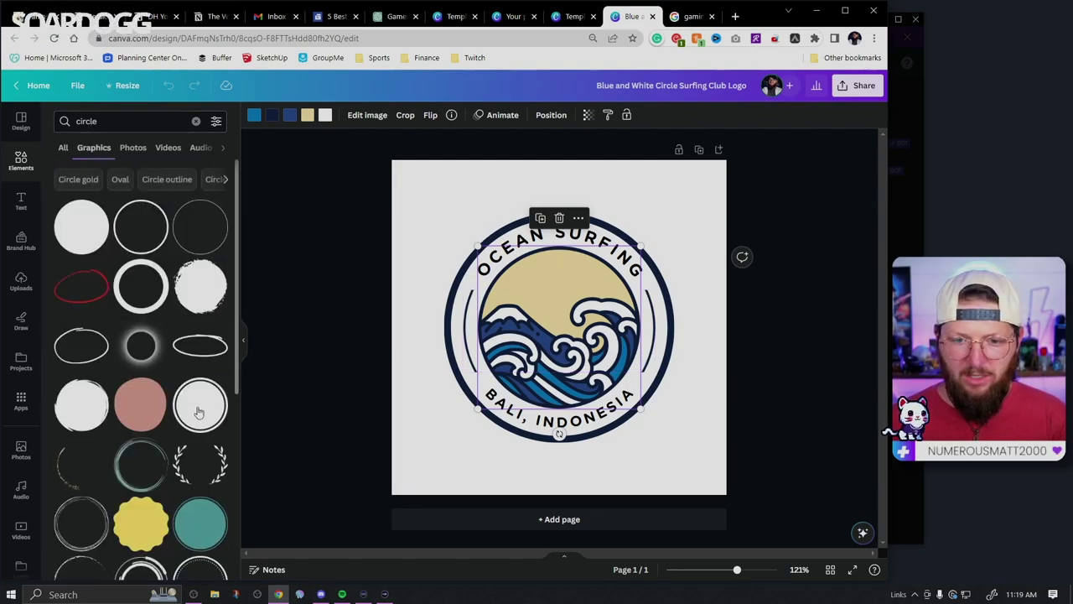
{"action": "key", "text": "Delete"}
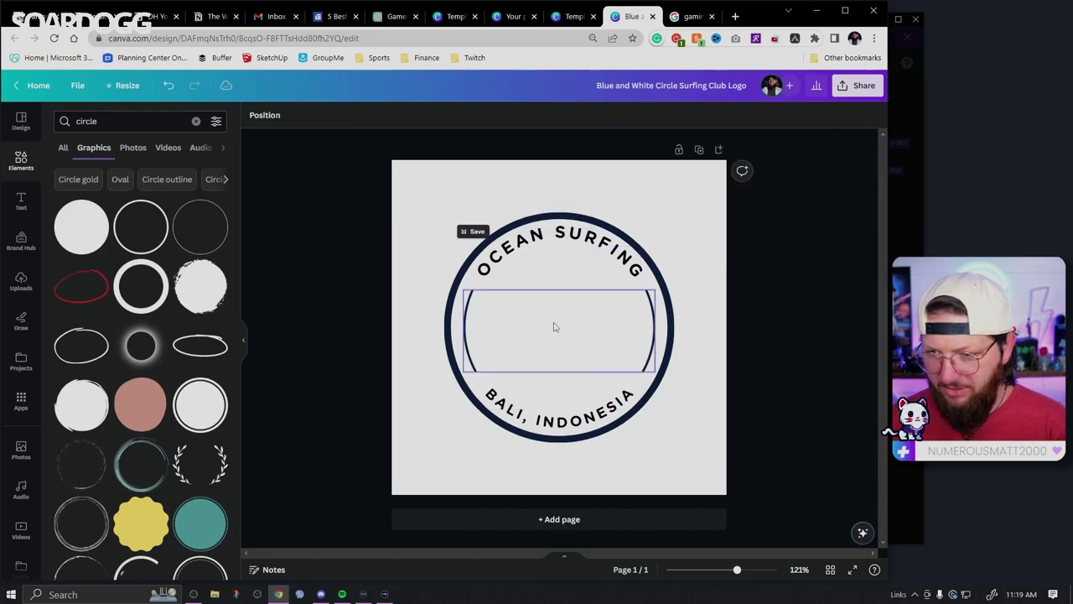
Step: Add an outlined circle graphic, fill it with the document's dark navy, and enlarge it
{"action": "left_click", "coordinate": [193, 412]}
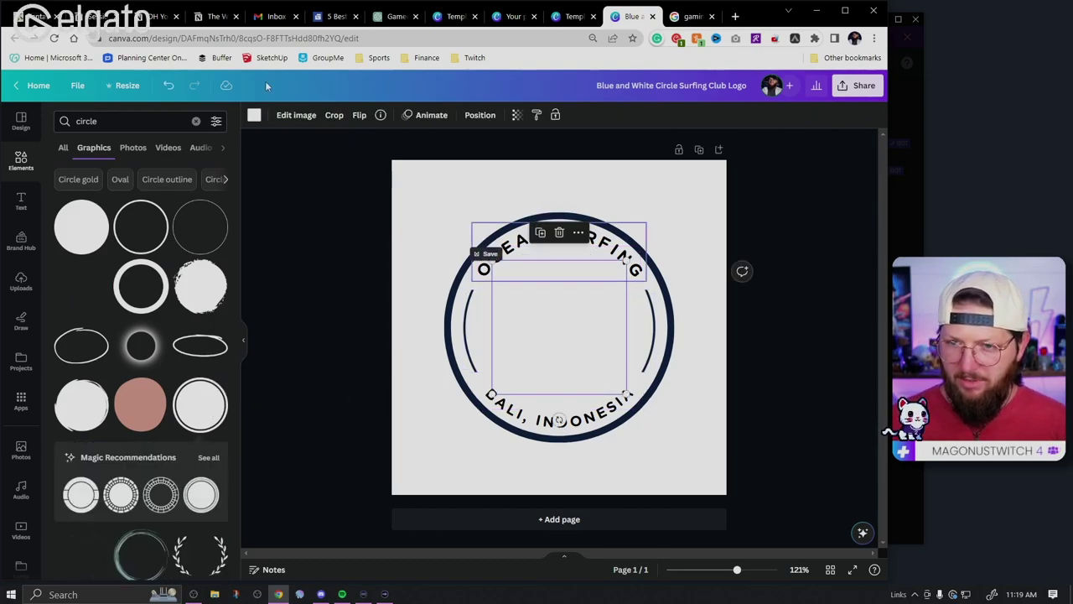
{"action": "left_click", "coordinate": [254, 115]}
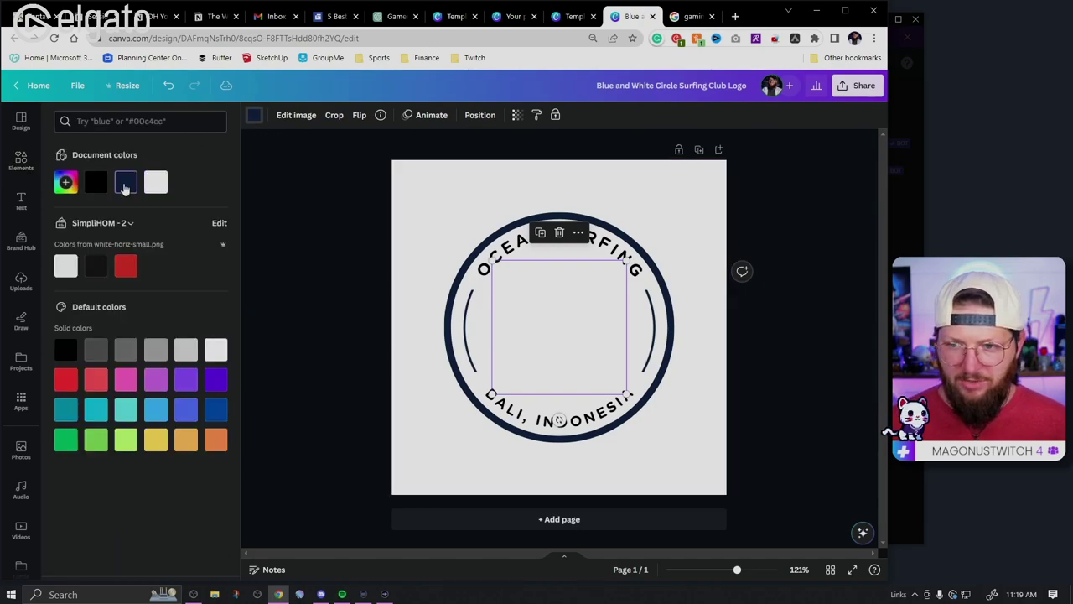
{"action": "left_click", "coordinate": [125, 182]}
{"action": "left_click_drag", "start_coordinate": [628, 405], "coordinate": [639, 413]}
{"action": "key", "text": "Escape"}
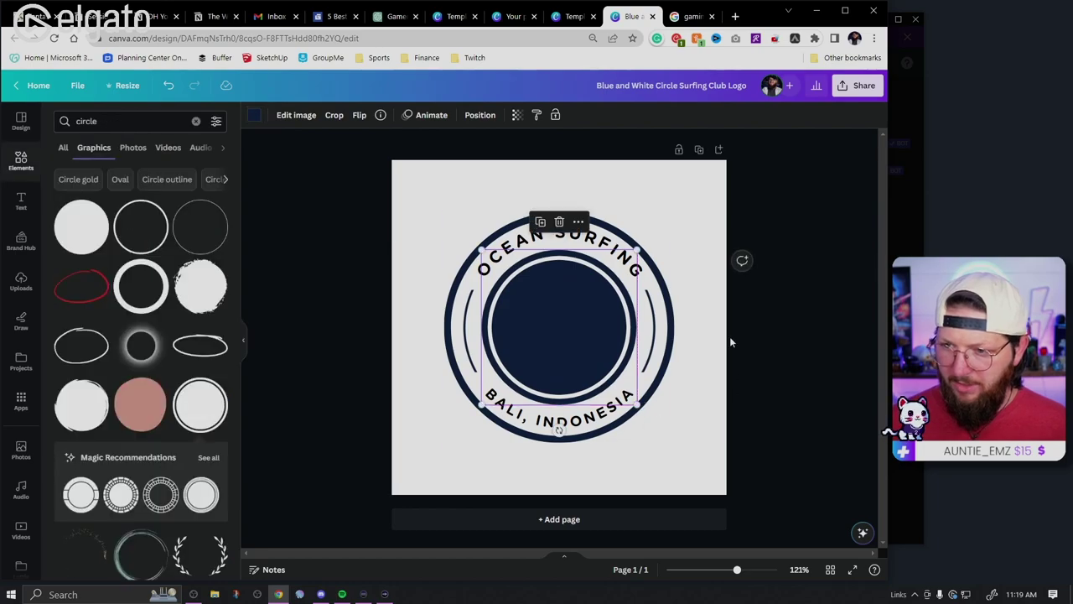
{"action": "left_click", "coordinate": [563, 319]}
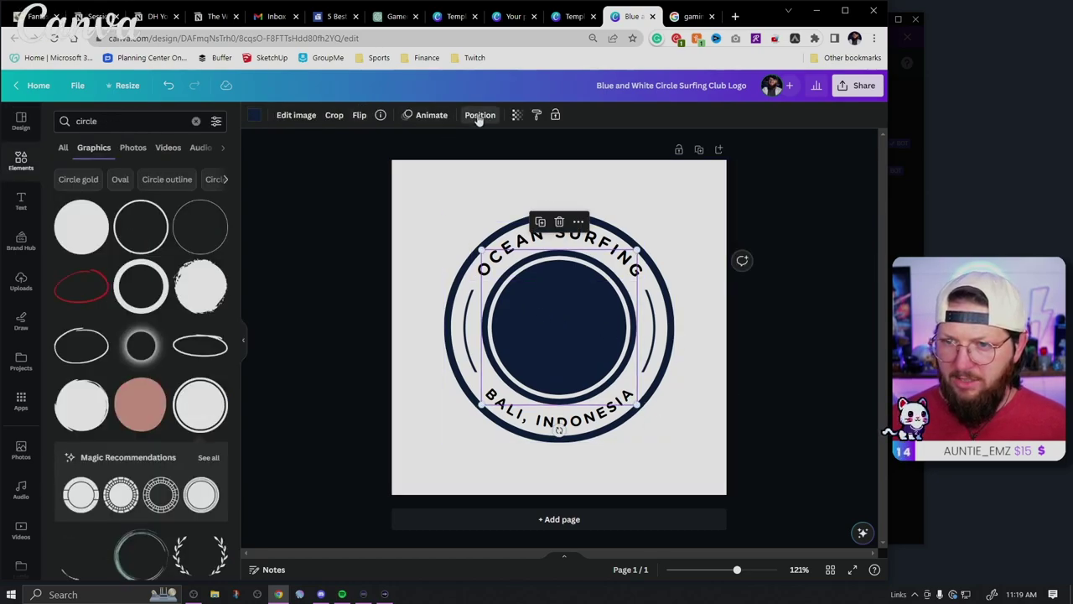
Step: Centre the navy circle on the page, then group and ungroup the badge elements
{"action": "left_click", "coordinate": [479, 115]}
{"action": "left_click", "coordinate": [176, 221]}
{"action": "left_click", "coordinate": [171, 237]}
{"action": "left_click", "coordinate": [675, 419]}
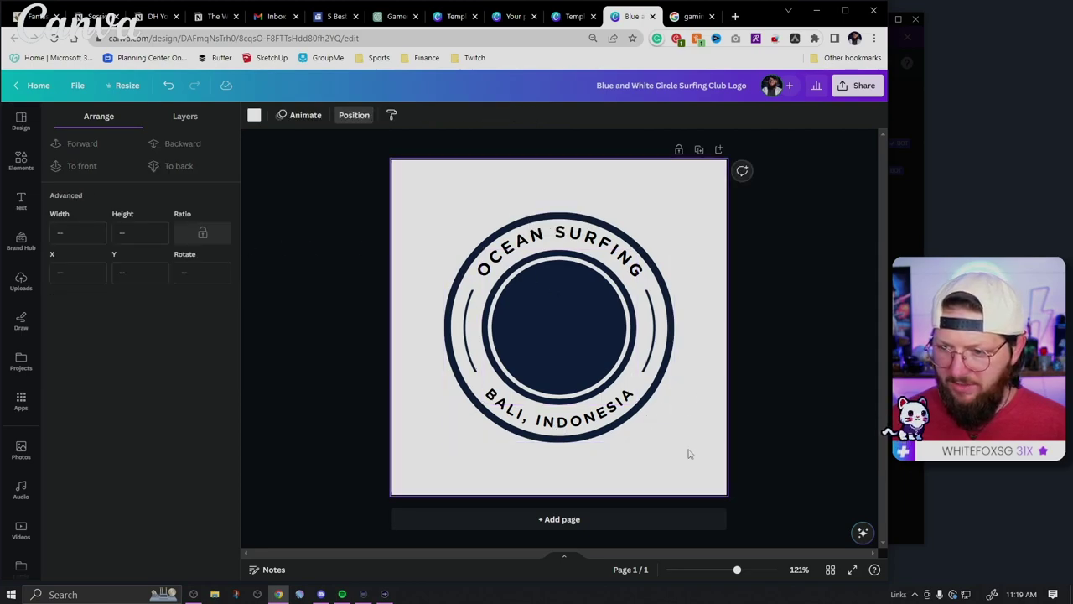
{"action": "left_click_drag", "start_coordinate": [700, 453], "coordinate": [443, 192]}
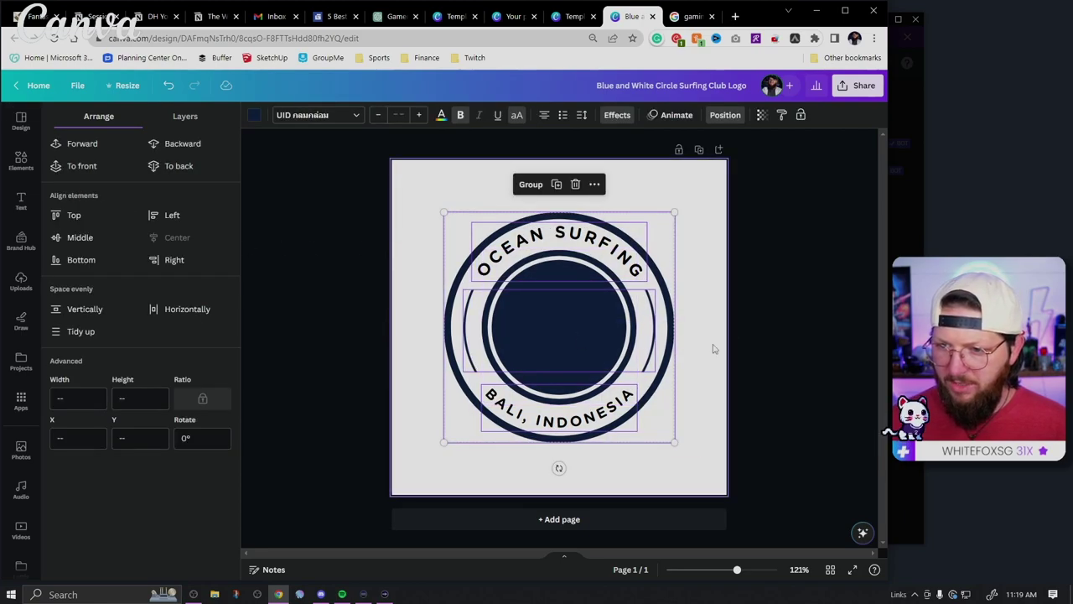
{"action": "key", "text": "ctrl+g"}
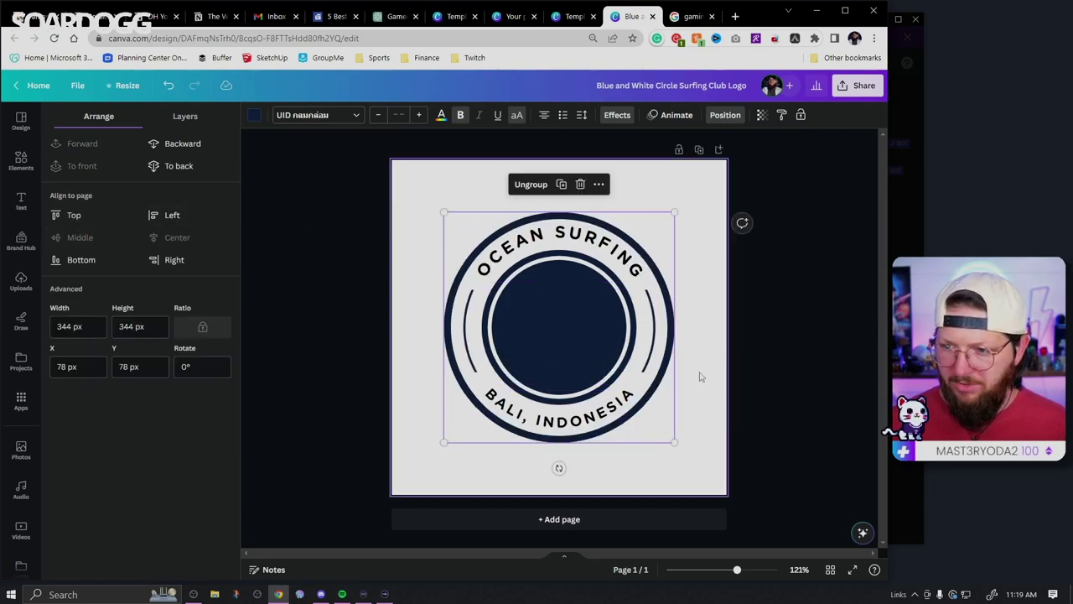
{"action": "key", "text": "ctrl+shift+g"}
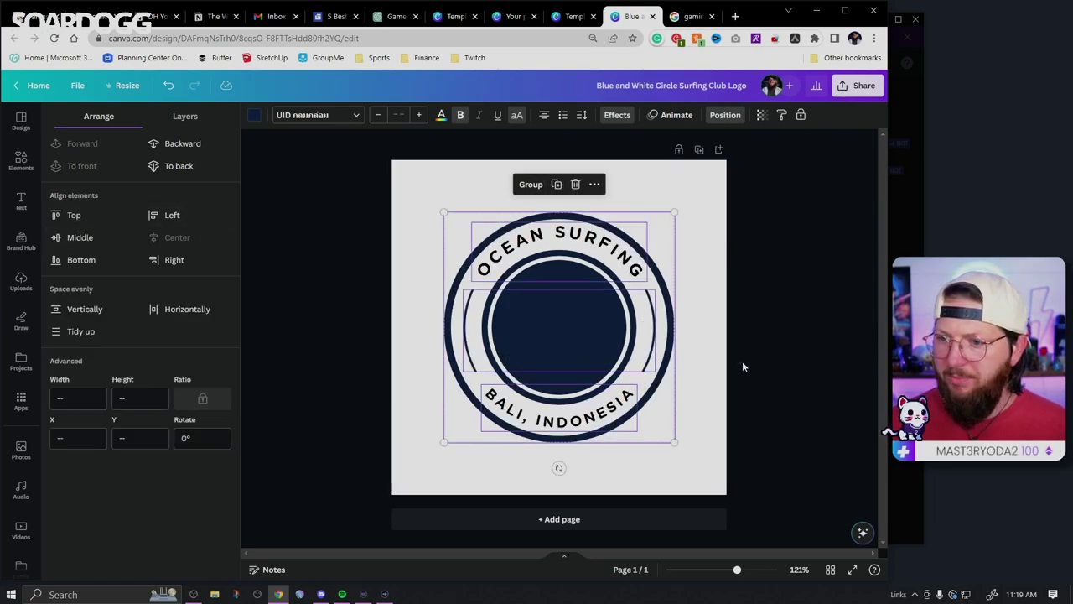
{"action": "key", "text": "Escape"}
{"action": "left_click", "coordinate": [759, 350]}
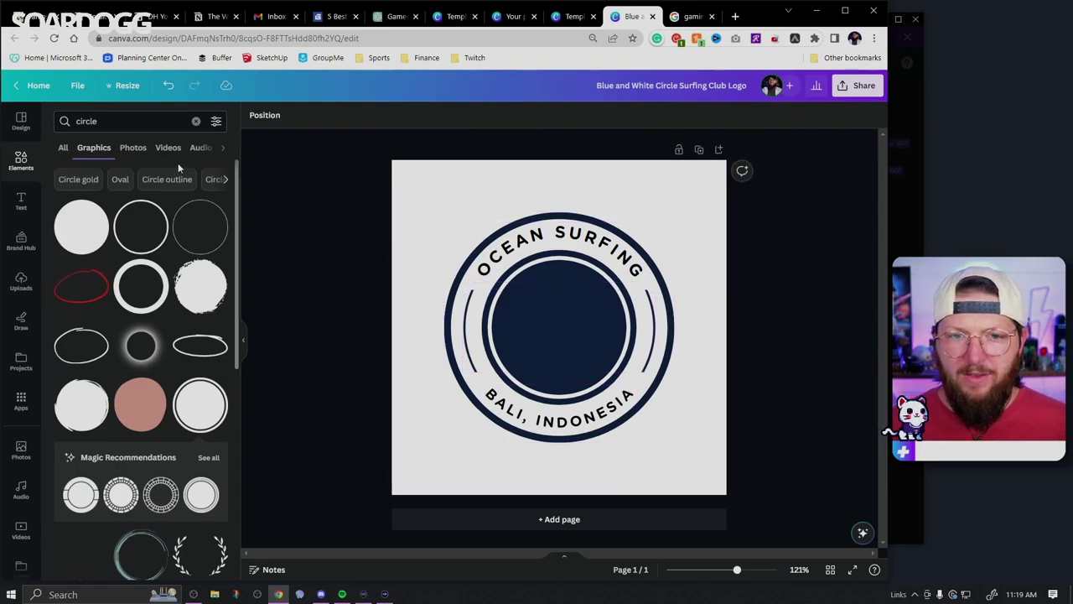
Step: Place a swirling 'vortex' graphic in the inner circle and recolour it white
{"action": "left_click", "coordinate": [137, 121]}
{"action": "type", "text": "vort"}
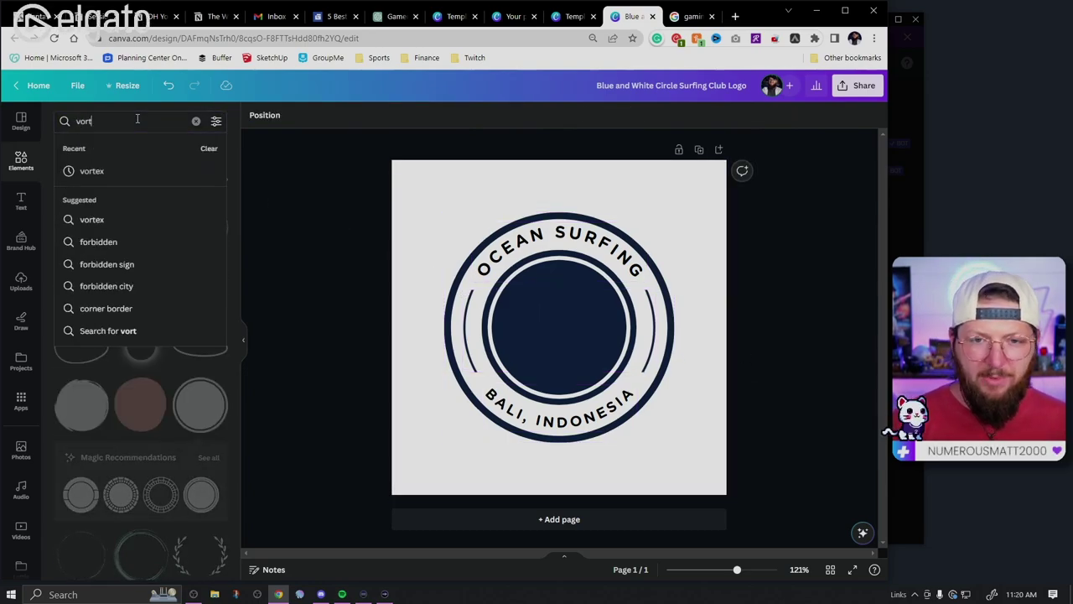
{"action": "type", "text": "ex"}
{"action": "key", "text": "Return"}
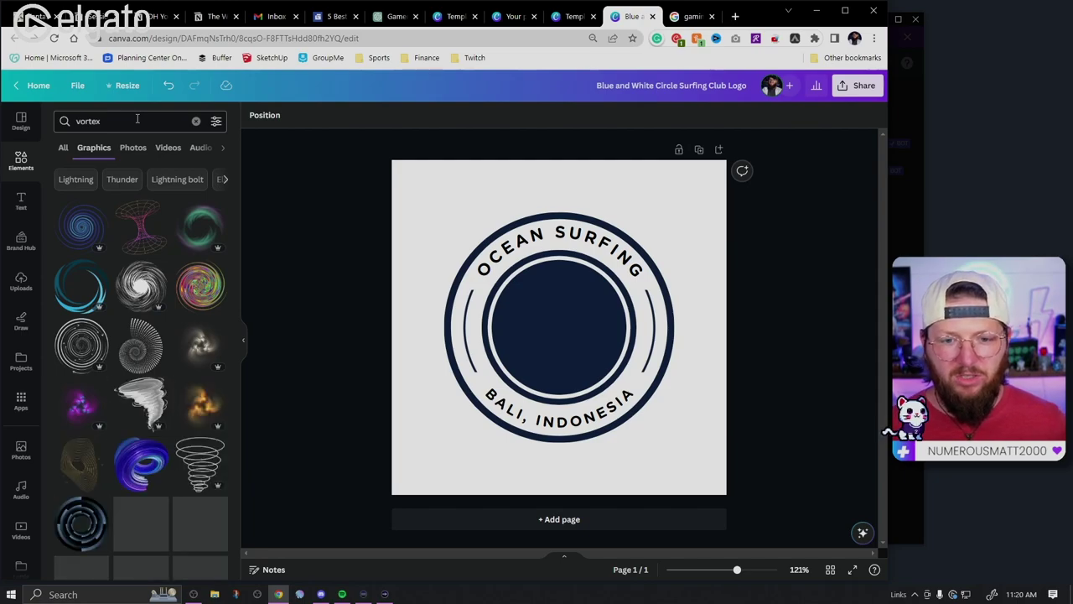
{"action": "scroll", "coordinate": [194, 349], "scroll_direction": "down", "scroll_amount": 3}
{"action": "scroll", "coordinate": [186, 374], "scroll_direction": "up", "scroll_amount": 3}
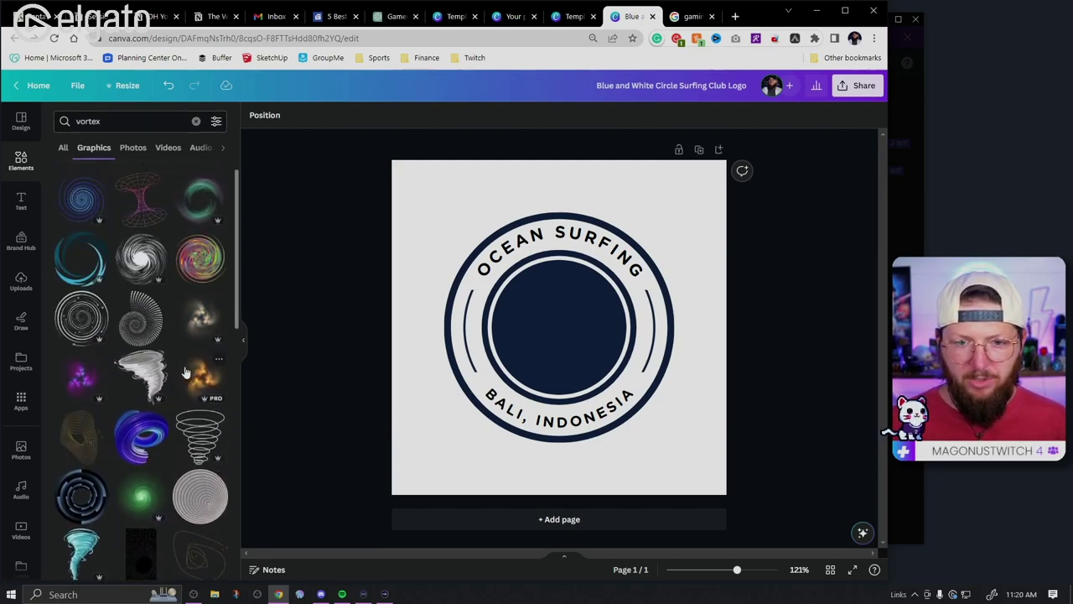
{"action": "left_click_drag", "start_coordinate": [141, 259], "coordinate": [565, 325]}
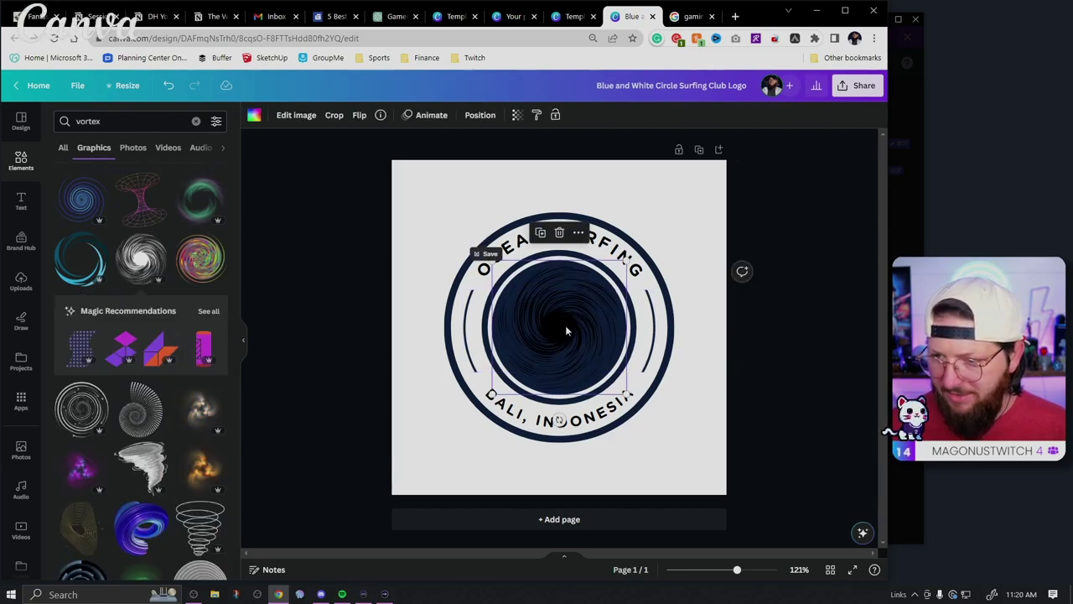
{"action": "left_click", "coordinate": [254, 115]}
{"action": "left_click", "coordinate": [155, 181]}
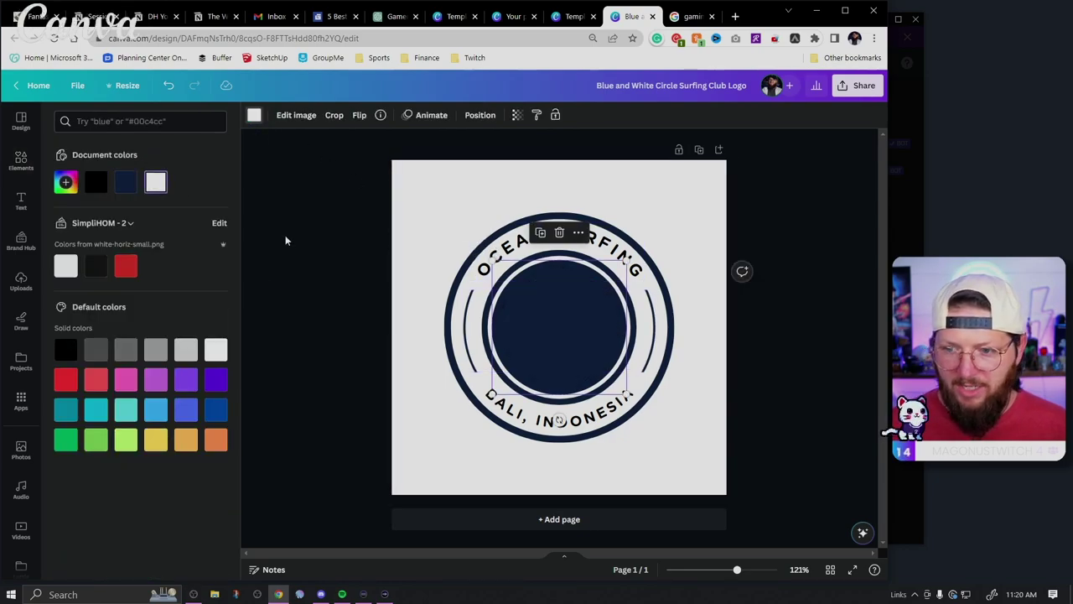
{"action": "left_click", "coordinate": [298, 260]}
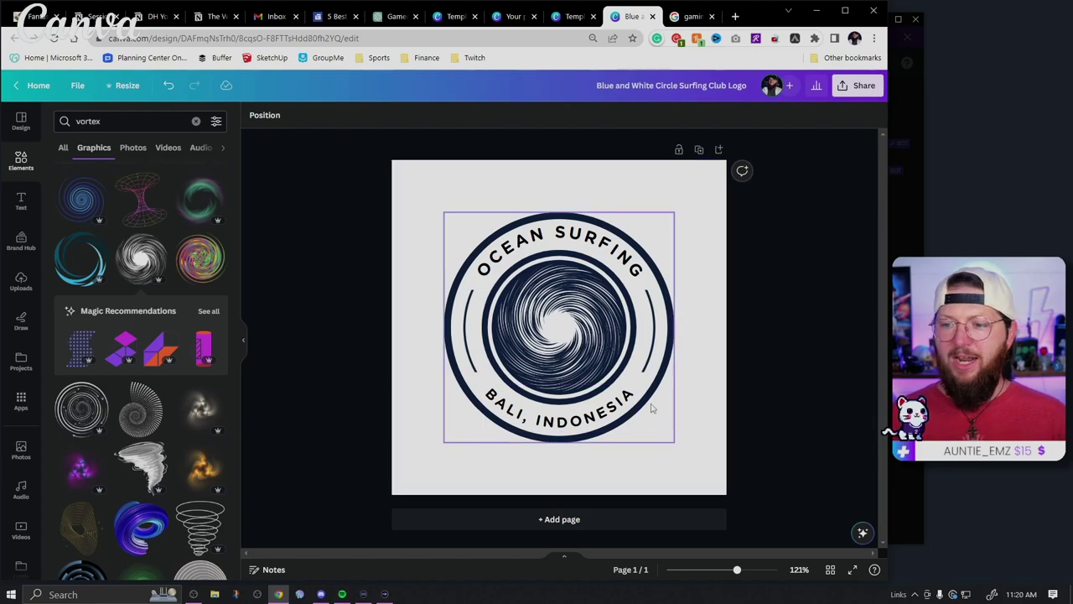
Step: Centre the vortex image on the page using Position > Center
{"action": "left_click", "coordinate": [558, 327]}
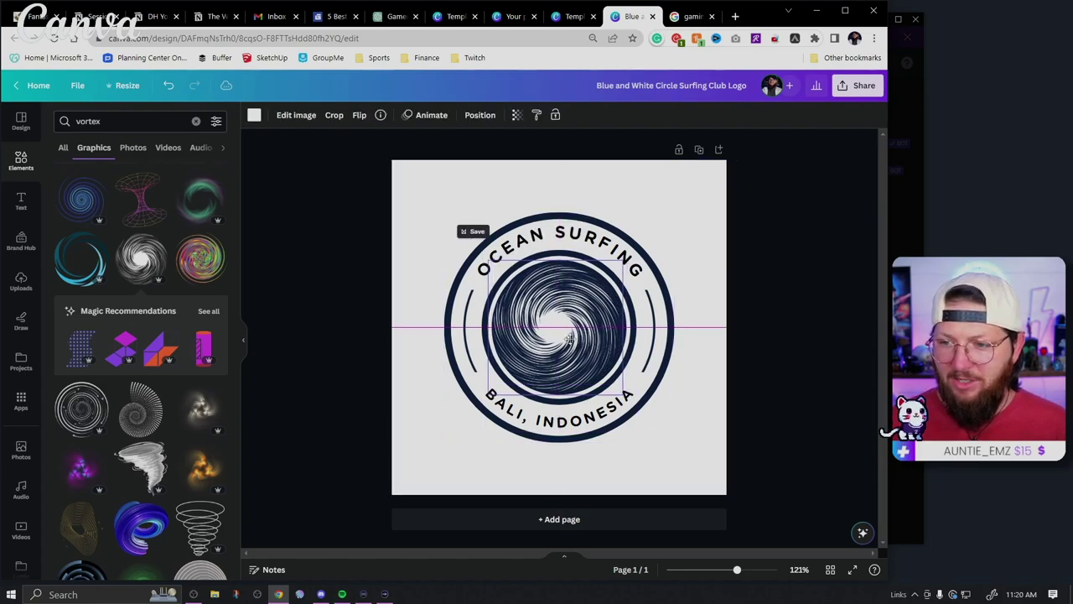
{"action": "left_click", "coordinate": [478, 116]}
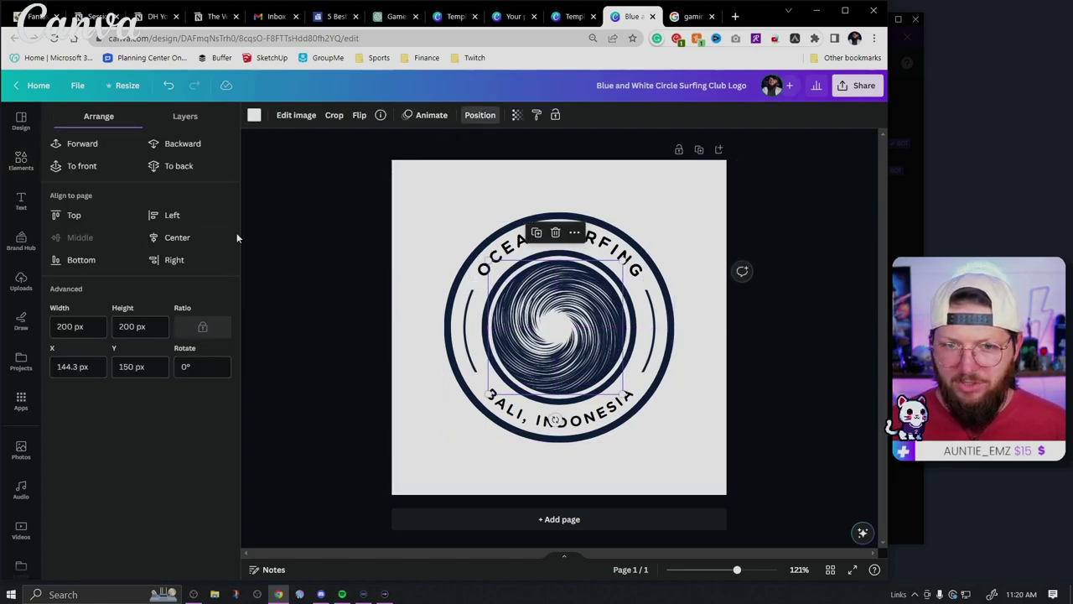
{"action": "left_click", "coordinate": [179, 239]}
{"action": "left_click", "coordinate": [265, 268]}
{"action": "left_click", "coordinate": [557, 334]}
{"action": "left_click", "coordinate": [558, 335]}
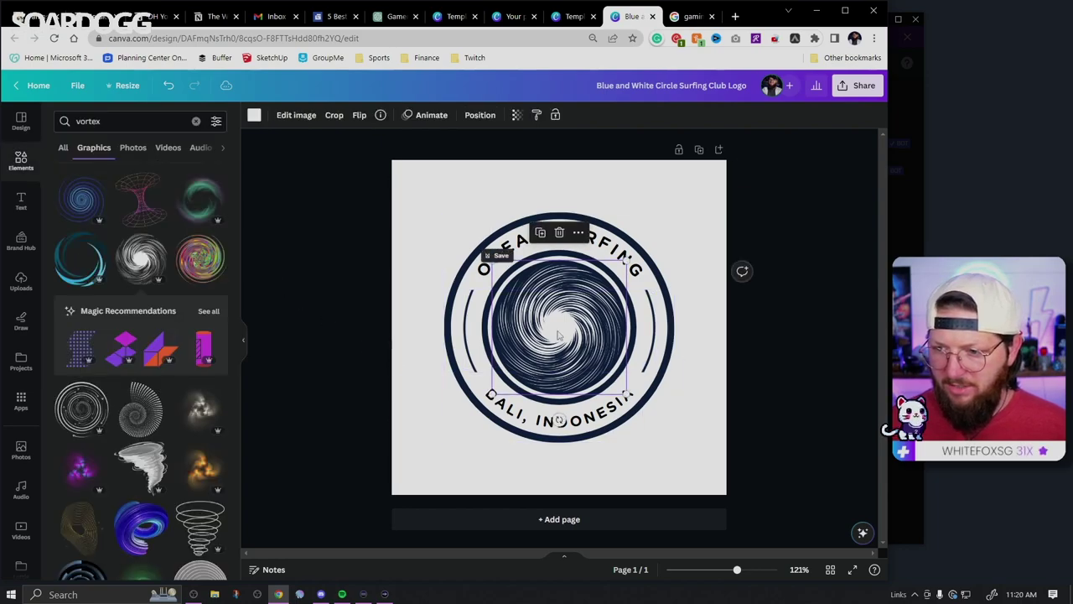
Step: Replace the curved OCEAN SURFING title with VORTEXGAMER
{"action": "left_click", "coordinate": [759, 396]}
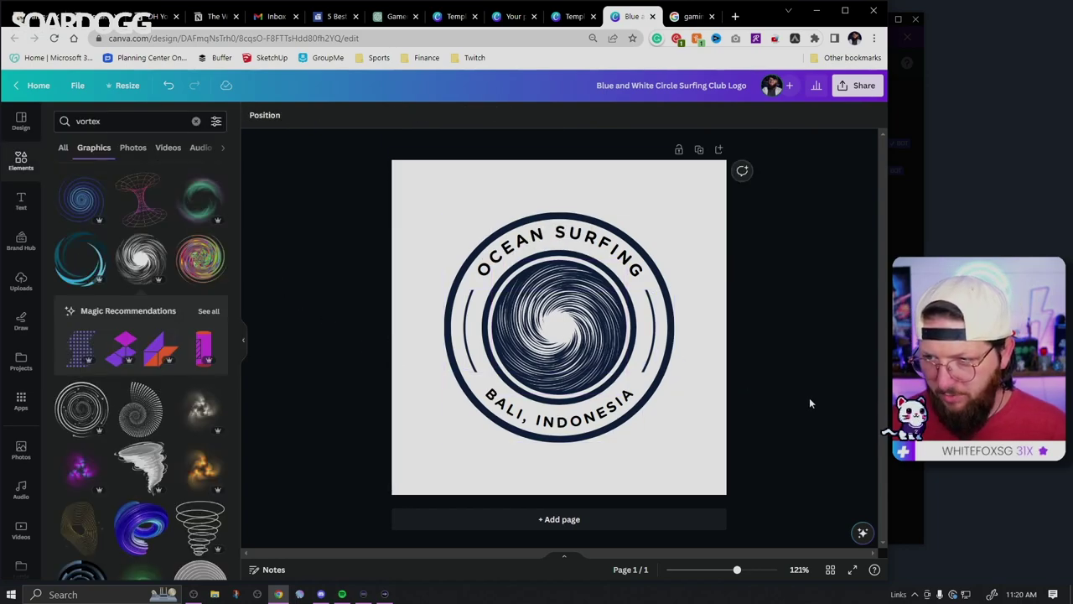
{"action": "double_click", "coordinate": [611, 253]}
{"action": "type", "text": "V"}
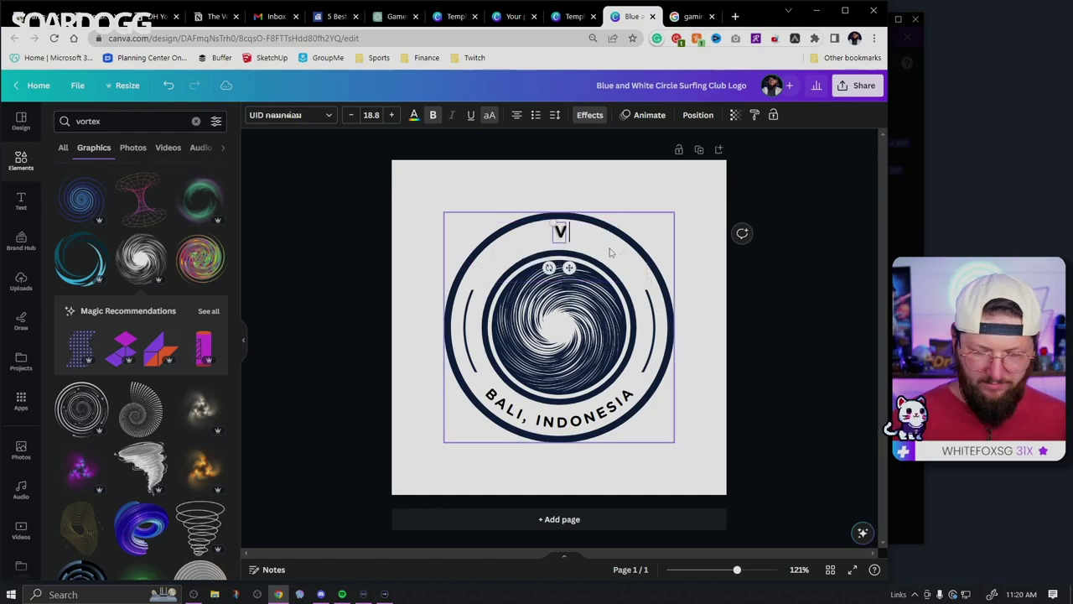
{"action": "type", "text": "ORTEXGAMN"}
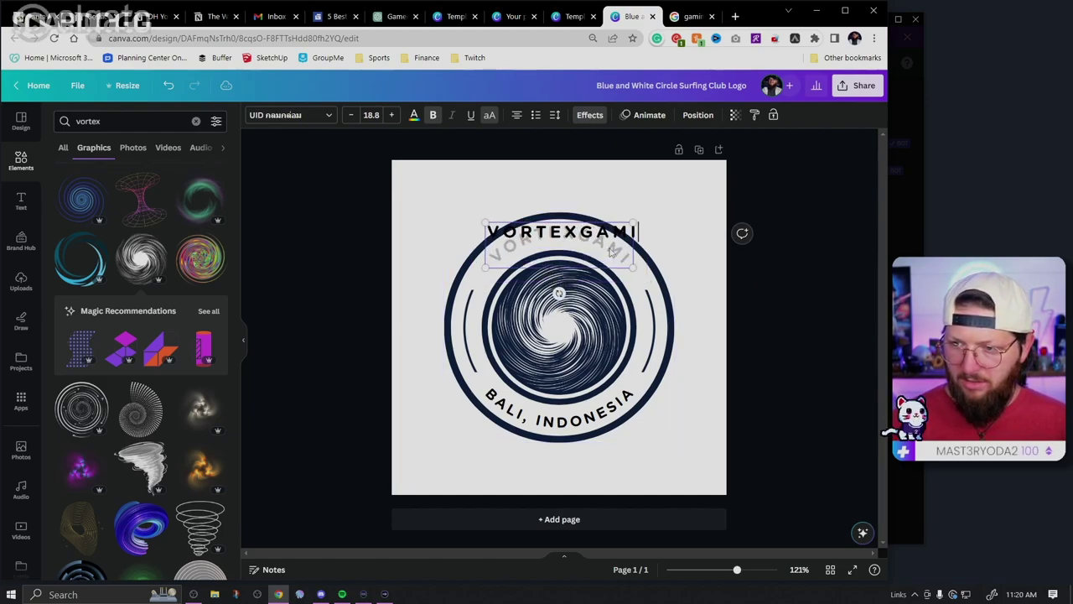
{"action": "key", "text": "BackSpace"}
{"action": "type", "text": "ER"}
{"action": "left_click", "coordinate": [560, 411]}
Step: Replace the BALI, INDONESIA bottom text with LIVE ON TWITCH
{"action": "double_click", "coordinate": [559, 411]}
{"action": "type", "text": "LIVE ON TWIT"}
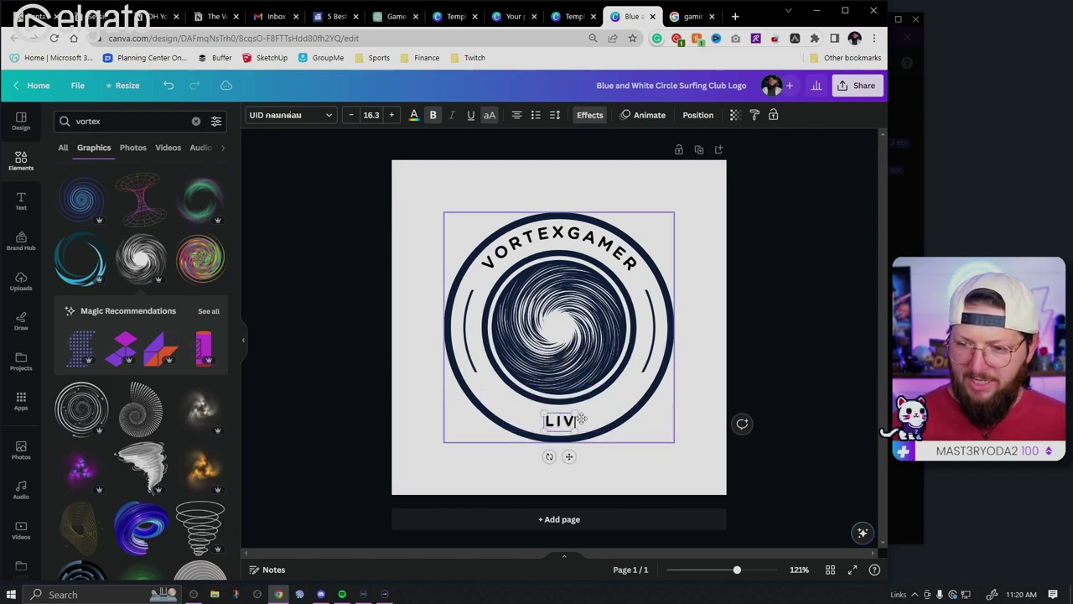
{"action": "key", "text": "BackSpace"}
{"action": "key", "text": "BackSpace"}
{"action": "key", "text": "BackSpace"}
{"action": "key", "text": "BackSpace"}
{"action": "key", "text": "BackSpace"}
{"action": "type", "text": "TWITCH"}
{"action": "left_click", "coordinate": [686, 465]}
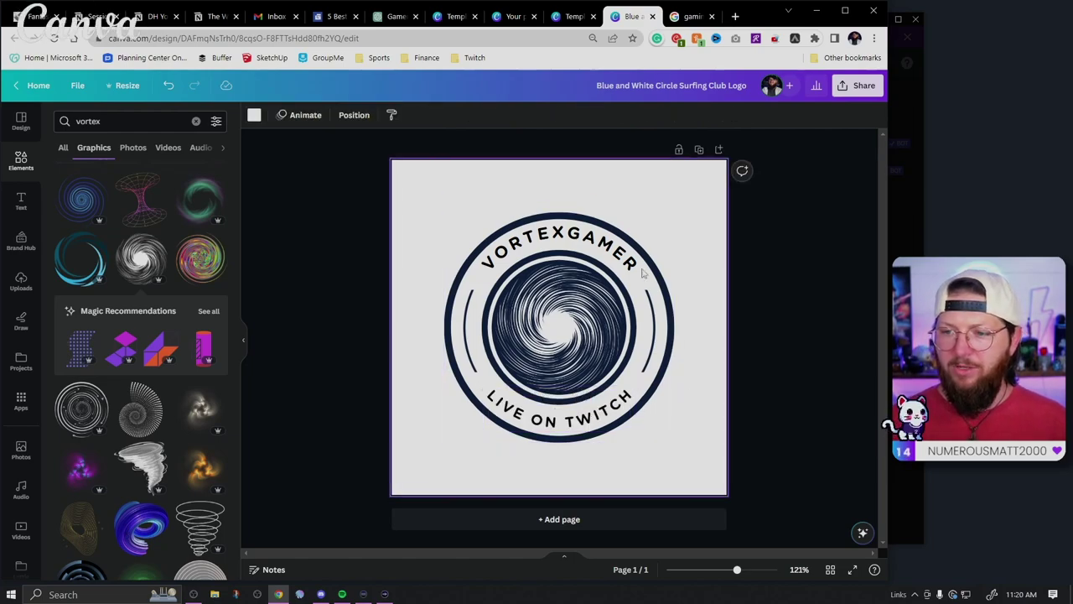
Step: Change the VORTEXGAMER title's font to Futura from the font list
{"action": "left_click", "coordinate": [568, 233]}
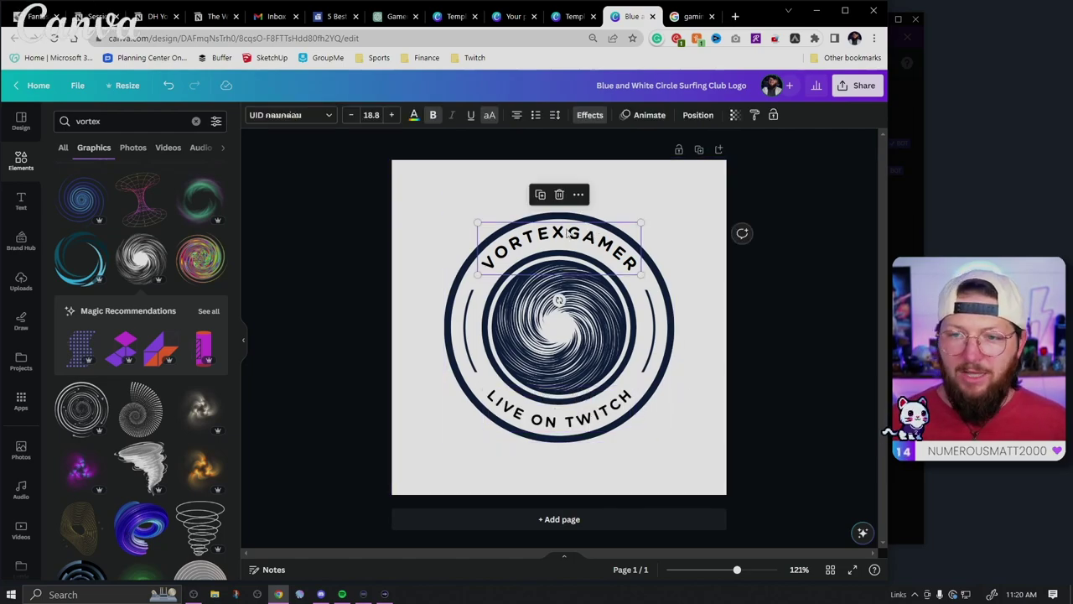
{"action": "left_click", "coordinate": [319, 115]}
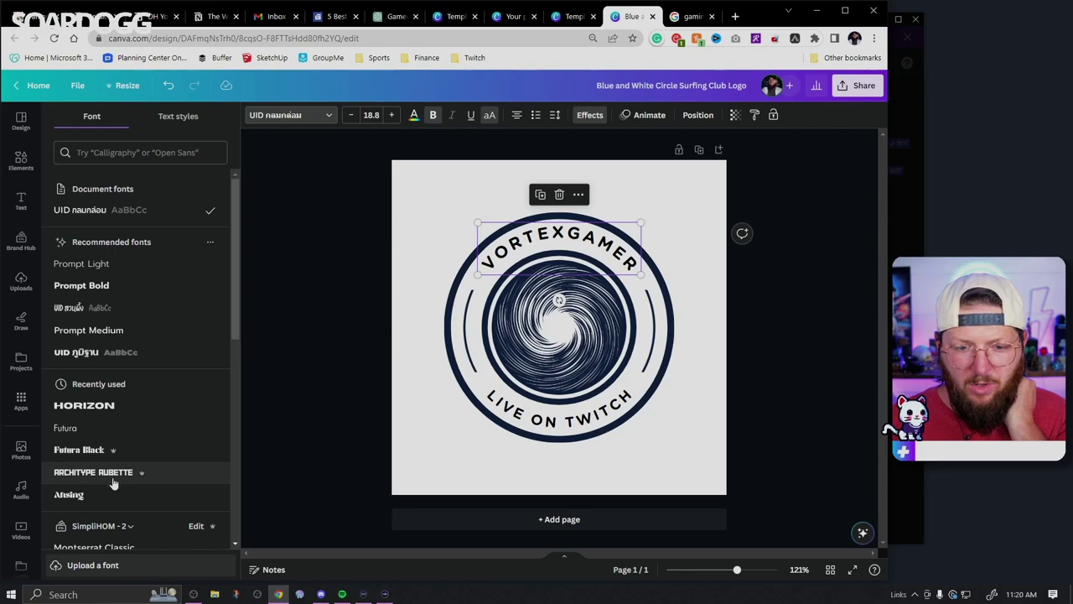
{"action": "scroll", "coordinate": [137, 485], "scroll_direction": "down", "scroll_amount": 2}
{"action": "scroll", "coordinate": [142, 469], "scroll_direction": "down", "scroll_amount": 2}
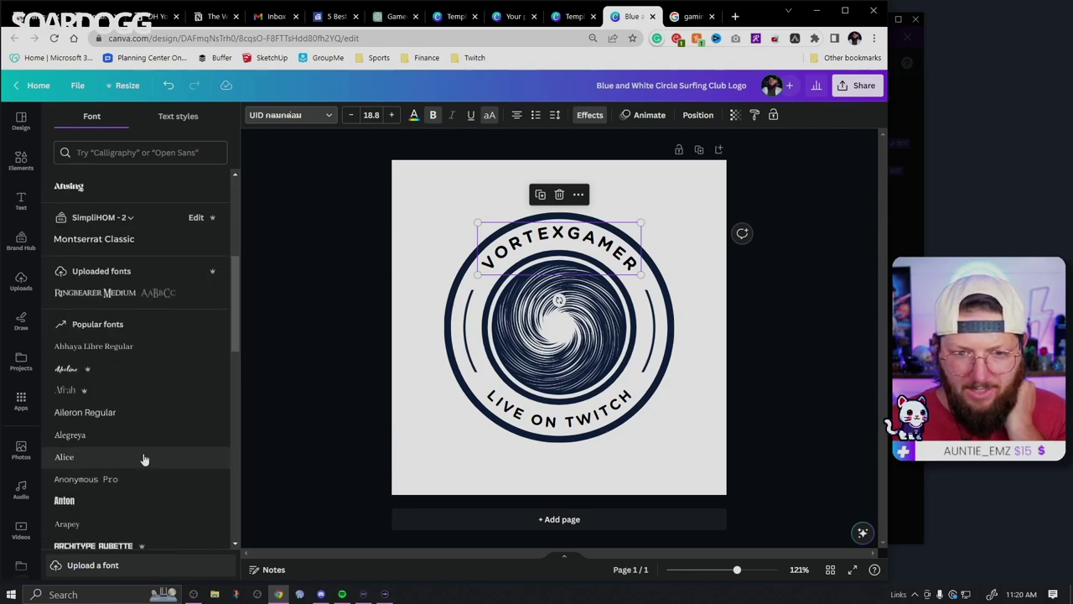
{"action": "scroll", "coordinate": [144, 450], "scroll_direction": "up", "scroll_amount": 4}
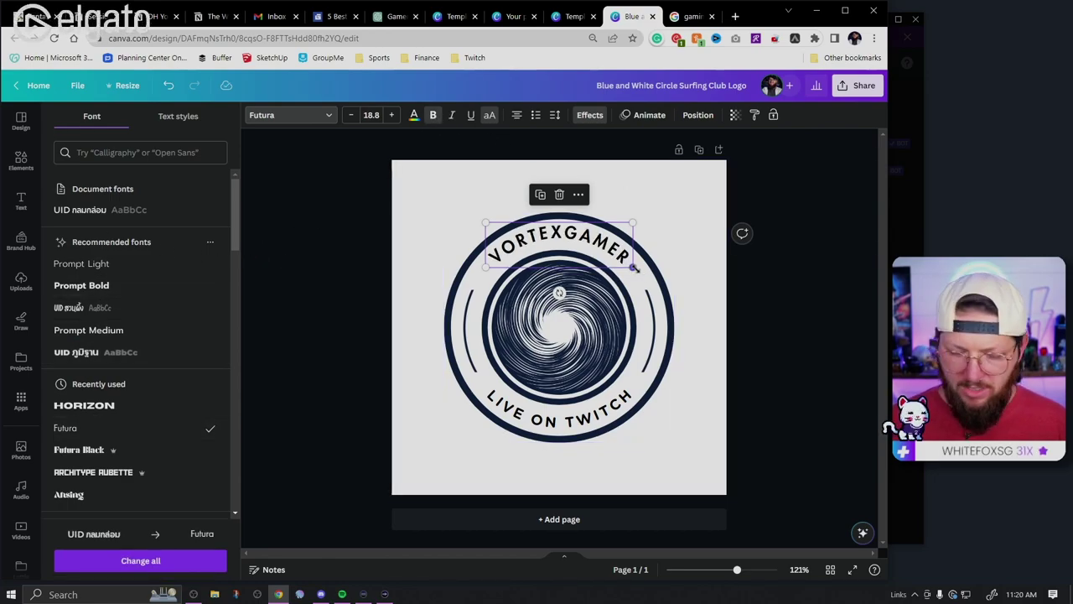
Step: Shrink VORTEXGAMER slightly and widen its letter spacing to 642
{"action": "left_click_drag", "start_coordinate": [634, 268], "coordinate": [626, 265]}
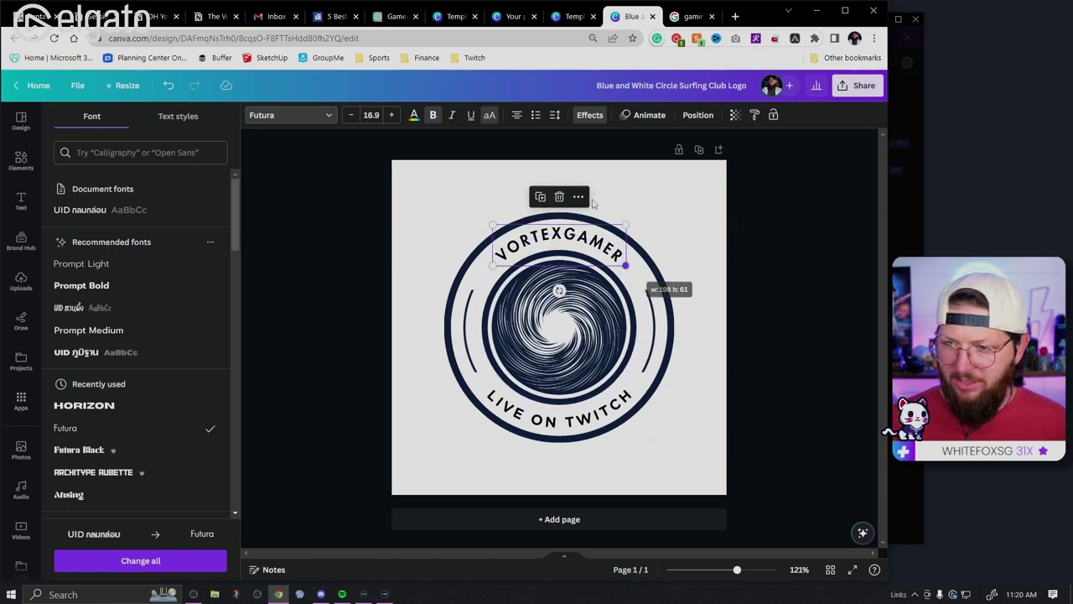
{"action": "left_click", "coordinate": [553, 116]}
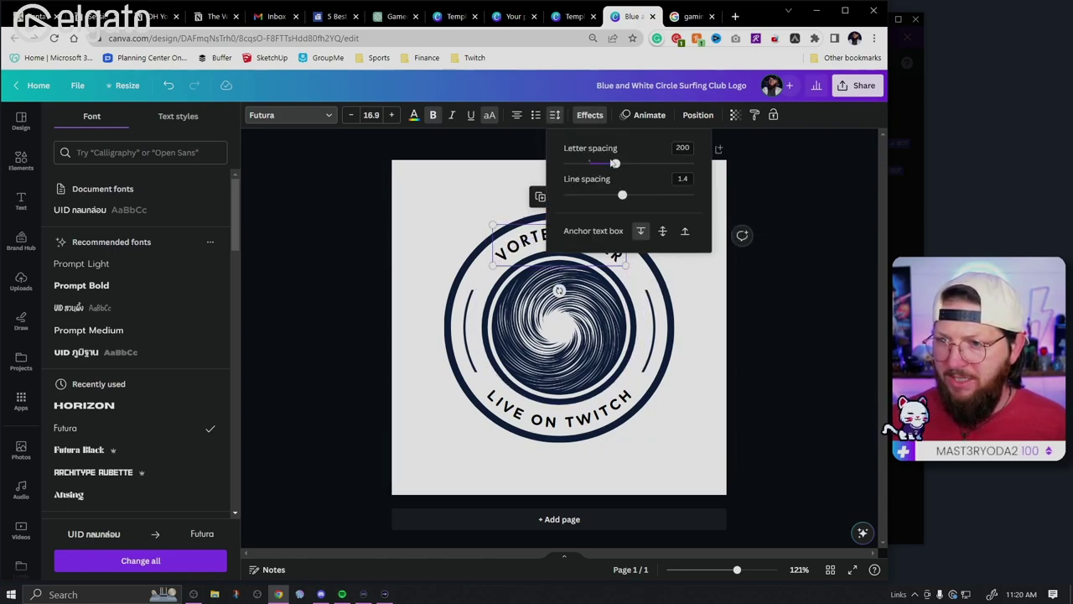
{"action": "left_click_drag", "start_coordinate": [616, 165], "coordinate": [673, 166]}
{"action": "left_click", "coordinate": [764, 301]}
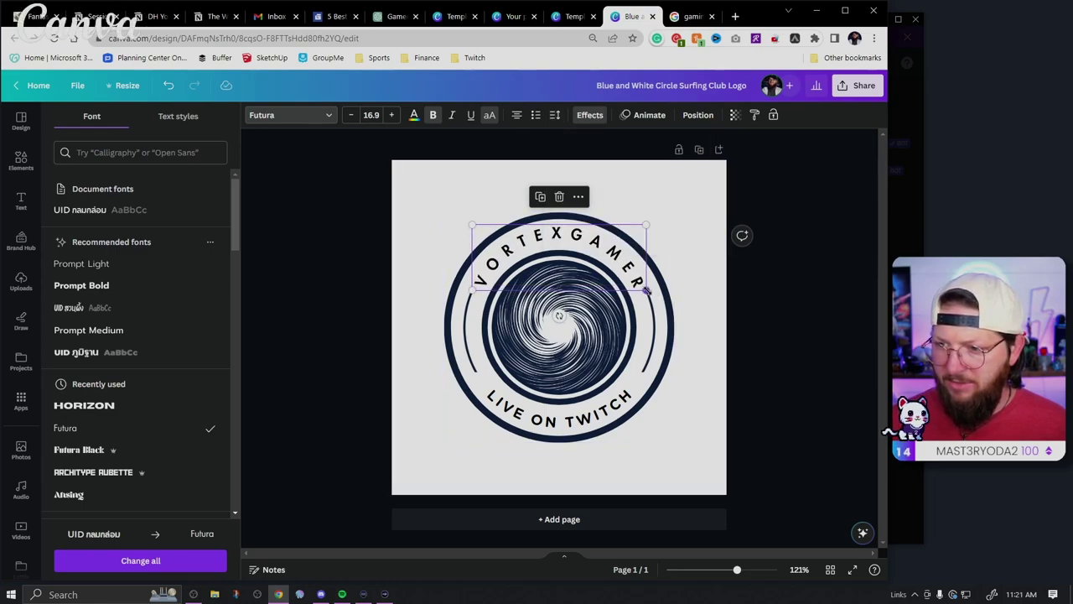
Step: Shrink the title to size 14.8 and curve it at 38 along the top ring
{"action": "left_click_drag", "start_coordinate": [646, 290], "coordinate": [635, 286]}
{"action": "left_click", "coordinate": [591, 116]}
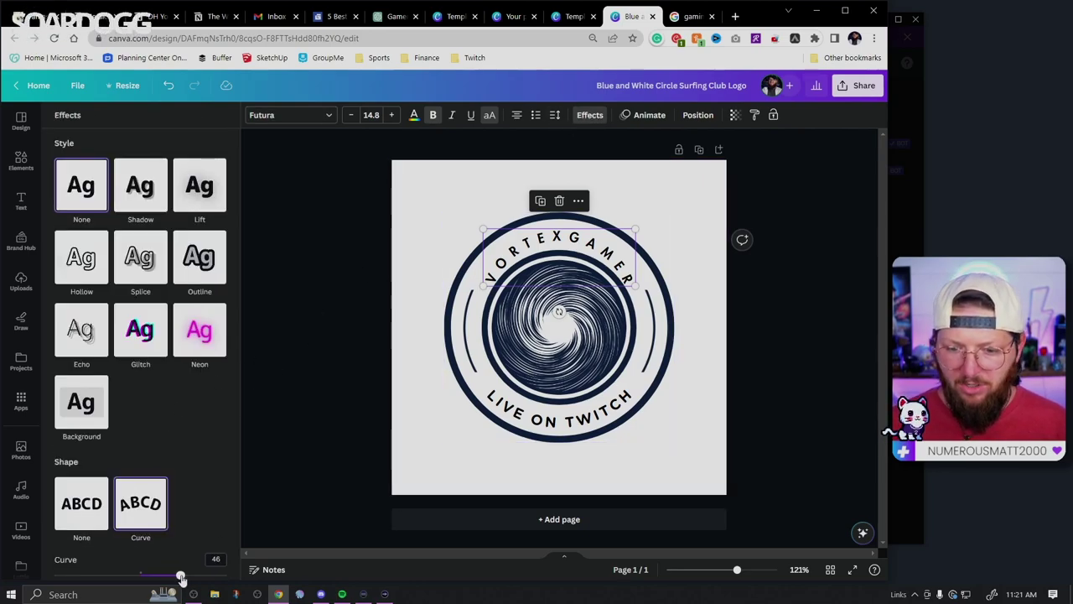
{"action": "mouse_move", "coordinate": [180, 577]}
{"action": "left_mouse_down"}
{"action": "mouse_move", "coordinate": [185, 565]}
{"action": "mouse_move", "coordinate": [190, 579]}
{"action": "mouse_move", "coordinate": [168, 574]}
{"action": "left_mouse_up"}
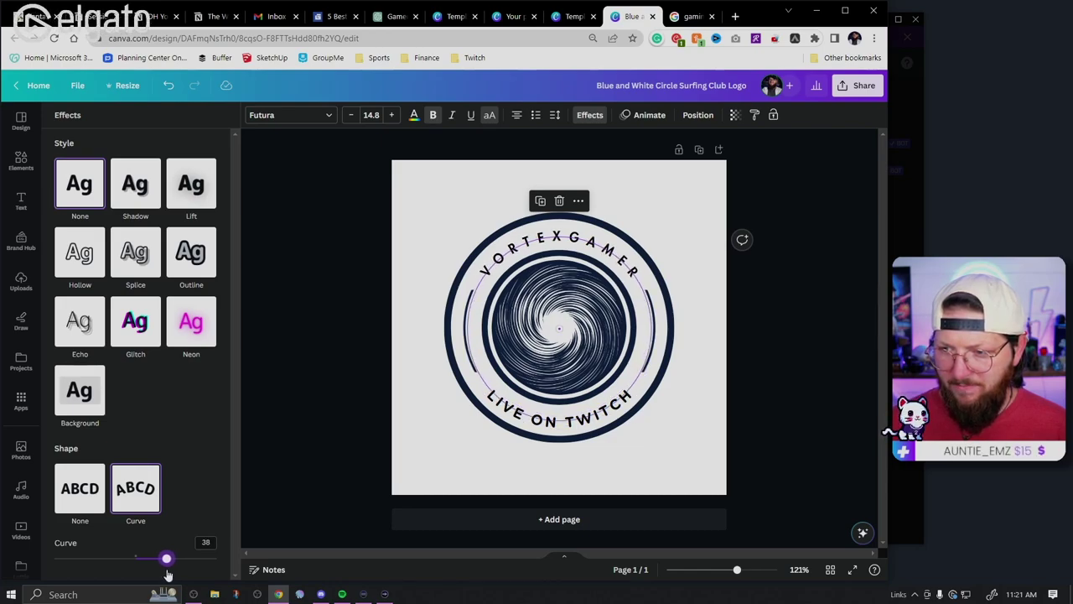
{"action": "left_click", "coordinate": [772, 409]}
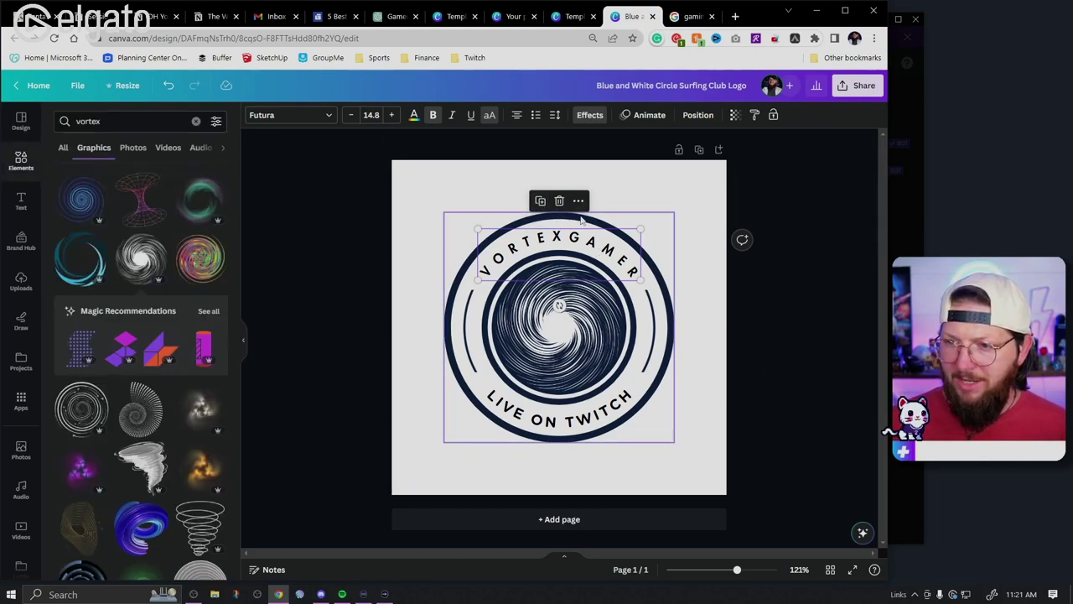
Step: Copy the title's style onto LIVE ON TWITCH, curve it at -38 and shrink it slightly
{"action": "right_click", "coordinate": [574, 242]}
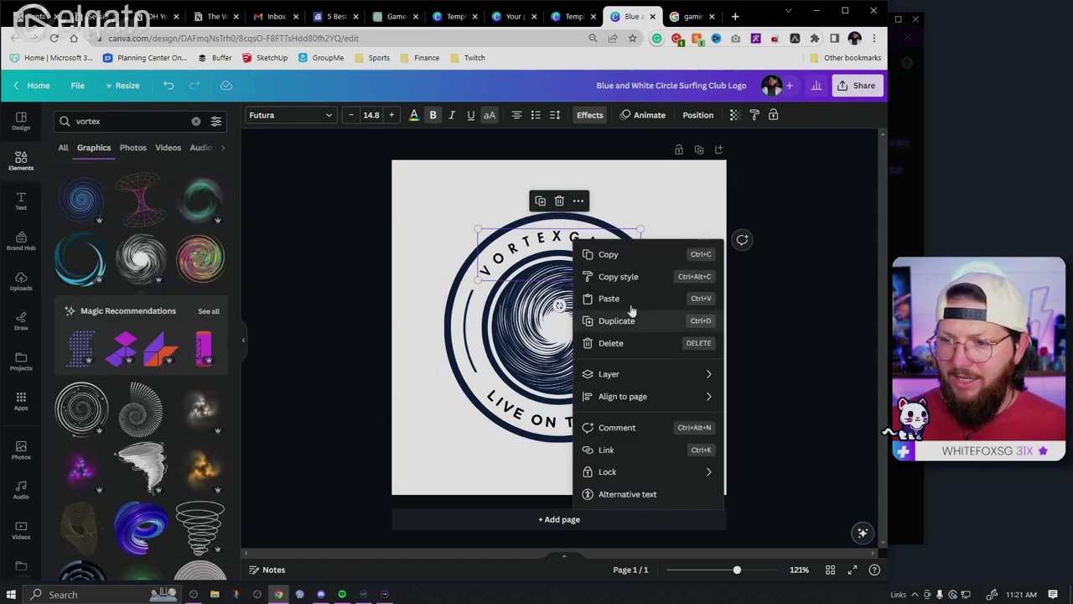
{"action": "left_click", "coordinate": [631, 277]}
{"action": "left_click", "coordinate": [573, 422]}
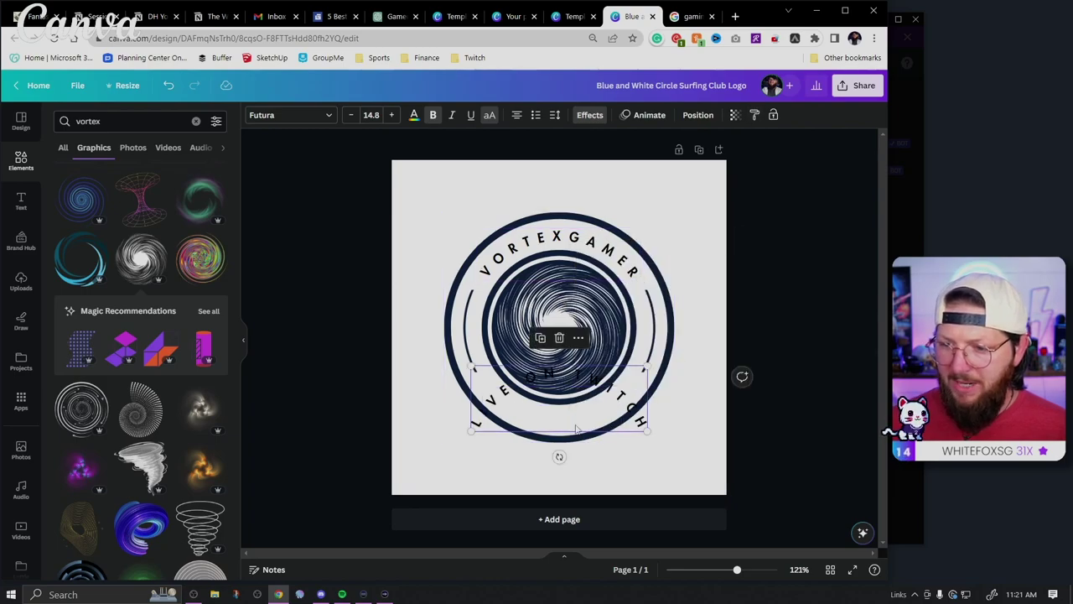
{"action": "left_click", "coordinate": [591, 114]}
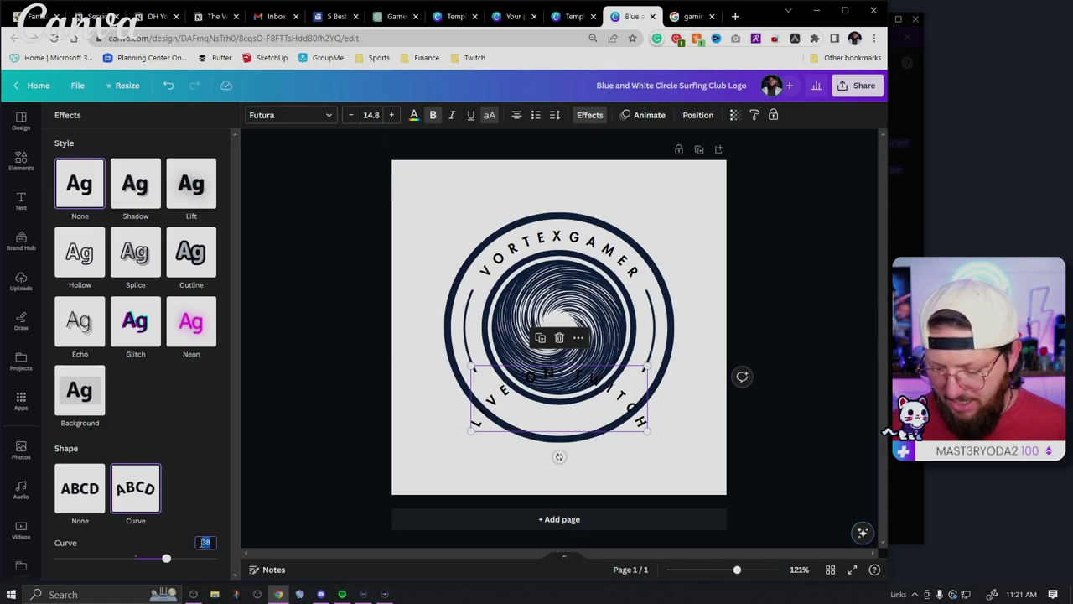
{"action": "type", "text": "-38"}
{"action": "key", "text": "Return"}
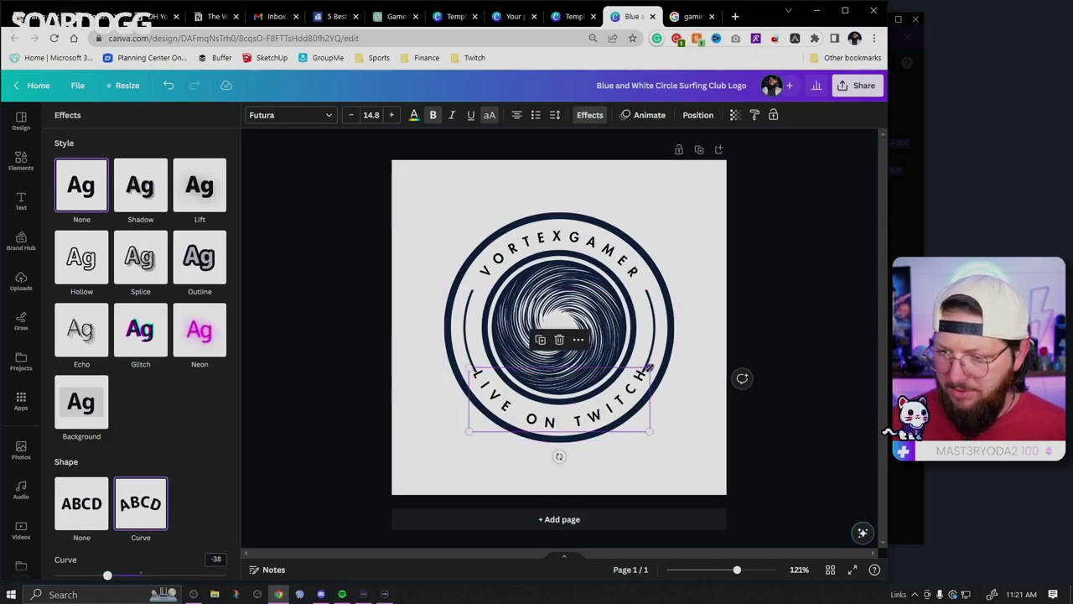
{"action": "left_click_drag", "start_coordinate": [649, 368], "coordinate": [642, 370]}
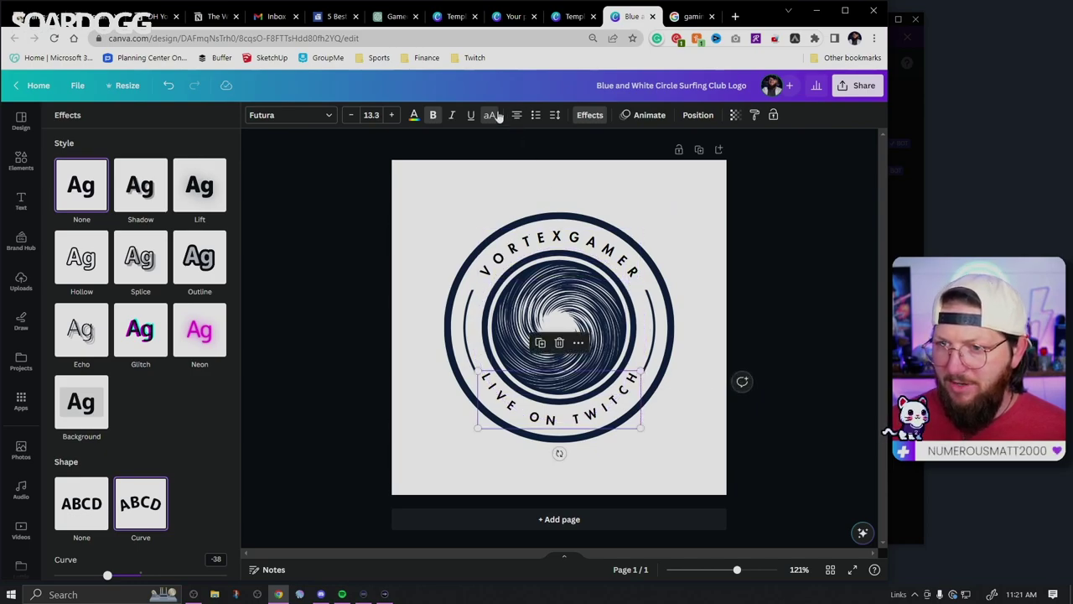
{"action": "left_click", "coordinate": [589, 119]}
Step: Tighten LIVE ON TWITCH letter spacing to 389
{"action": "left_click", "coordinate": [555, 117]}
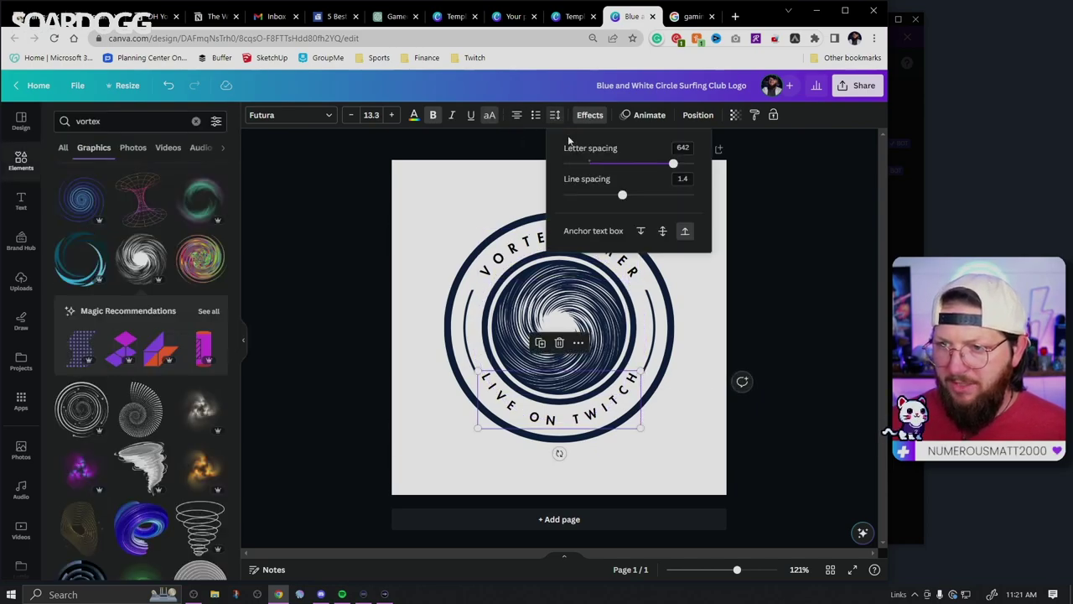
{"action": "left_click_drag", "start_coordinate": [672, 165], "coordinate": [642, 164]}
{"action": "left_click", "coordinate": [782, 256]}
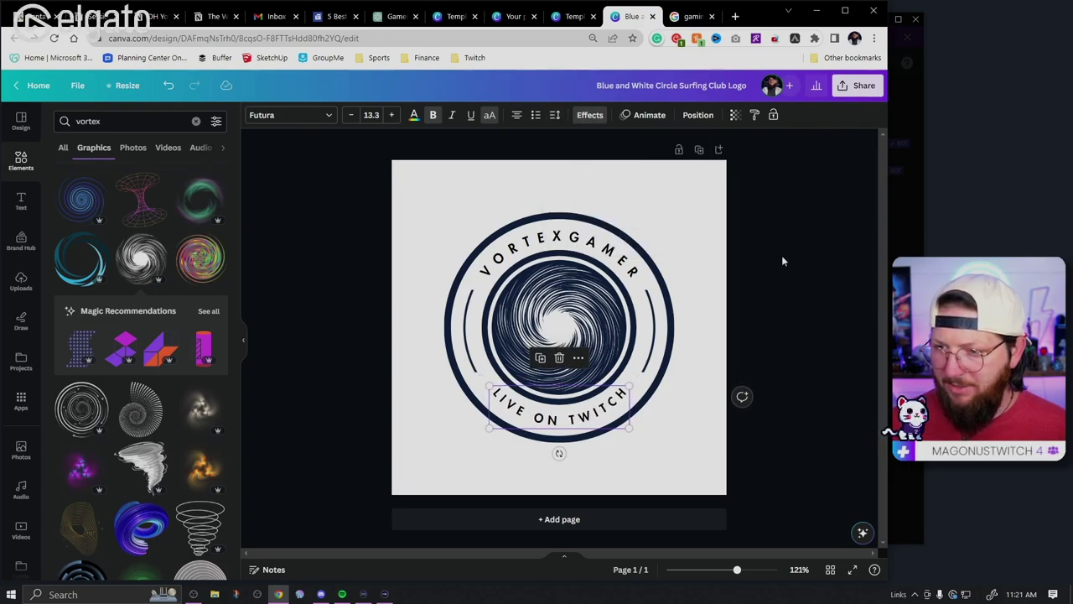
{"action": "left_click", "coordinate": [807, 302]}
{"action": "left_click", "coordinate": [591, 421]}
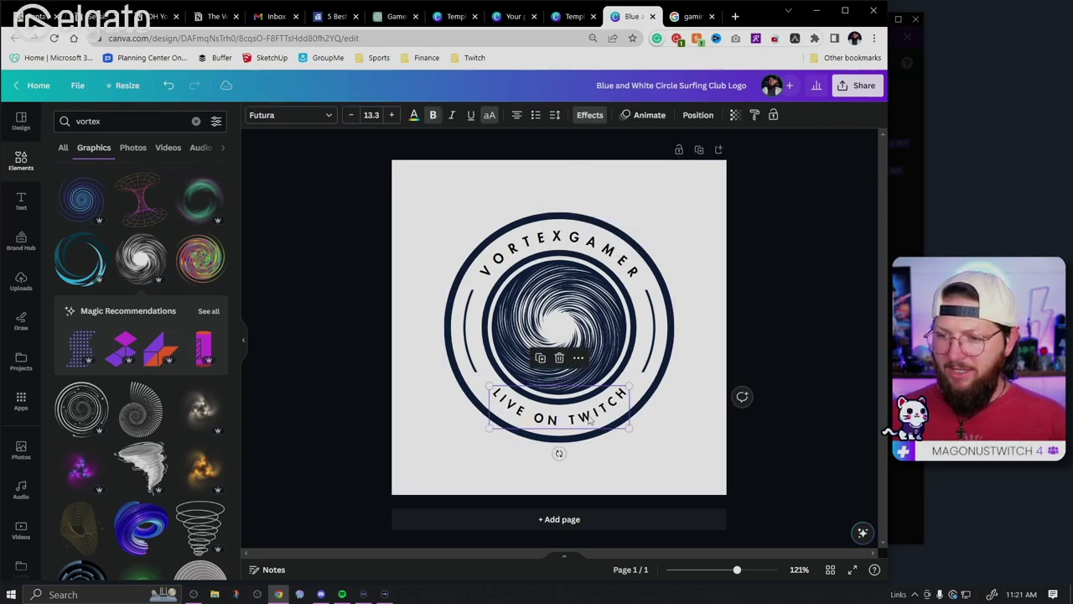
Step: Loosen the bottom text's curve to -34, keeping it uppercase
{"action": "left_click", "coordinate": [490, 117]}
{"action": "left_click", "coordinate": [587, 117]}
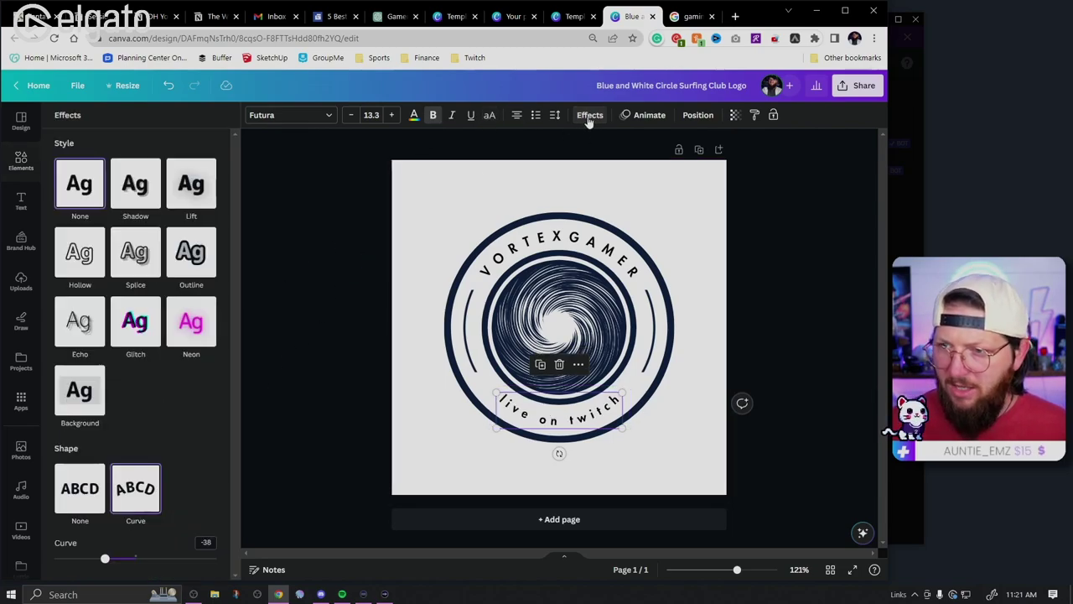
{"action": "left_click", "coordinate": [105, 559]}
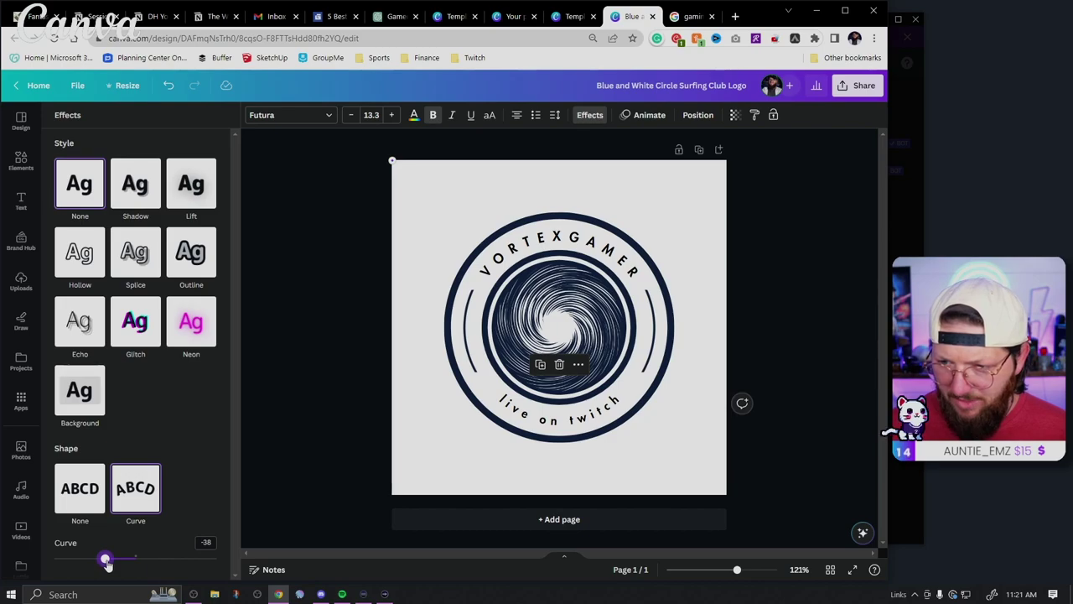
{"action": "left_click_drag", "start_coordinate": [105, 559], "coordinate": [109, 562]}
{"action": "left_click", "coordinate": [491, 115]}
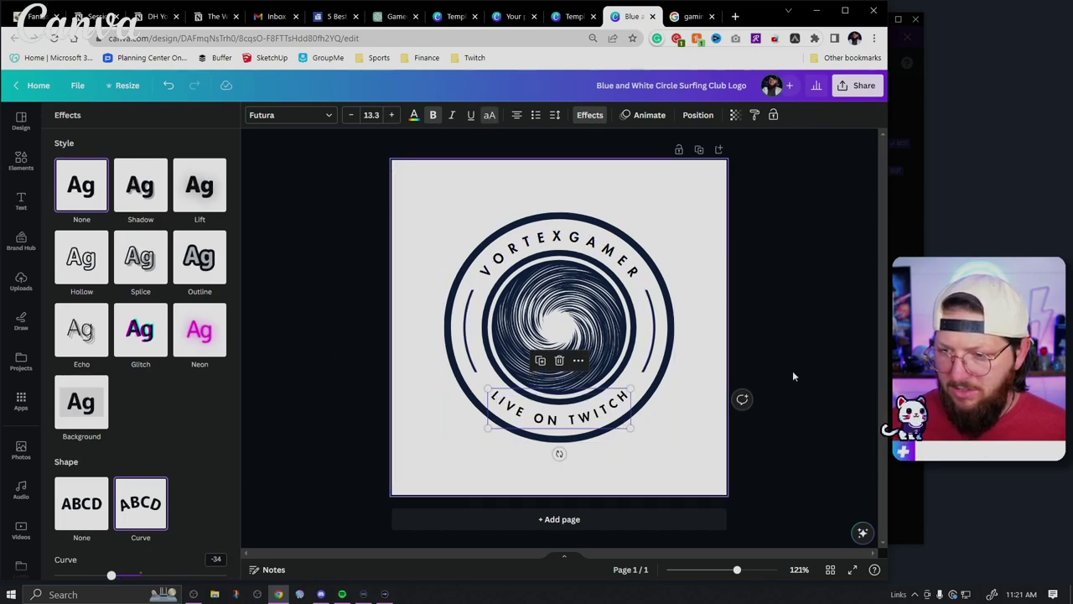
{"action": "left_click", "coordinate": [792, 294]}
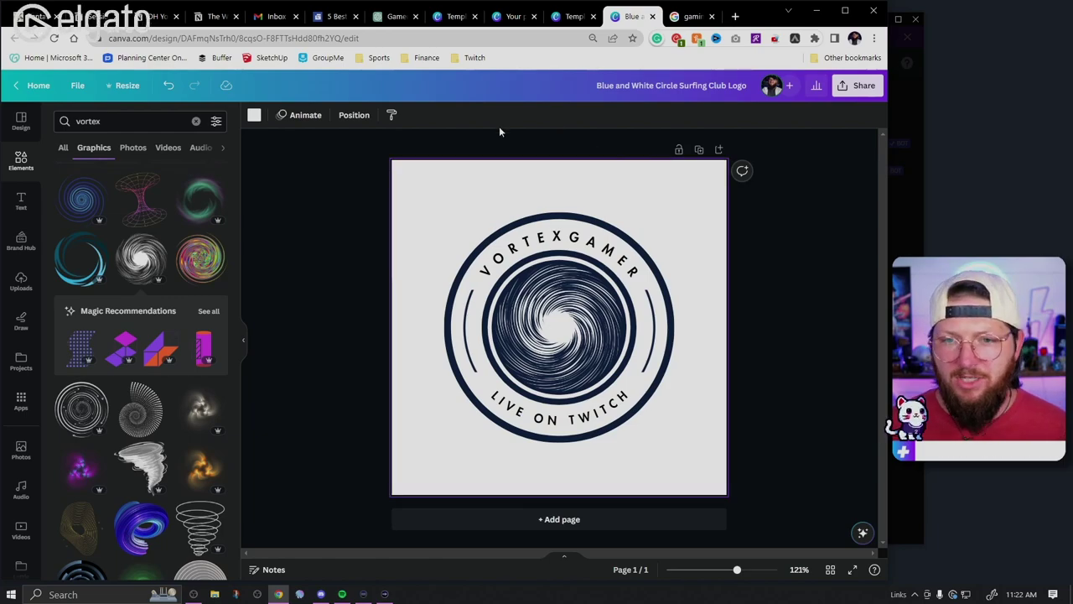
Step: Fill the page background navy and turn the outer ring turquoise
{"action": "left_click", "coordinate": [253, 115]}
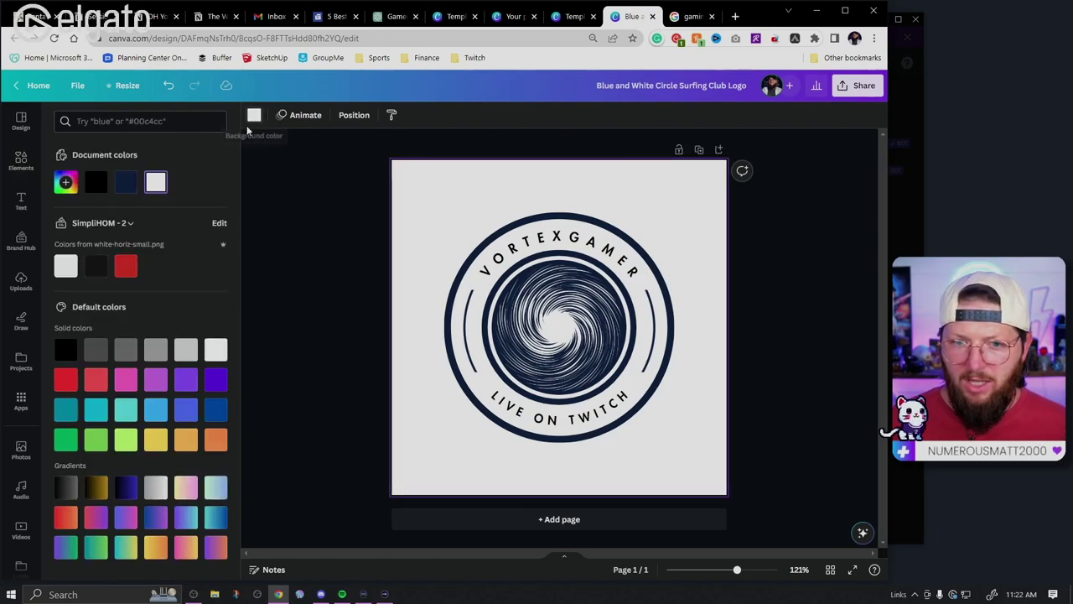
{"action": "left_click", "coordinate": [126, 182]}
{"action": "left_click", "coordinate": [310, 241]}
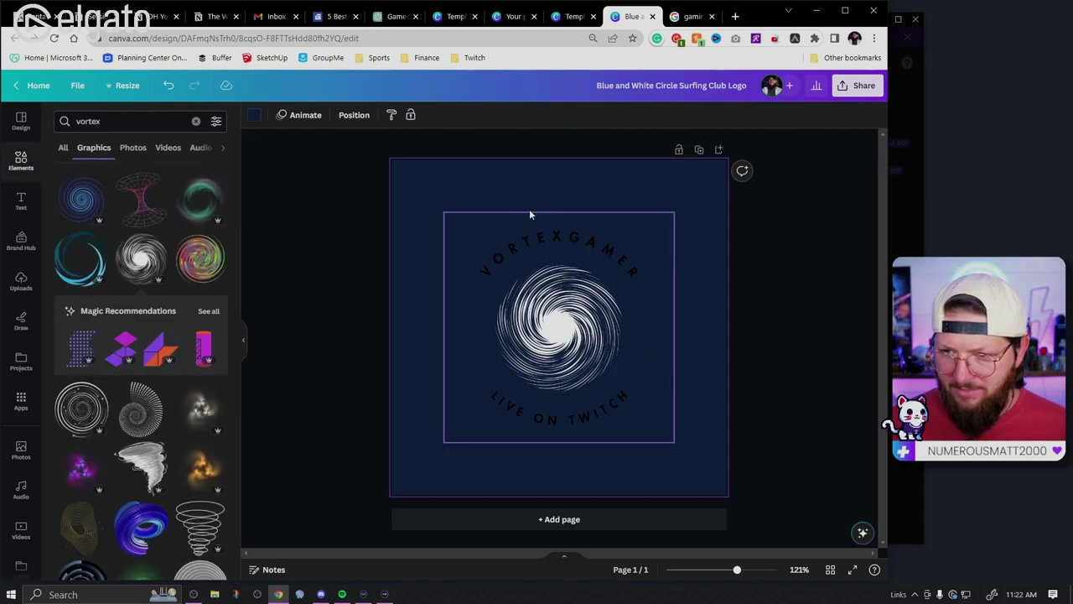
{"action": "left_click", "coordinate": [530, 219]}
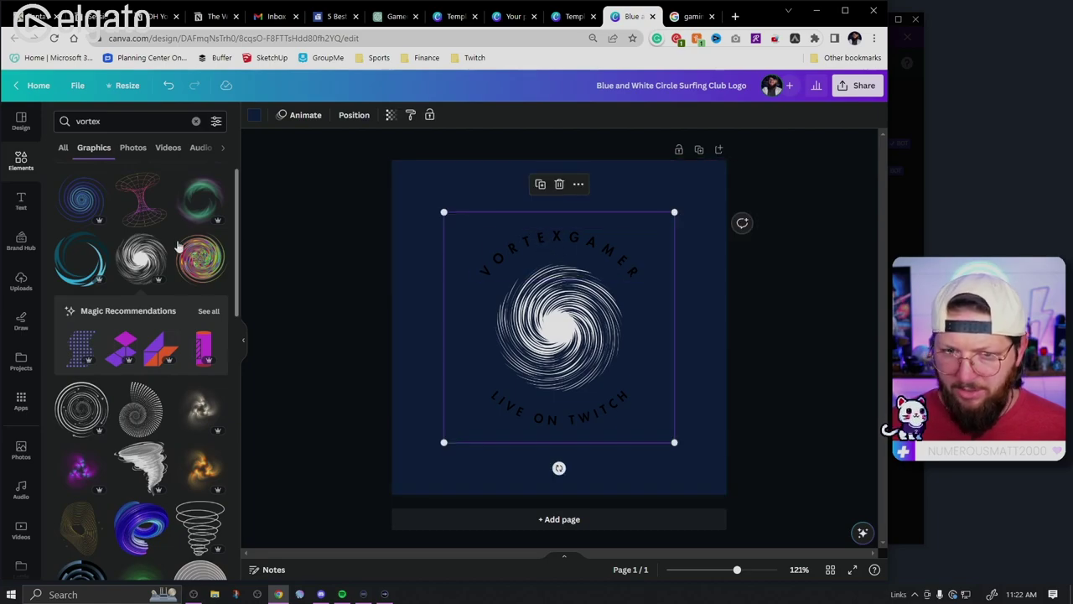
{"action": "left_click", "coordinate": [254, 118]}
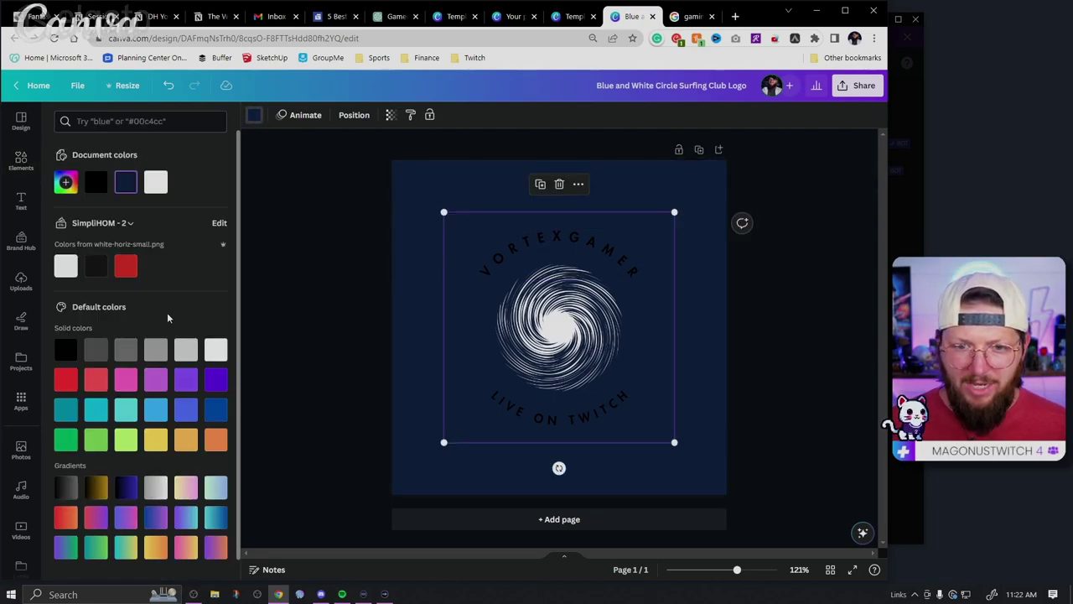
{"action": "left_click", "coordinate": [125, 411]}
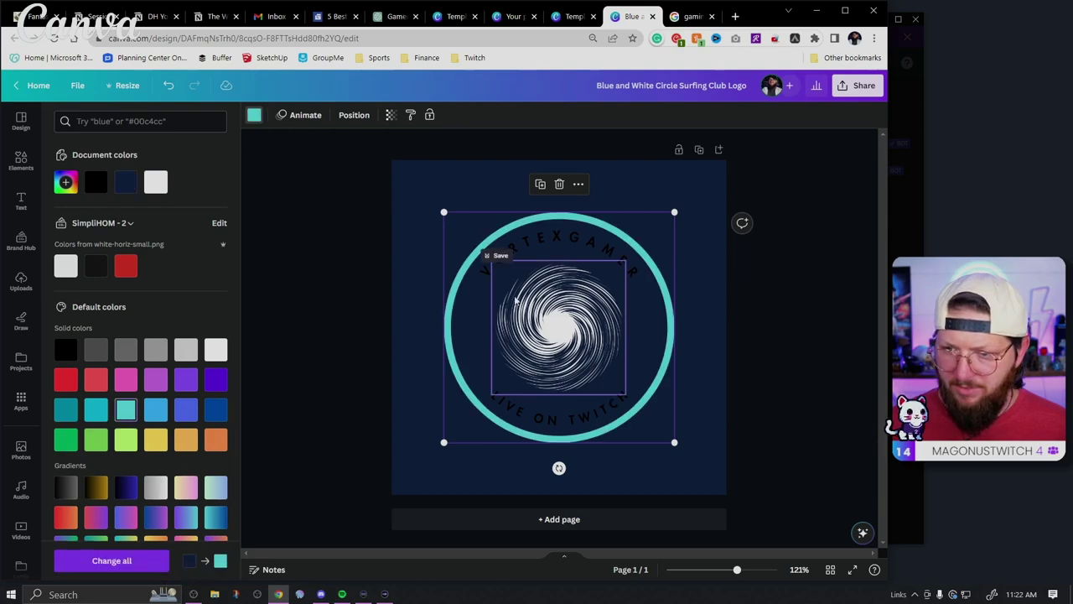
Step: Select the dark inner circle from the layers list and make it teal
{"action": "left_click", "coordinate": [477, 311]}
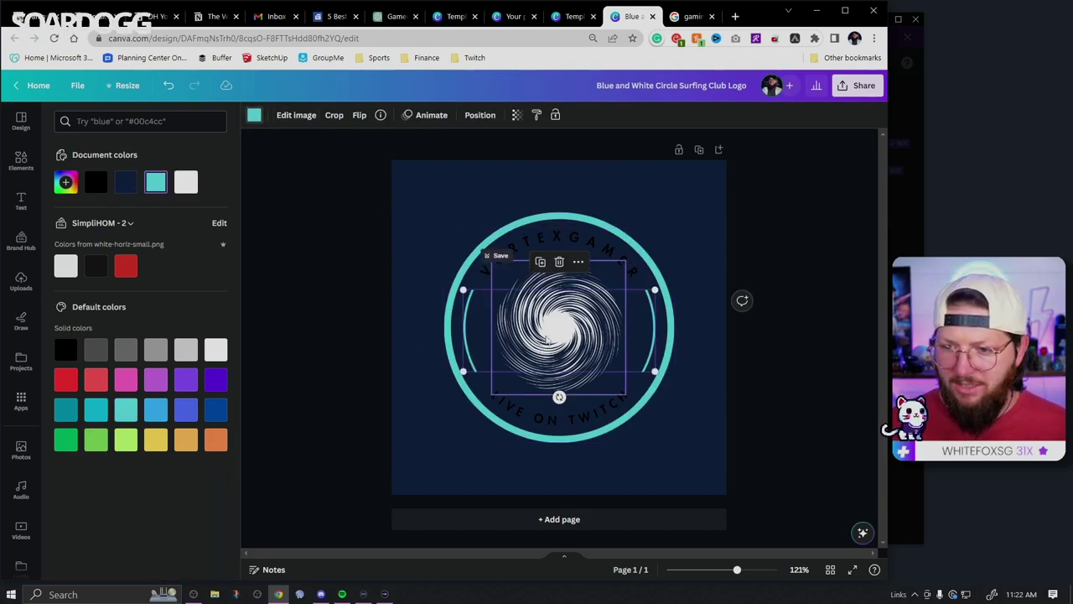
{"action": "left_click", "coordinate": [546, 339]}
{"action": "left_click", "coordinate": [554, 335]}
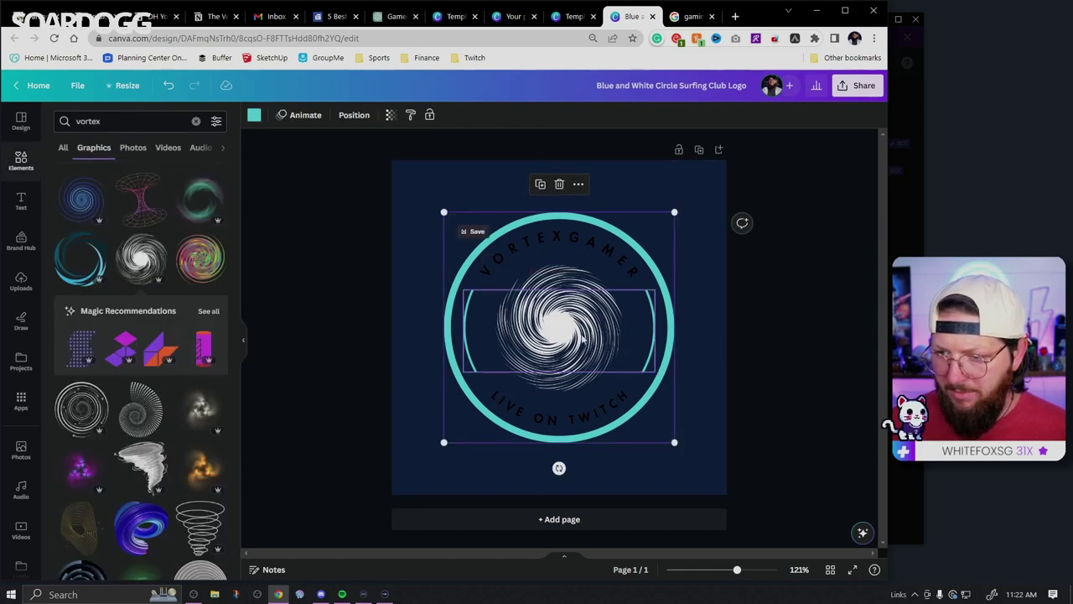
{"action": "left_click", "coordinate": [480, 115]}
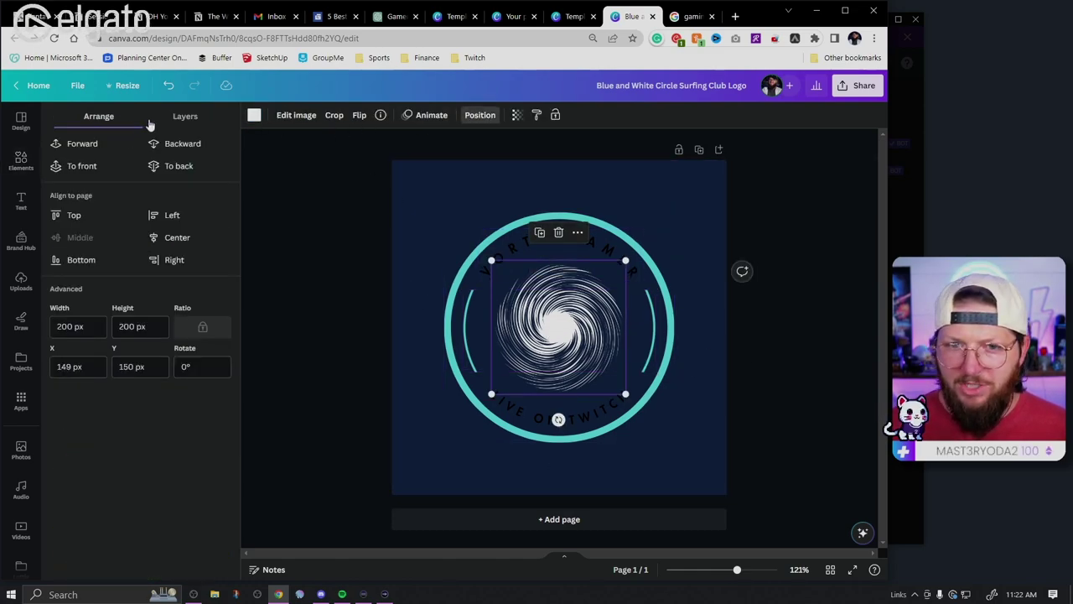
{"action": "left_click", "coordinate": [183, 115]}
{"action": "left_click", "coordinate": [164, 362]}
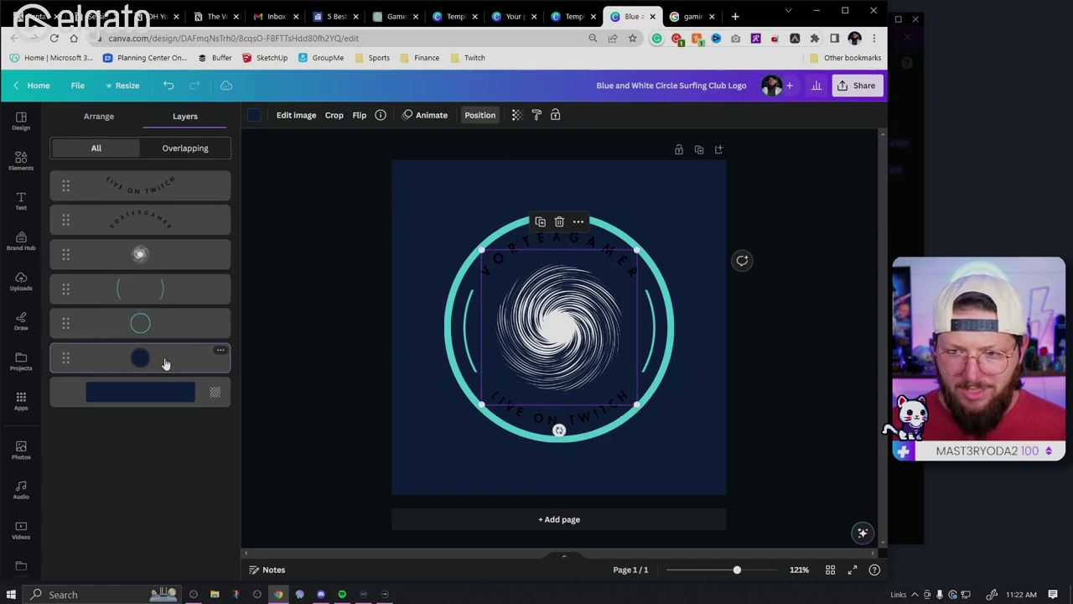
{"action": "left_click", "coordinate": [253, 117]}
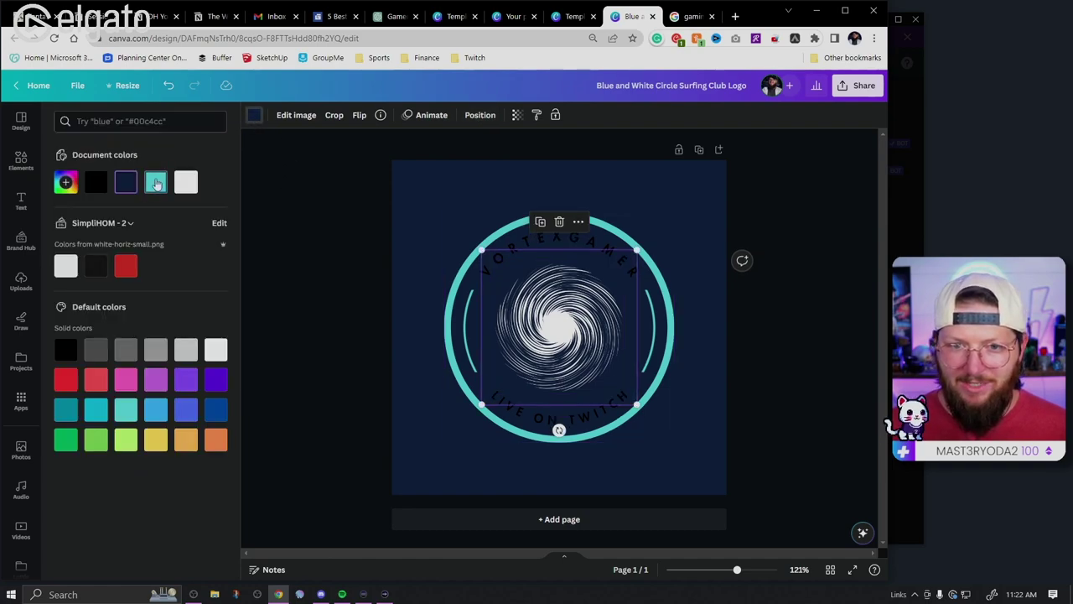
{"action": "left_click", "coordinate": [156, 184]}
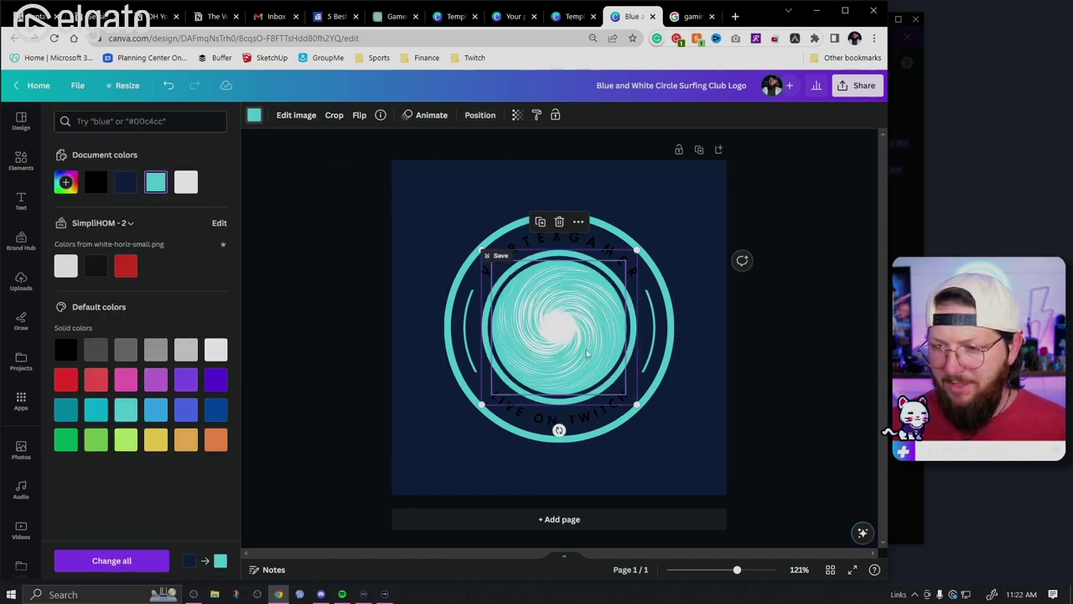
Step: Make the circular VORTEXGAMER and LIVE ON TWITCH text teal, then select the centre swirl
{"action": "left_click", "coordinate": [559, 307]}
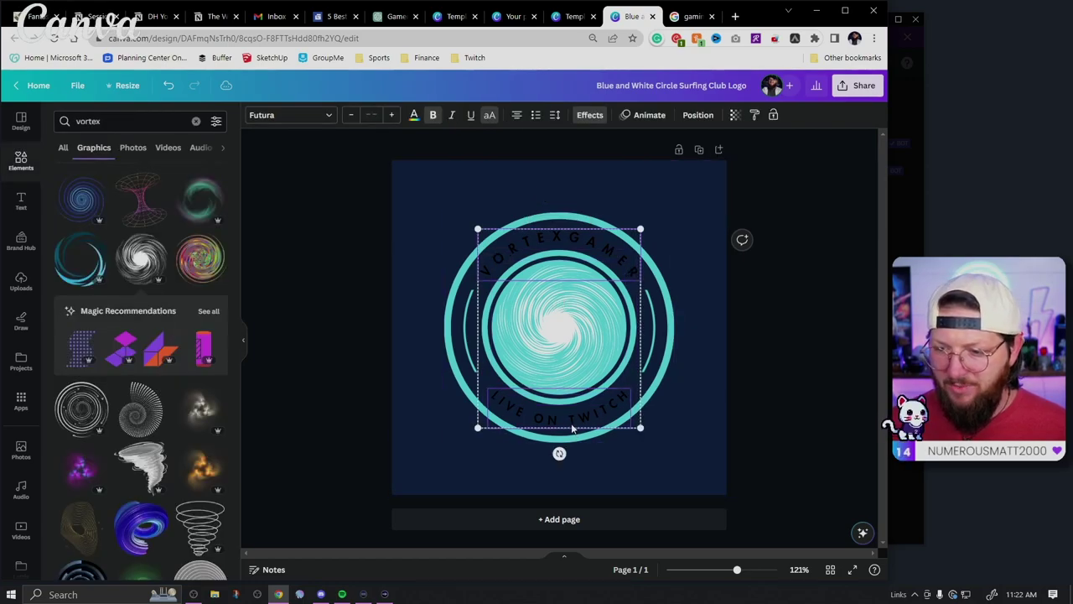
{"action": "left_click", "coordinate": [415, 116]}
{"action": "left_click", "coordinate": [155, 183]}
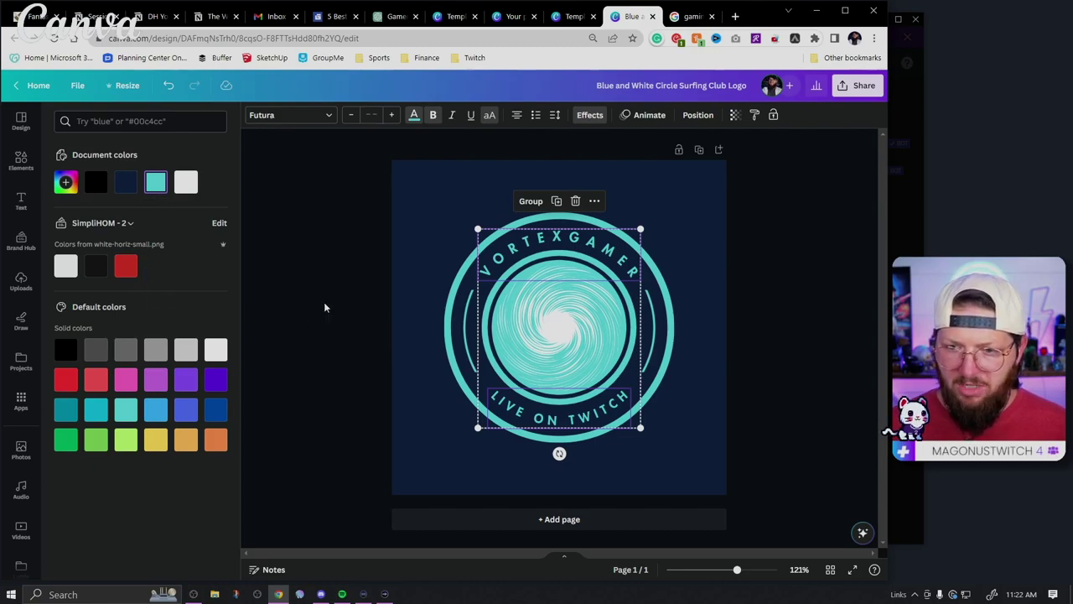
{"action": "left_click", "coordinate": [341, 322]}
{"action": "left_click", "coordinate": [562, 333]}
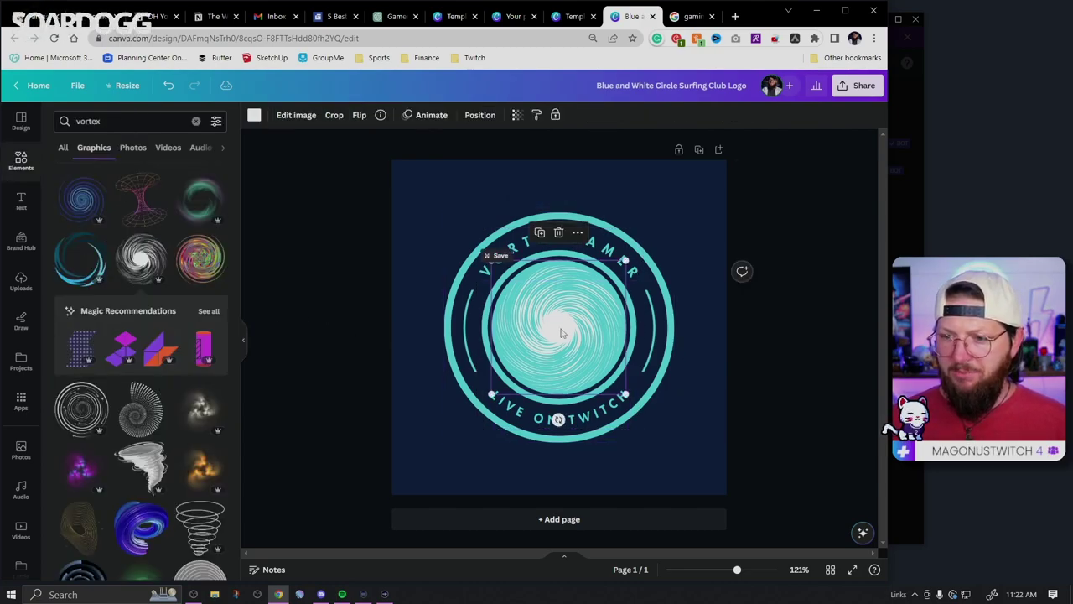
Step: Delete the centre swirl and add a V graphic from an Elements search for 'v'
{"action": "key", "text": "Delete"}
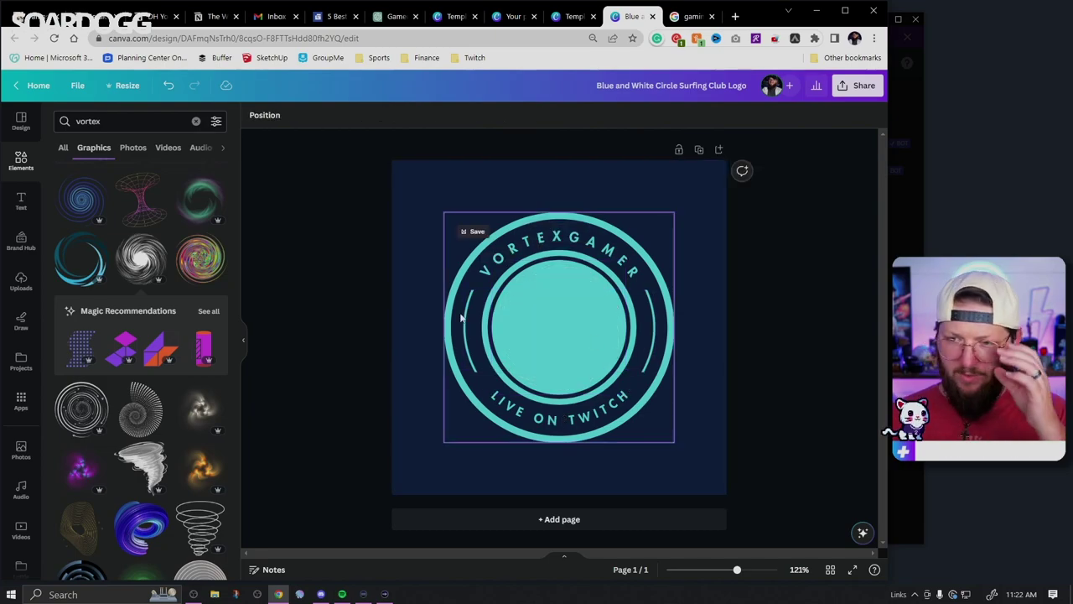
{"action": "left_click", "coordinate": [161, 124]}
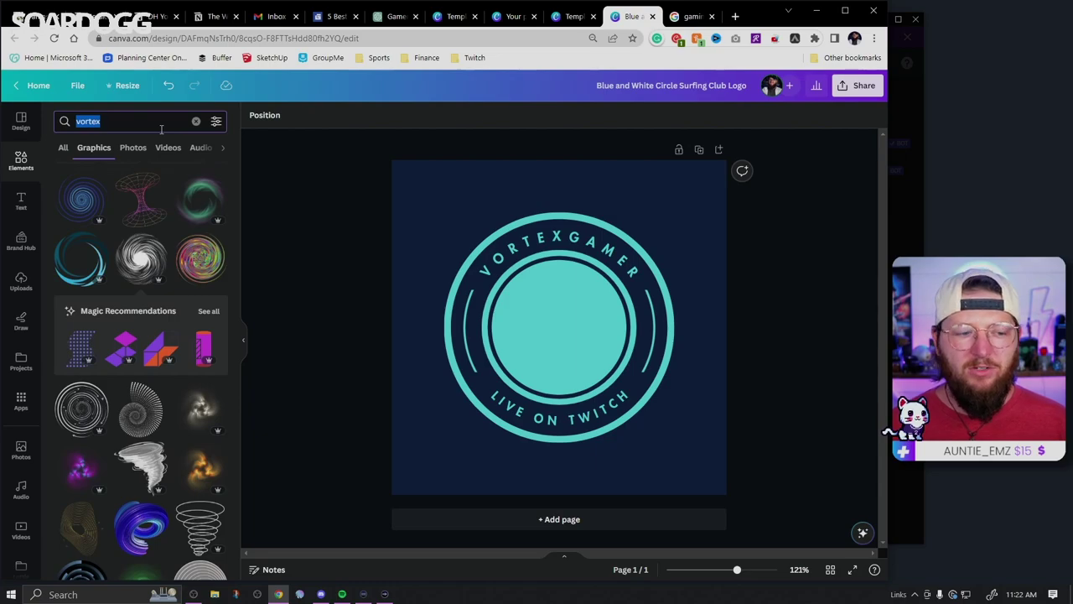
{"action": "type", "text": "v"}
{"action": "key", "text": "Return"}
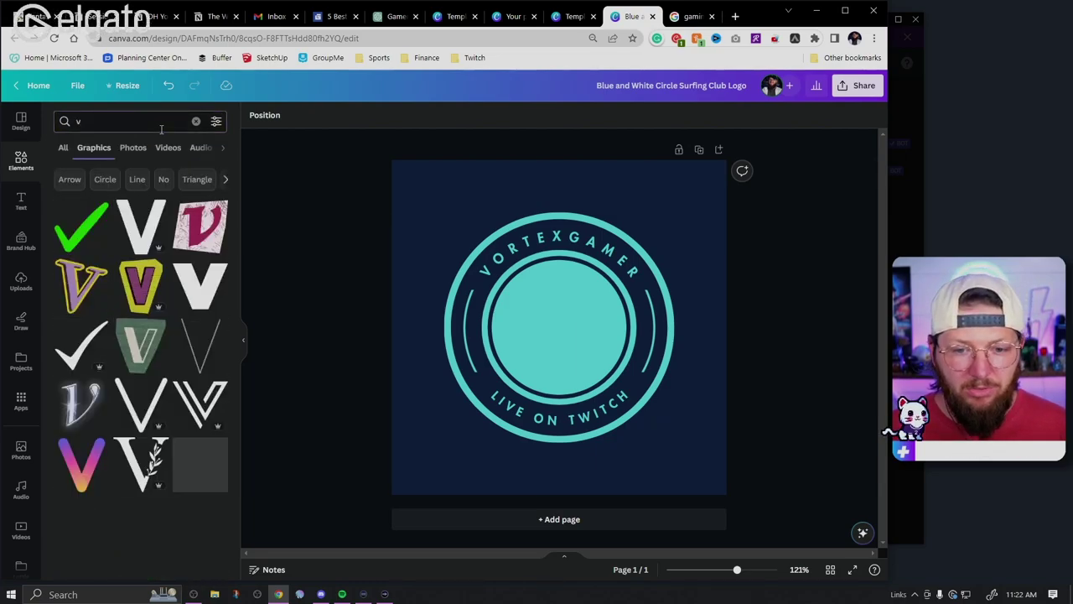
{"action": "scroll", "coordinate": [171, 351], "scroll_direction": "down", "scroll_amount": 3}
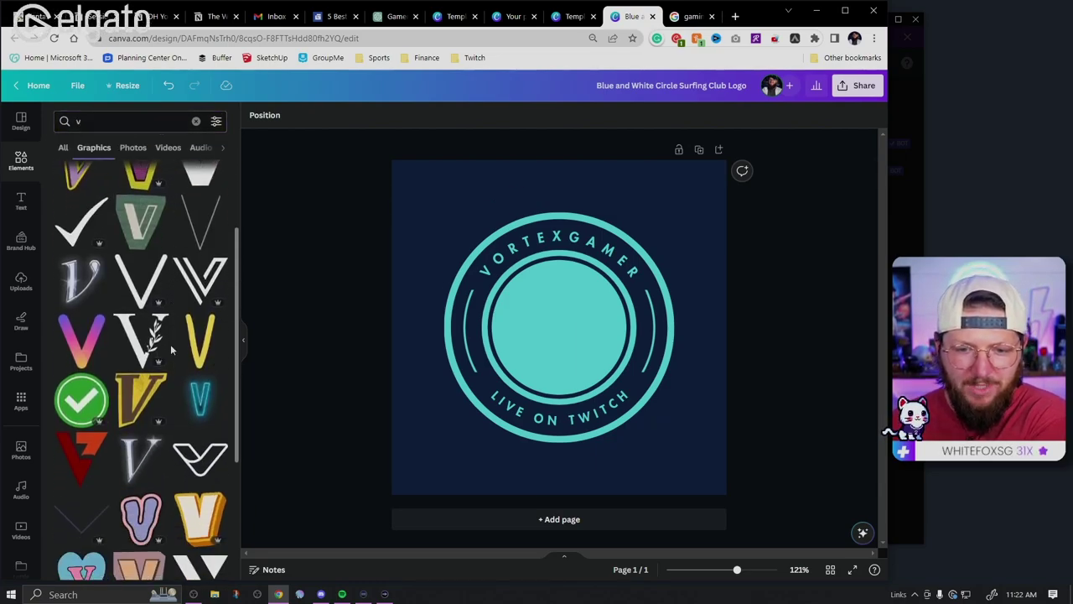
{"action": "scroll", "coordinate": [172, 350], "scroll_direction": "down", "scroll_amount": 1}
{"action": "scroll", "coordinate": [190, 339], "scroll_direction": "down", "scroll_amount": 3}
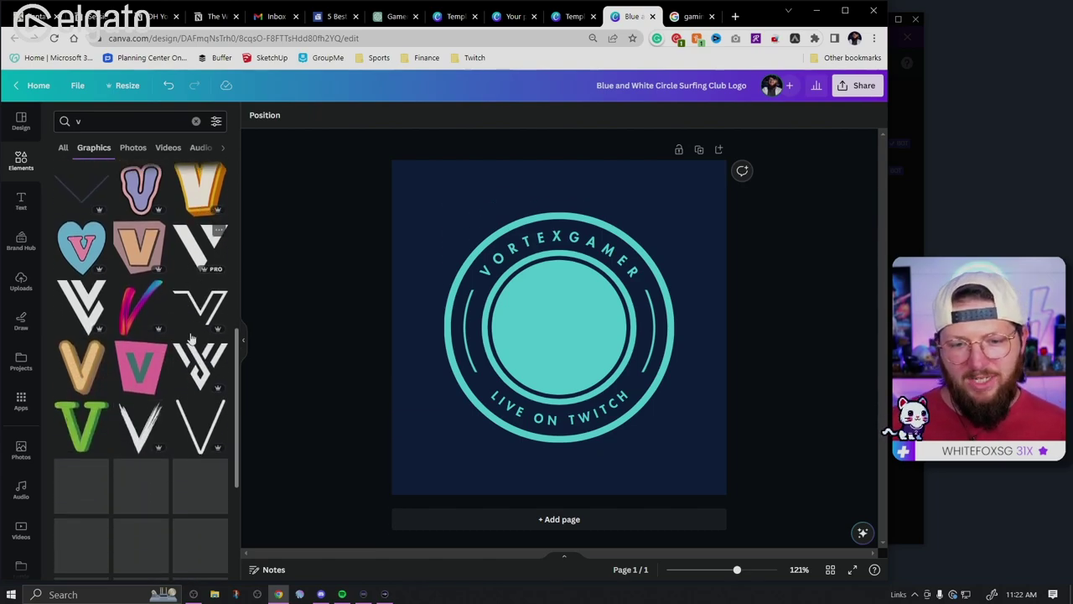
{"action": "left_click", "coordinate": [84, 297]}
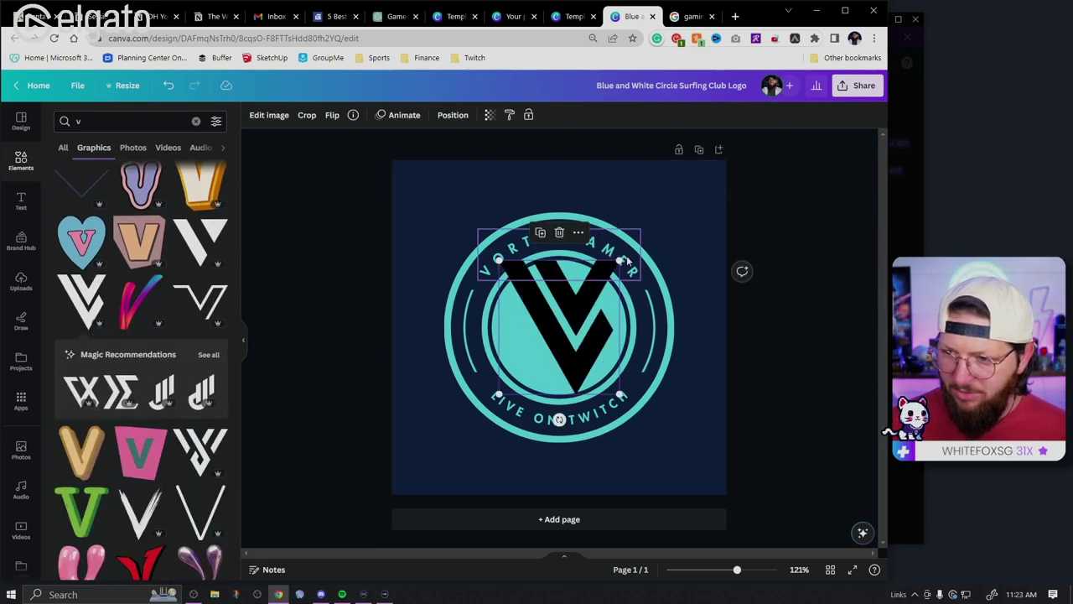
{"action": "left_click_drag", "start_coordinate": [621, 261], "coordinate": [556, 327]}
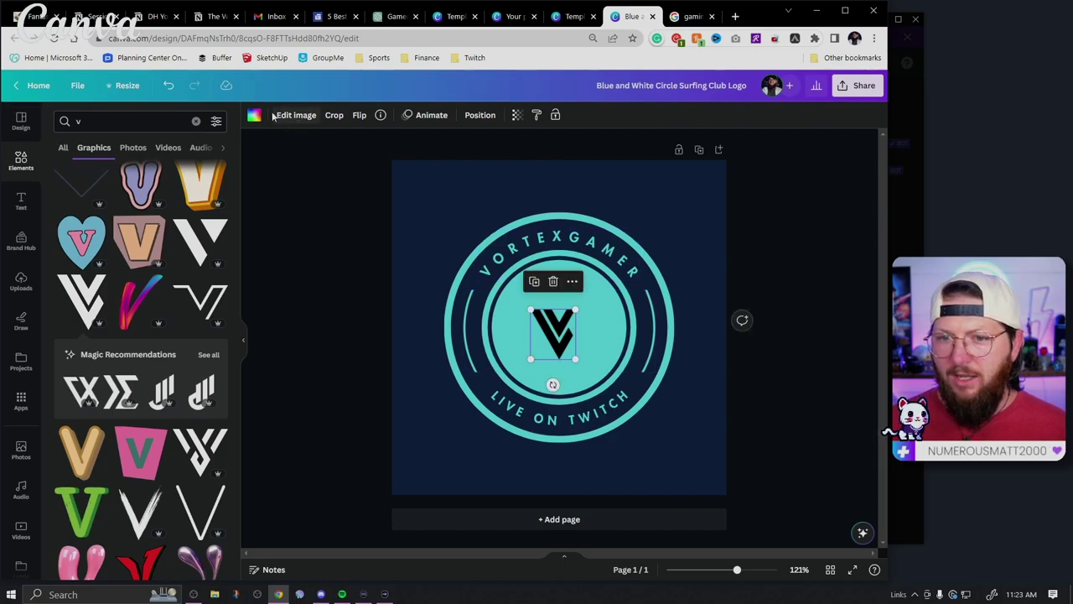
Step: Colour the V graphic navy and enlarge it to fill the teal circle
{"action": "left_click", "coordinate": [255, 115]}
{"action": "left_click", "coordinate": [126, 184]}
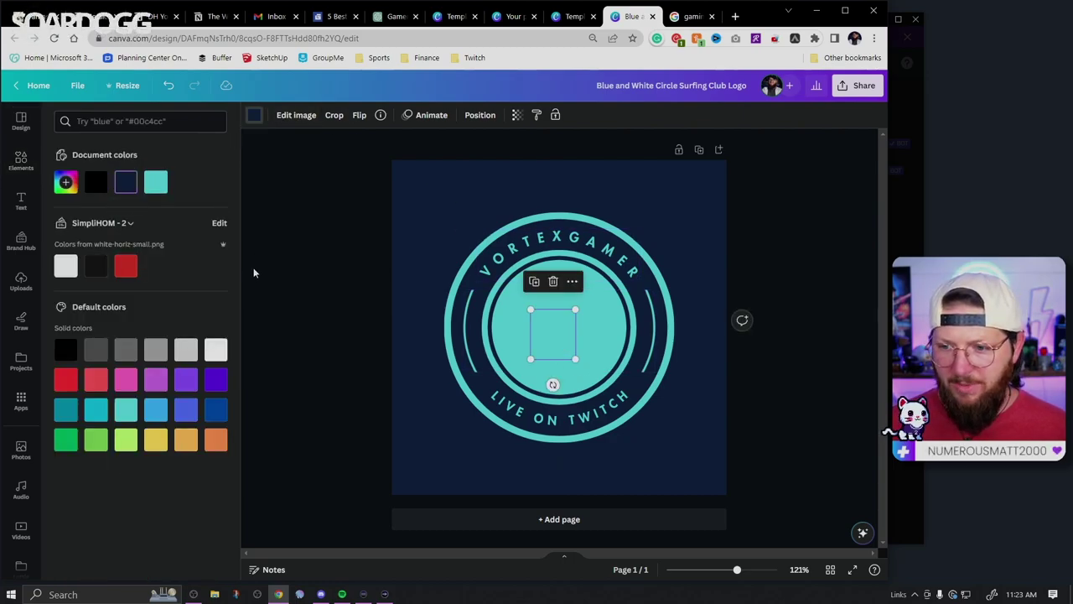
{"action": "left_click", "coordinate": [254, 270]}
{"action": "left_click", "coordinate": [569, 332]}
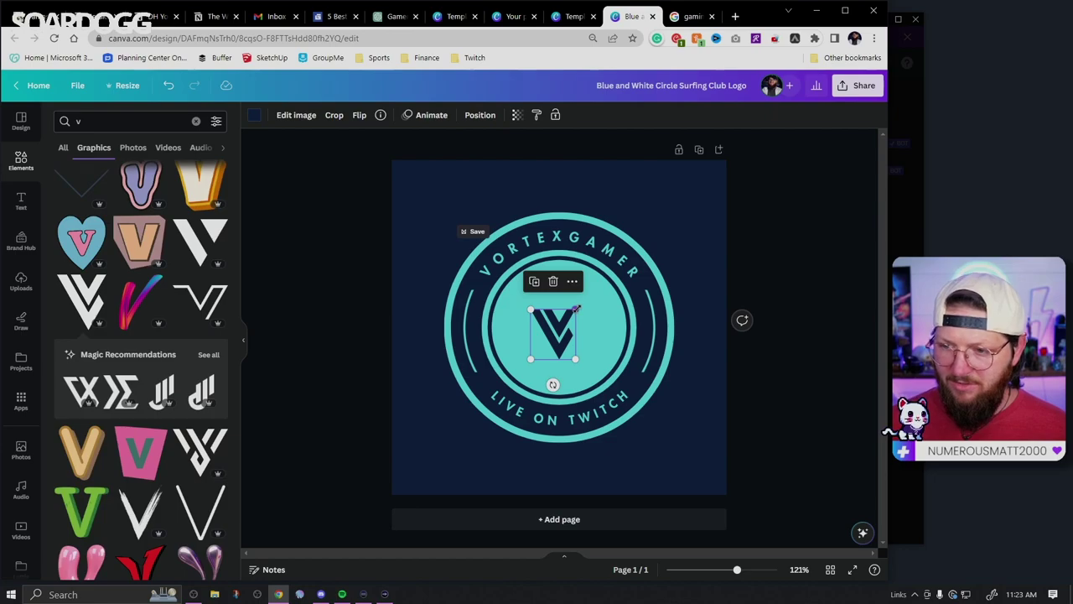
{"action": "left_click_drag", "start_coordinate": [575, 310], "coordinate": [602, 295]}
{"action": "left_click", "coordinate": [805, 248]}
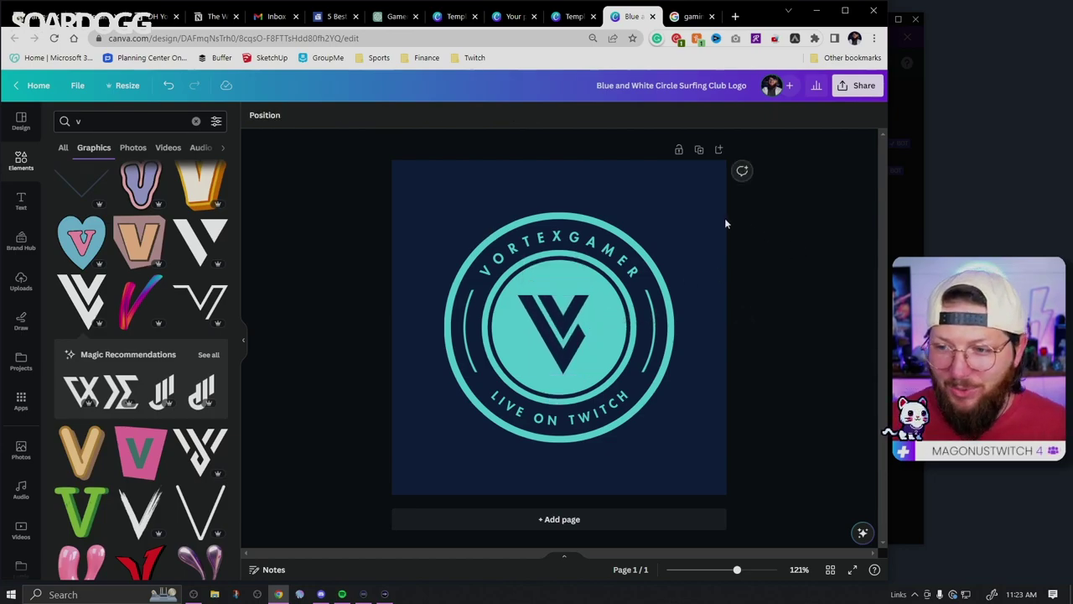
{"action": "left_click", "coordinate": [572, 243]}
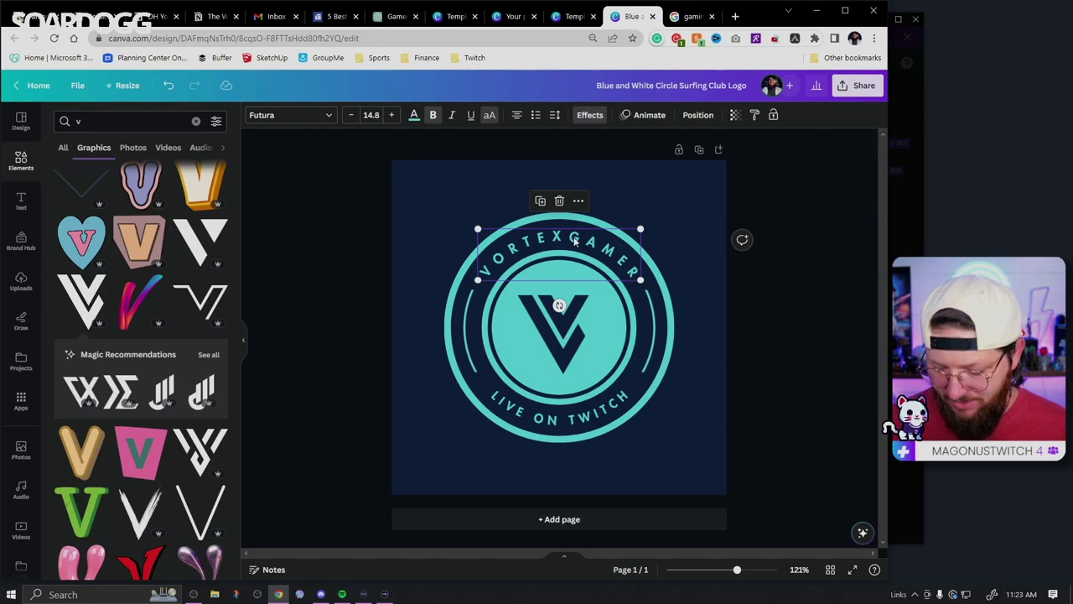
Step: Replace the centre V with a navy WV graphic
{"action": "left_click", "coordinate": [794, 216]}
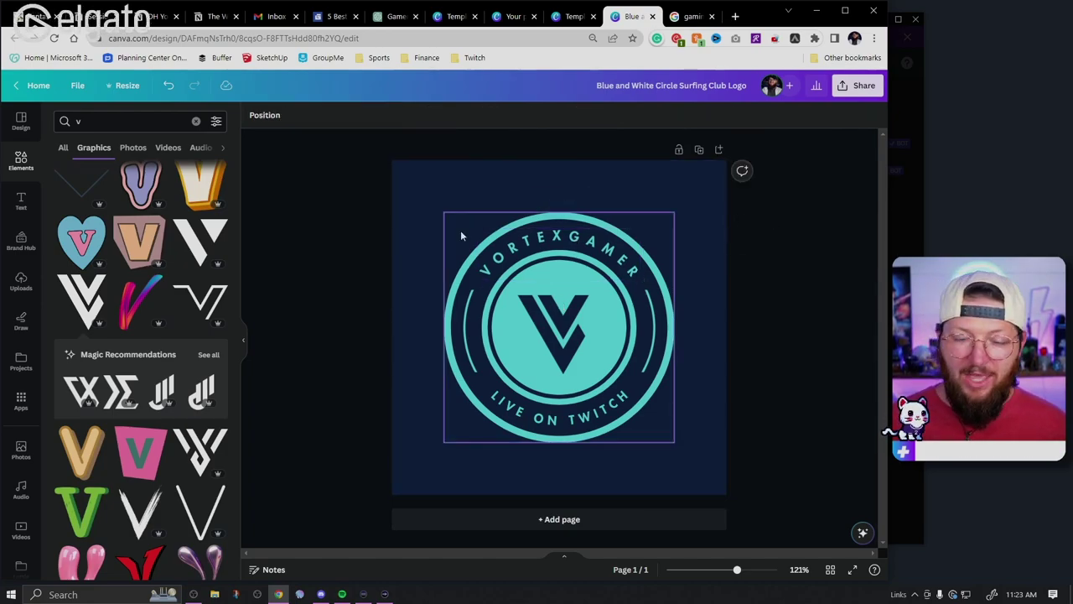
{"action": "scroll", "coordinate": [164, 369], "scroll_direction": "down", "scroll_amount": 3}
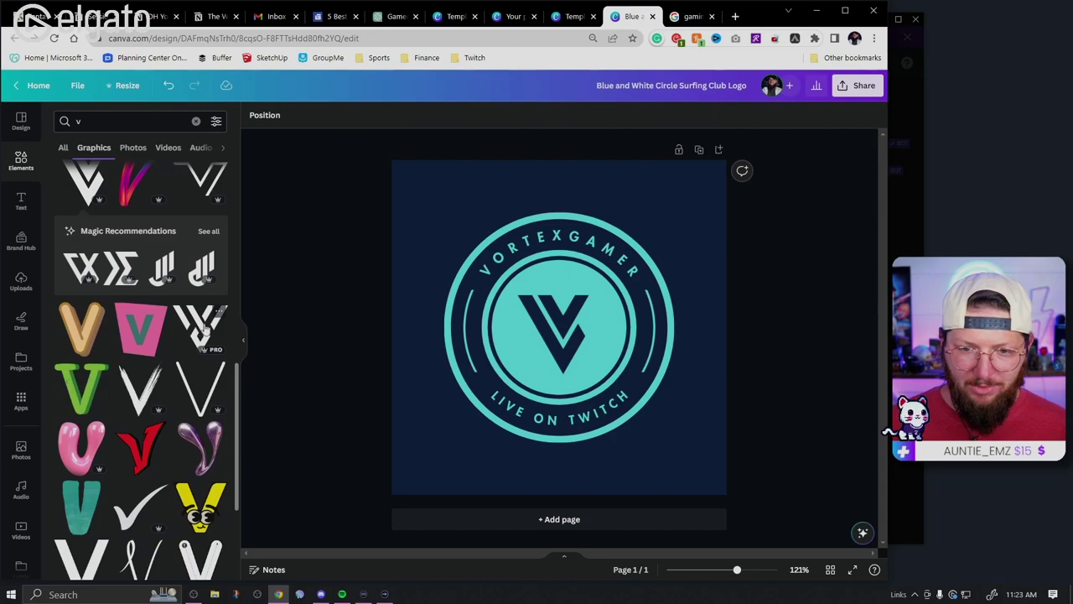
{"action": "left_click_drag", "start_coordinate": [216, 331], "coordinate": [586, 318]}
{"action": "left_click", "coordinate": [254, 115]}
{"action": "left_click", "coordinate": [126, 182]}
{"action": "left_click", "coordinate": [279, 236]}
{"action": "left_click", "coordinate": [307, 283]}
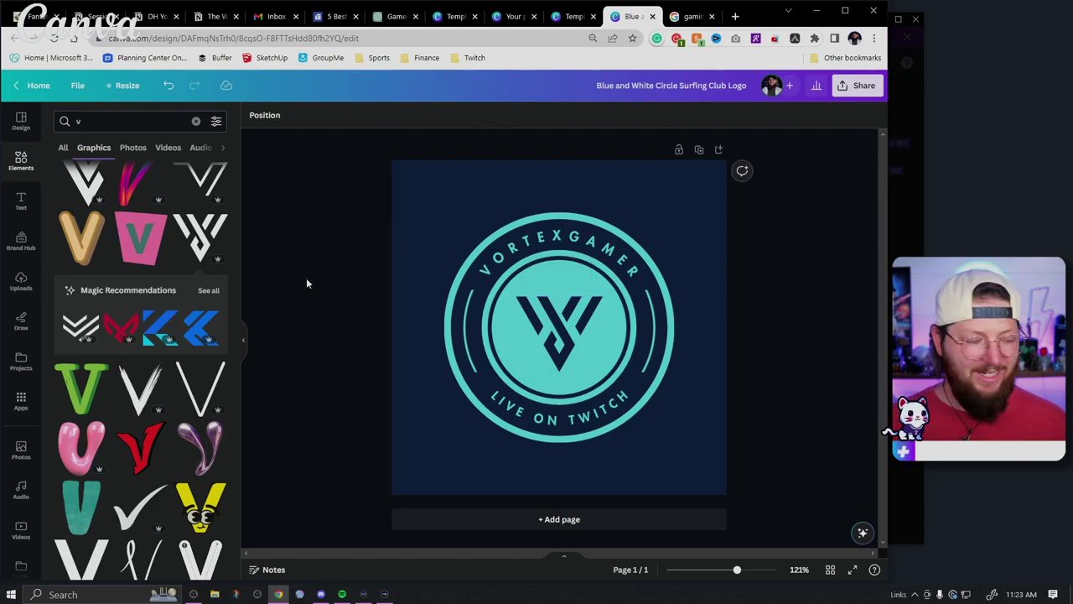
Step: Duplicate the page and delete the W graphic from the copy
{"action": "scroll", "coordinate": [185, 369], "scroll_direction": "down", "scroll_amount": 10}
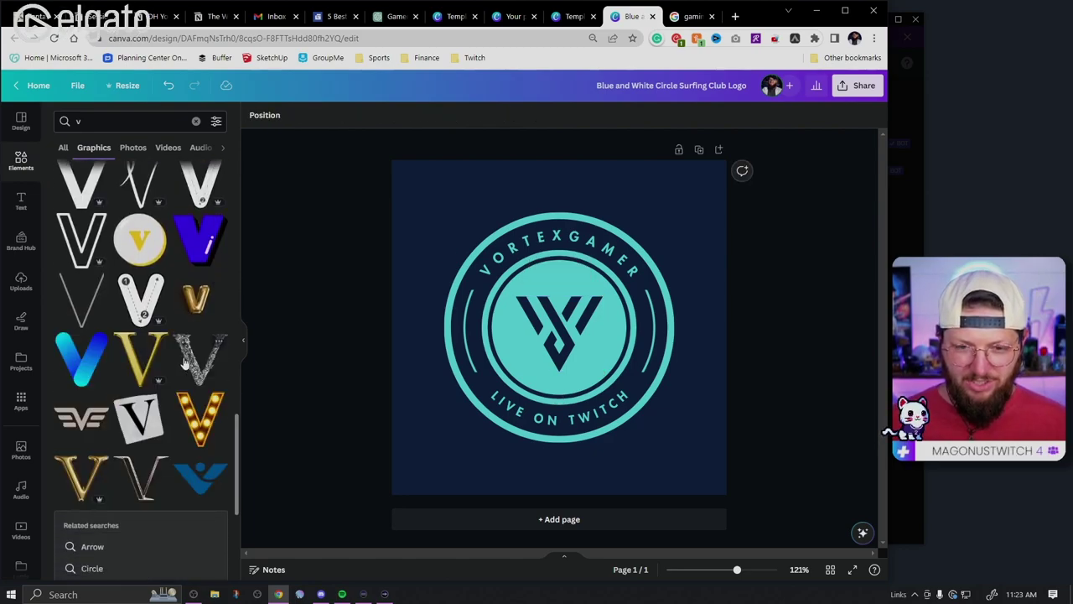
{"action": "scroll", "coordinate": [185, 363], "scroll_direction": "down", "scroll_amount": 1}
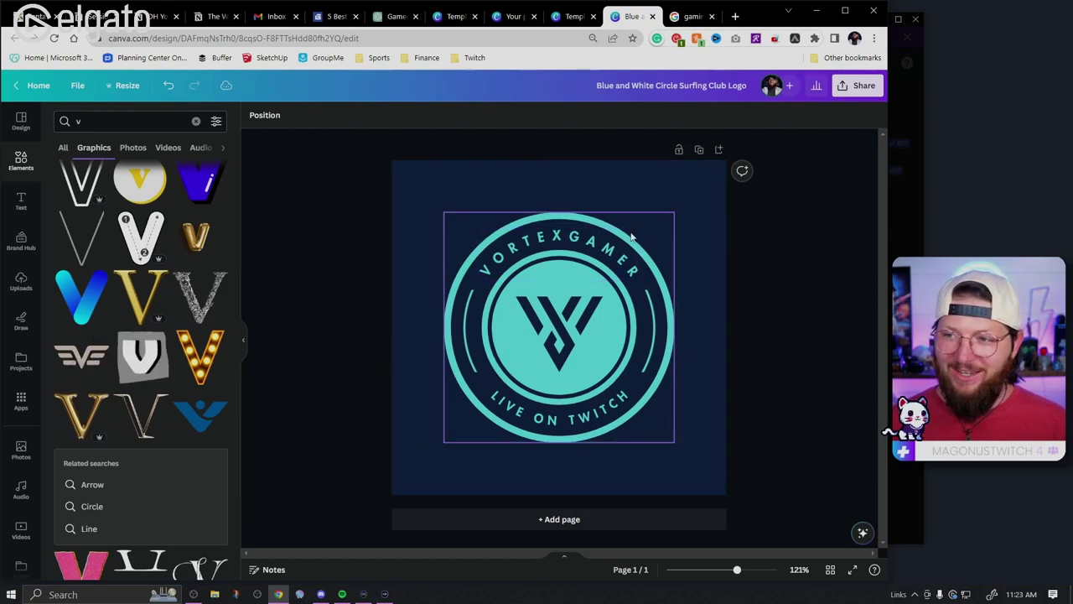
{"action": "left_click", "coordinate": [701, 151]}
{"action": "left_click", "coordinate": [557, 328]}
{"action": "key", "text": "Delete"}
Step: Add a winged V to the copy's circle, shrink it and colour it dark navy
{"action": "left_click", "coordinate": [81, 357]}
{"action": "left_click_drag", "start_coordinate": [627, 300], "coordinate": [611, 310]}
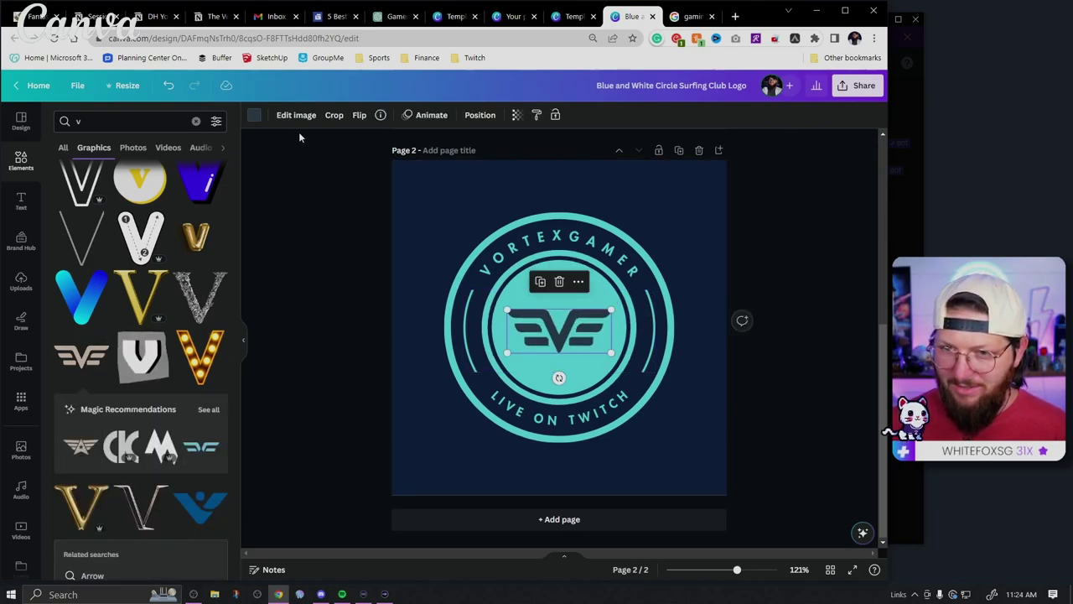
{"action": "left_click", "coordinate": [254, 115]}
{"action": "left_click", "coordinate": [126, 182]}
{"action": "left_click", "coordinate": [287, 248]}
{"action": "left_click", "coordinate": [287, 267]}
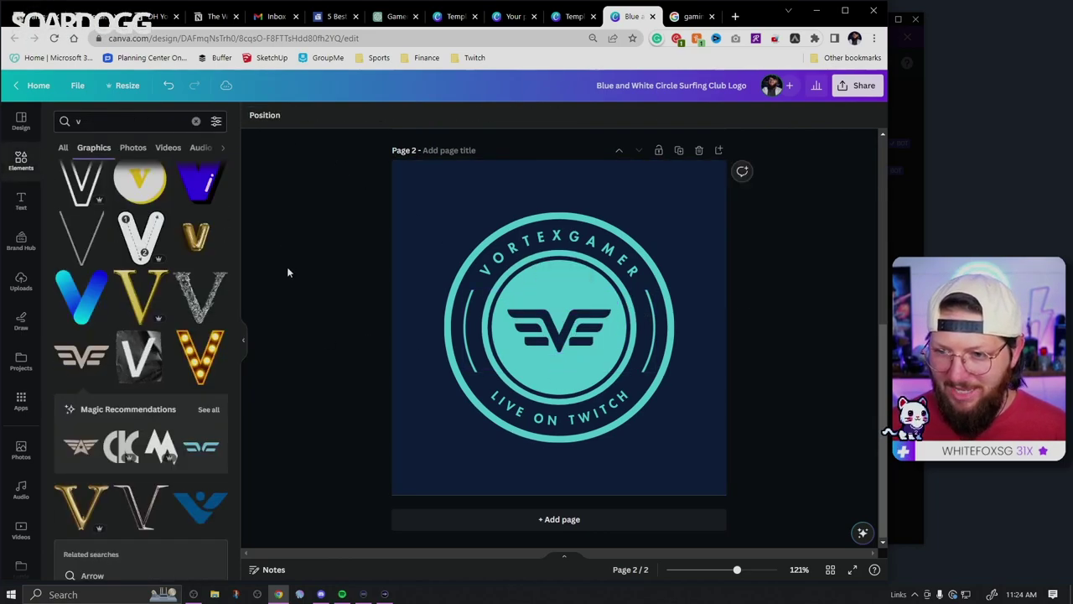
{"action": "left_click", "coordinate": [560, 328]}
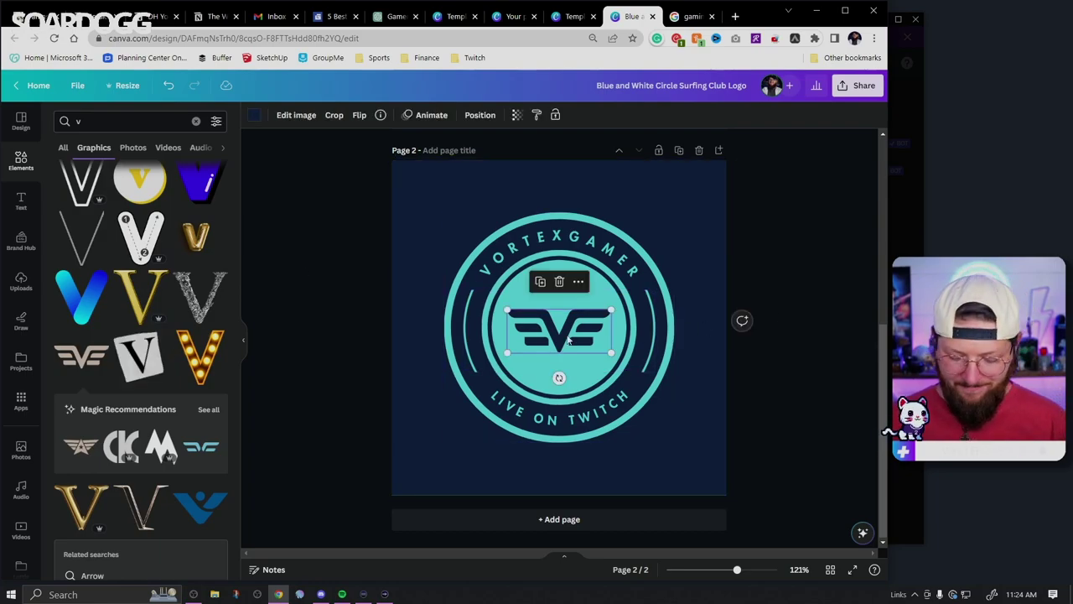
{"action": "left_click", "coordinate": [821, 316]}
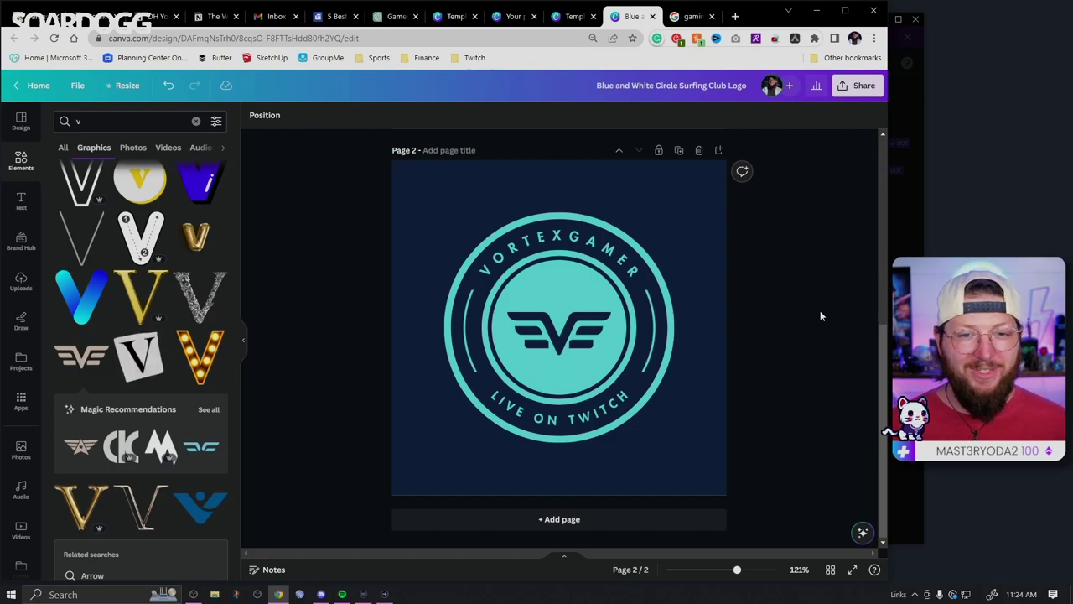
Step: Add a blank third page and search logo templates for 'badge'
{"action": "left_click", "coordinate": [570, 520]}
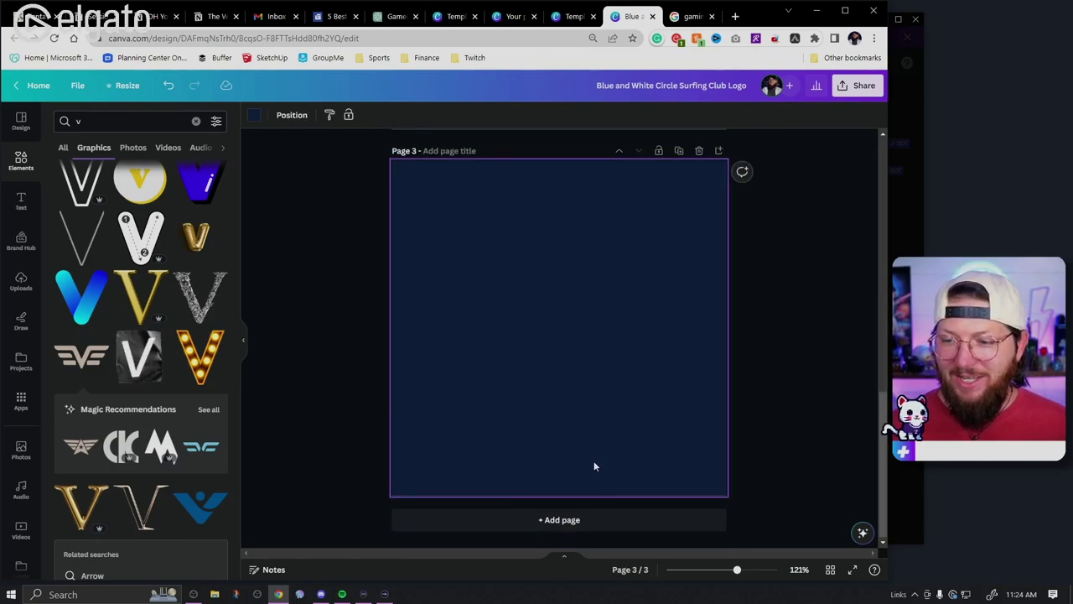
{"action": "left_click", "coordinate": [20, 122]}
{"action": "left_click", "coordinate": [104, 119]}
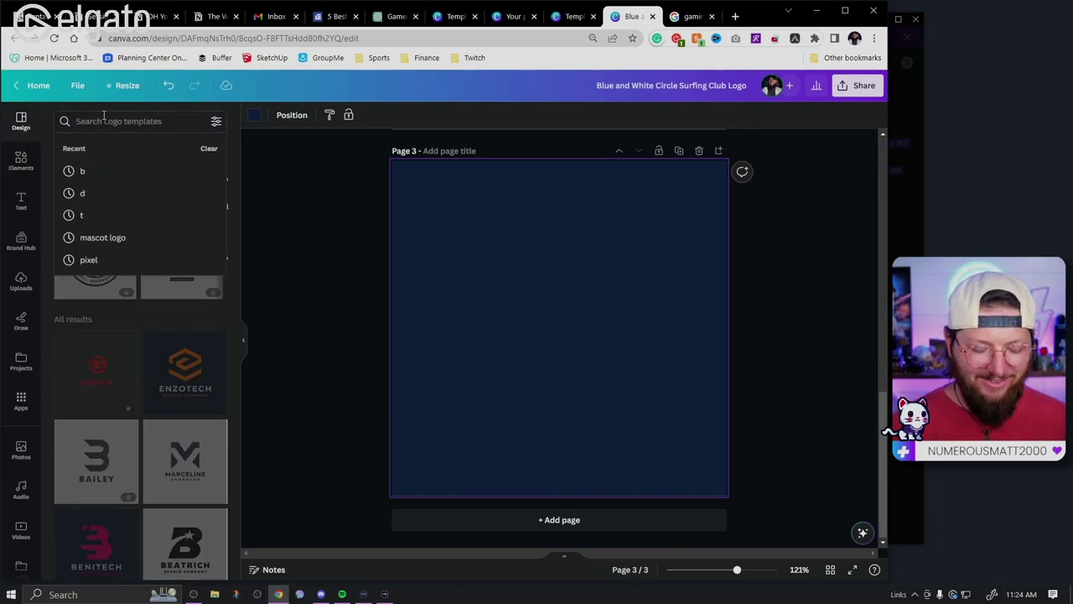
{"action": "type", "text": "badge"}
{"action": "key", "text": "Return"}
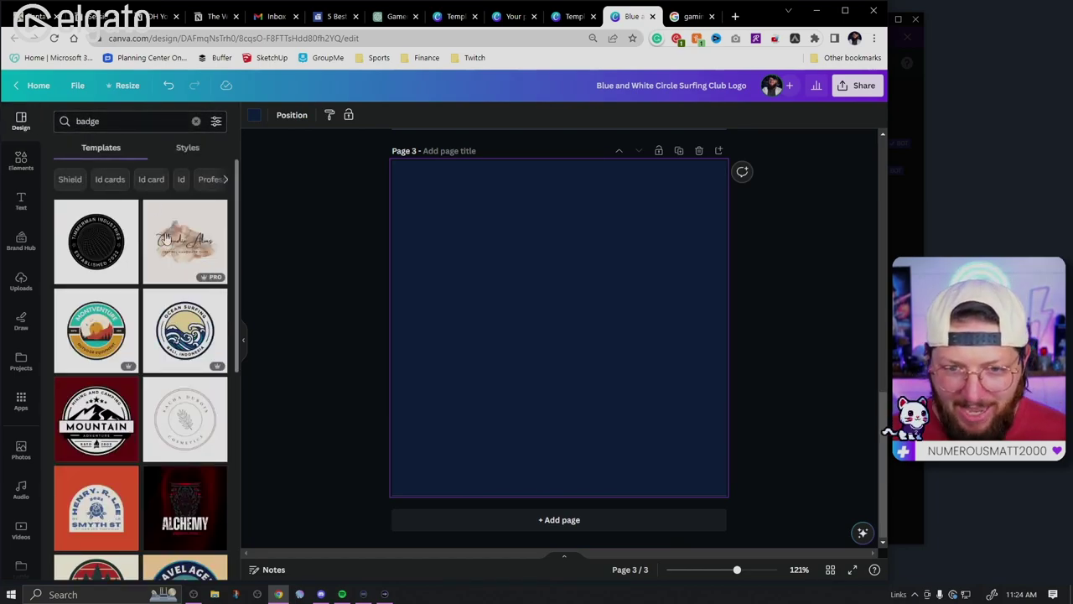
Step: Scroll through the badge results and change the search to 'game'
{"action": "scroll", "coordinate": [178, 369], "scroll_direction": "down", "scroll_amount": 3}
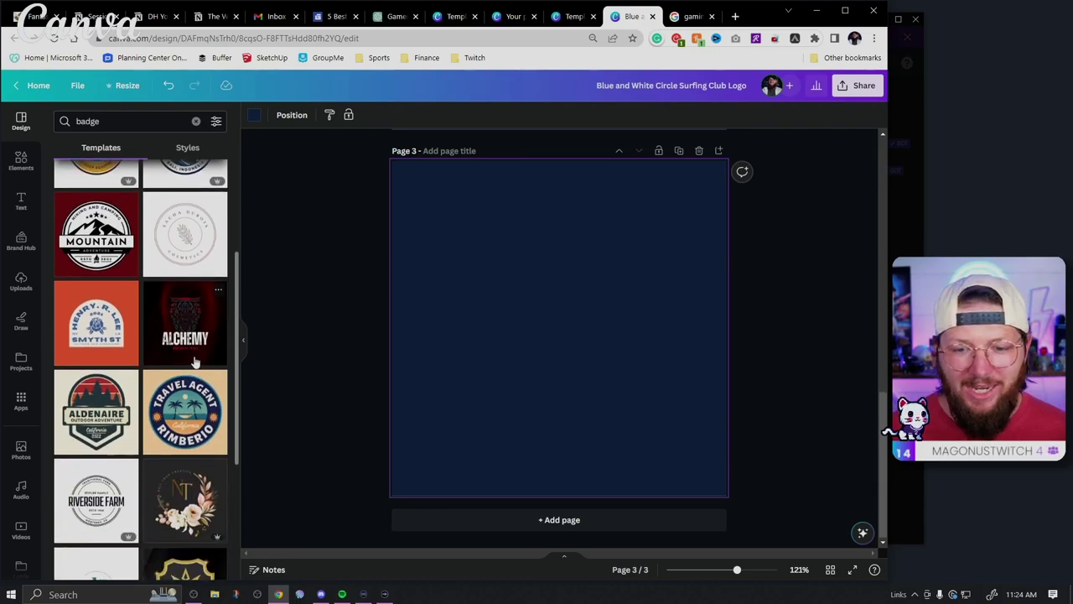
{"action": "scroll", "coordinate": [172, 386], "scroll_direction": "down", "scroll_amount": 3}
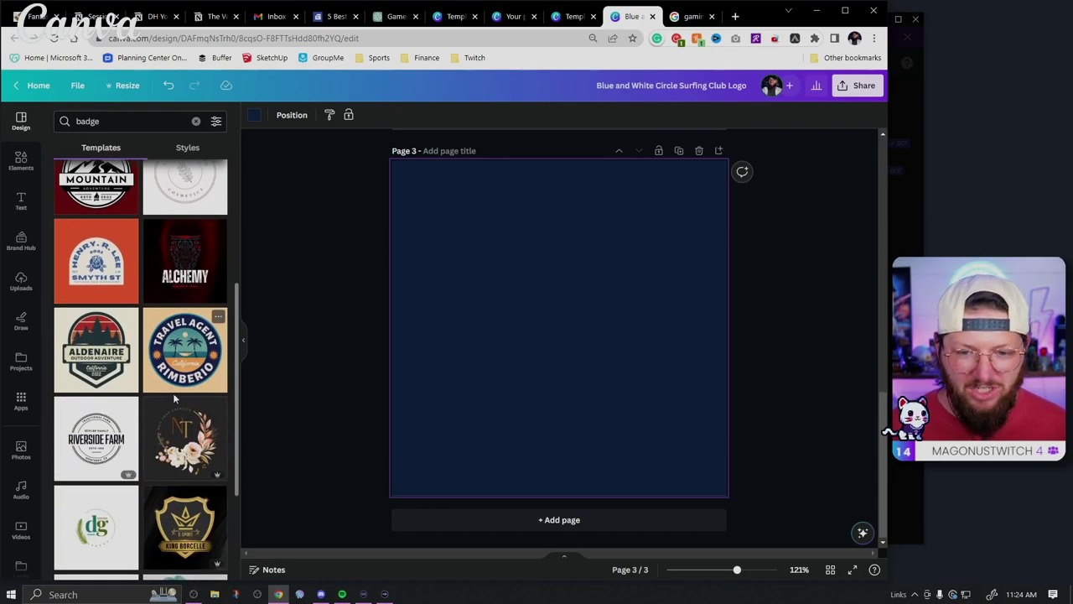
{"action": "scroll", "coordinate": [178, 394], "scroll_direction": "down", "scroll_amount": 4}
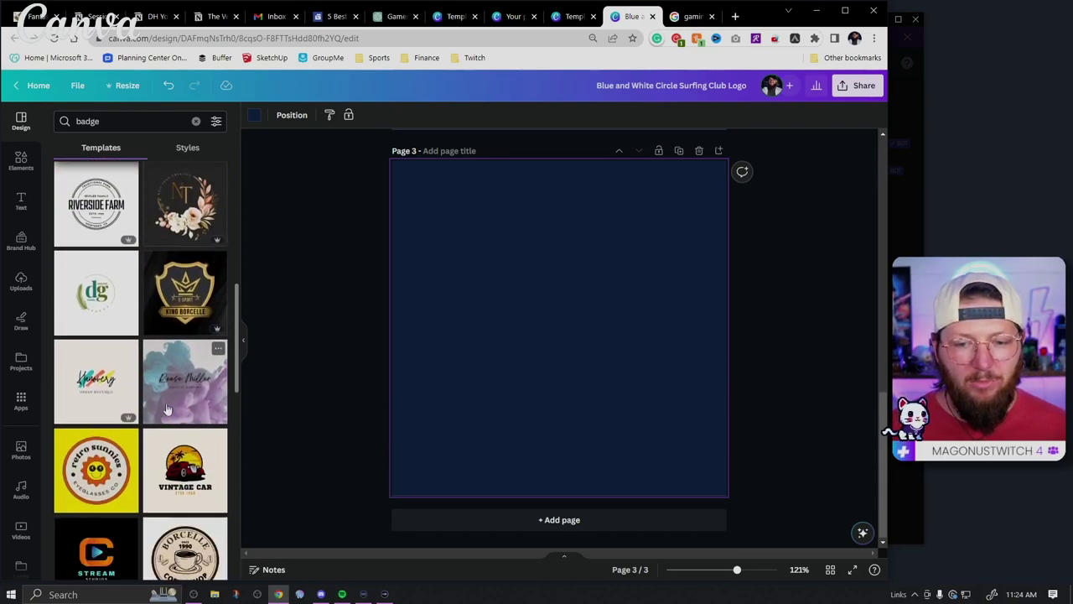
{"action": "left_click", "coordinate": [74, 121]}
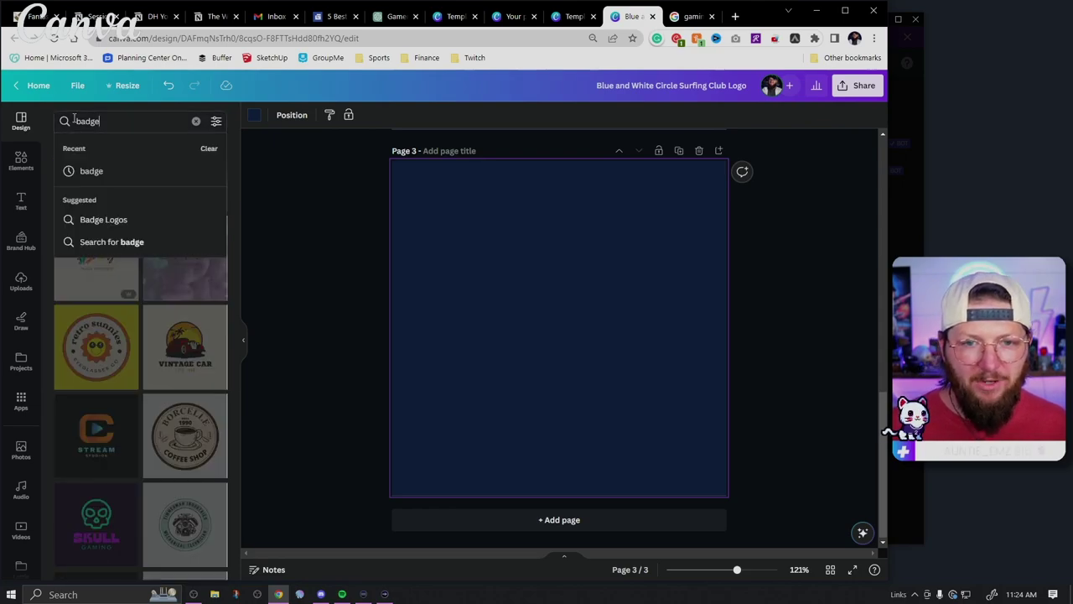
{"action": "type", "text": "game"}
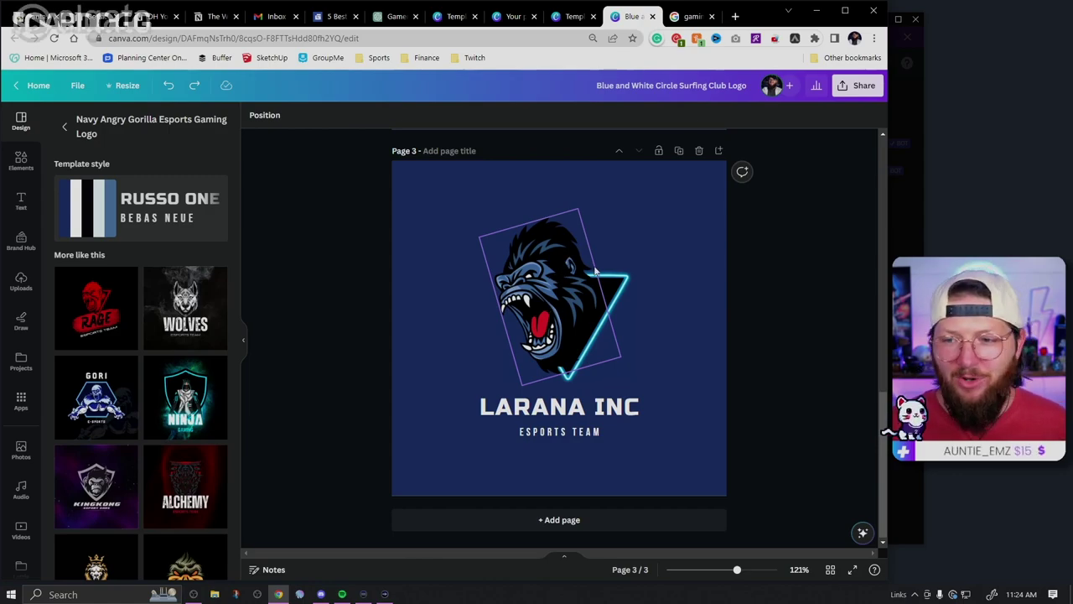
Step: Retitle the gorilla template VORTEXGAMER and delete its ESPORTS TEAM subtitle line
{"action": "double_click", "coordinate": [574, 408]}
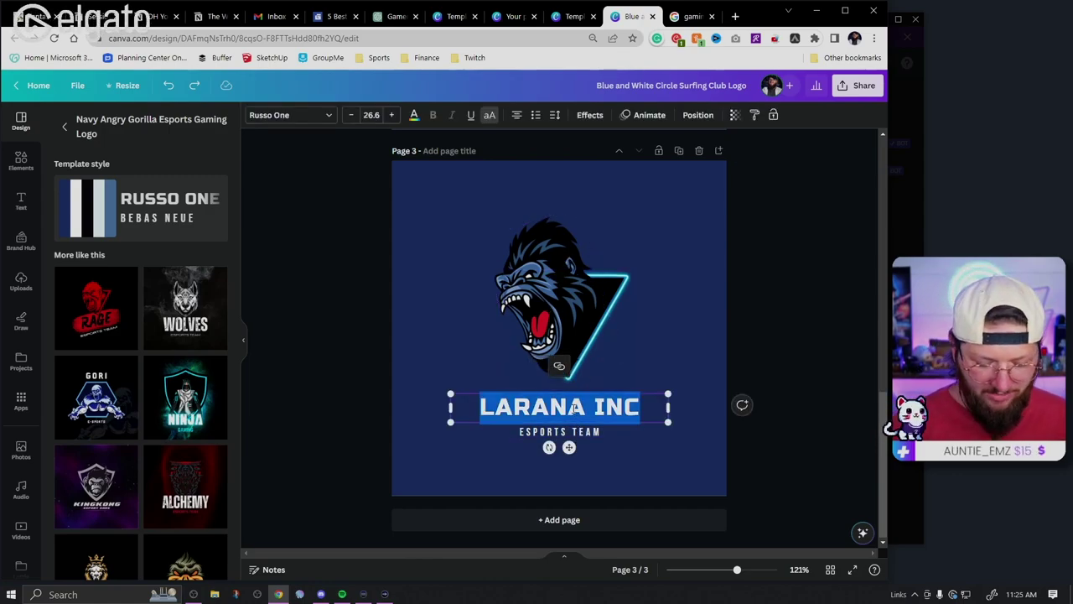
{"action": "type", "text": "VORTEXGAMER"}
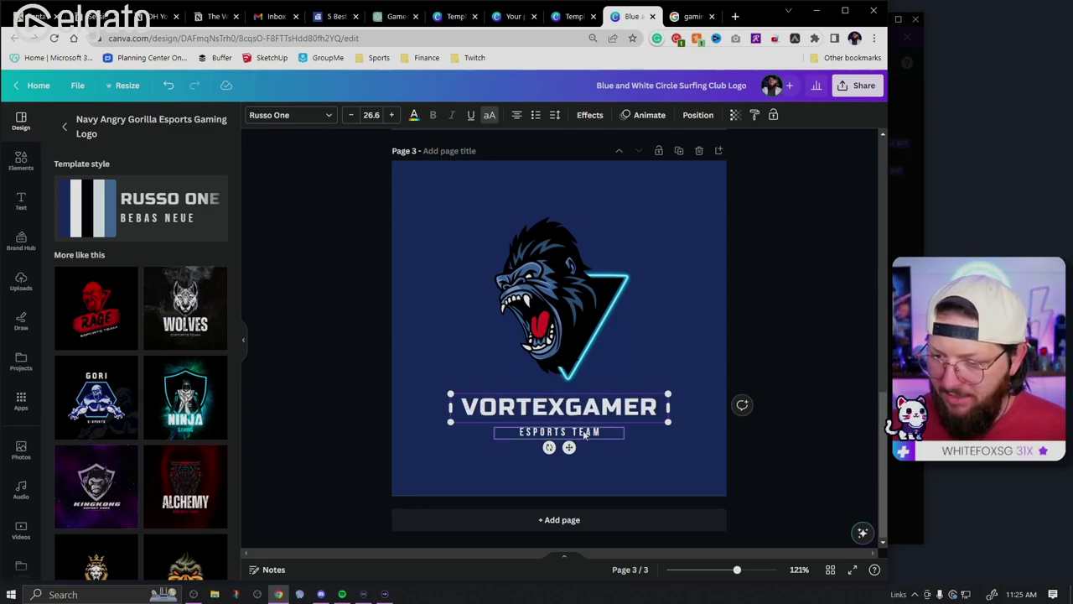
{"action": "double_click", "coordinate": [585, 433]}
{"action": "type", "text": "LIVE ON TWITCH"}
{"action": "left_click", "coordinate": [776, 388]}
{"action": "left_click", "coordinate": [560, 432]}
{"action": "key", "text": "Delete"}
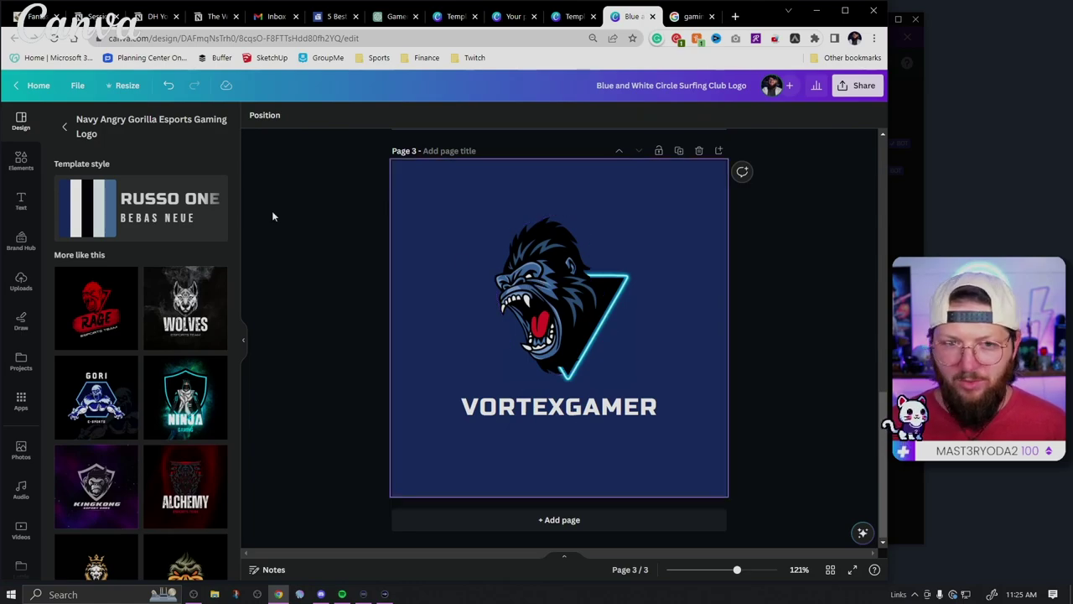
{"action": "left_click", "coordinate": [21, 159]}
Step: Add the black tornado graphic from an Elements search for 'tornado' and move it up
{"action": "left_click", "coordinate": [116, 121]}
{"action": "type", "text": "or"}
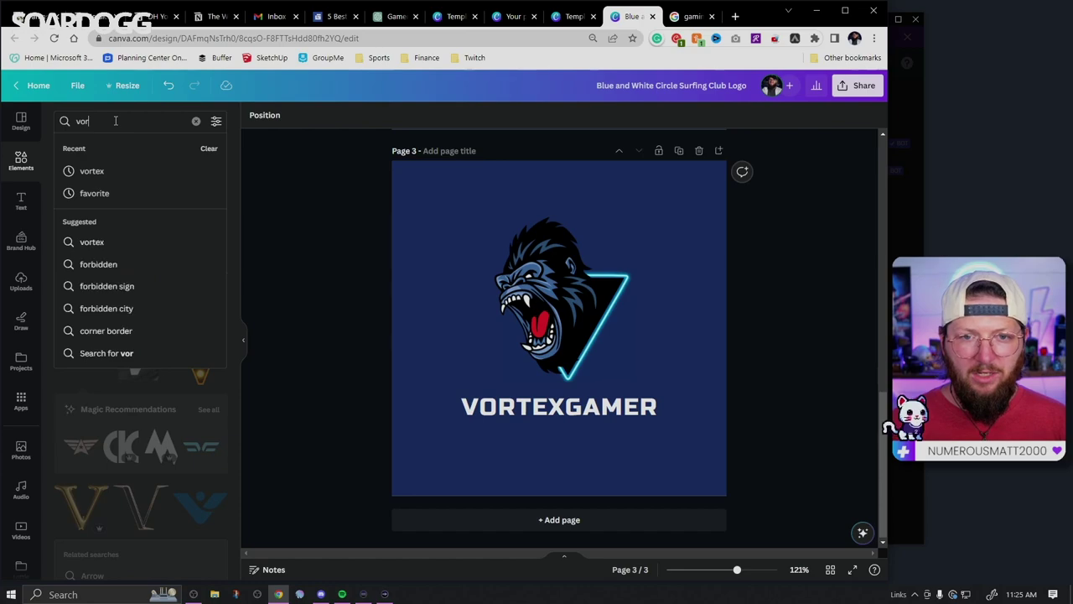
{"action": "key", "text": "BackSpace"}
{"action": "key", "text": "BackSpace"}
{"action": "key", "text": "BackSpace"}
{"action": "type", "text": "tornado"}
{"action": "key", "text": "Return"}
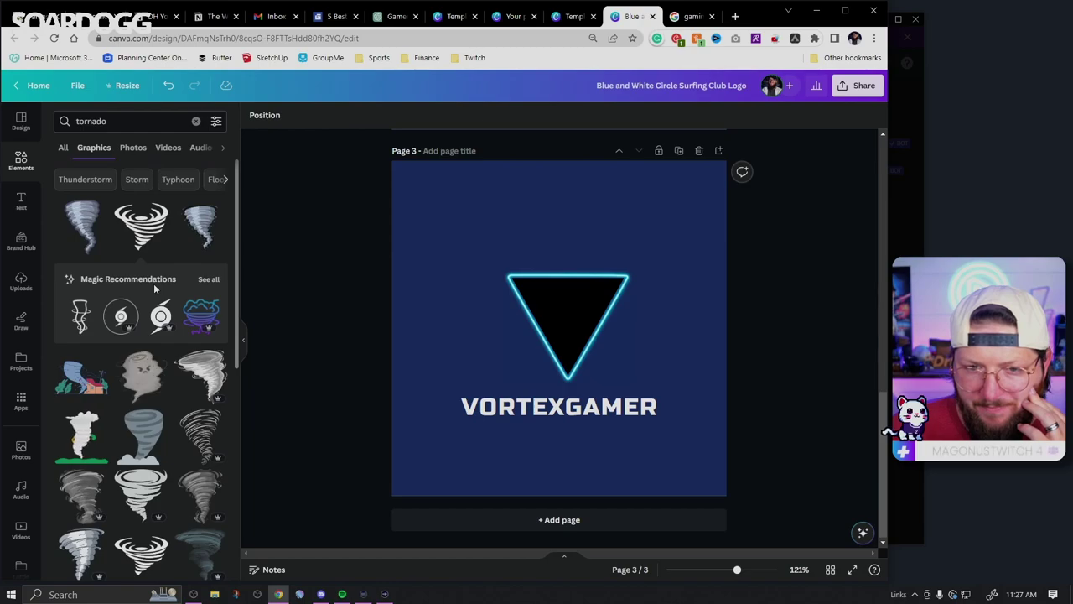
{"action": "left_click", "coordinate": [141, 225]}
{"action": "mouse_move", "coordinate": [579, 328]}
{"action": "left_mouse_down"}
{"action": "mouse_move", "coordinate": [512, 304]}
{"action": "mouse_move", "coordinate": [568, 308]}
{"action": "left_mouse_up"}
Step: Rotate the neon triangle upright, then reposition, enlarge and crop the tornado's lower tail
{"action": "left_click_drag", "start_coordinate": [570, 379], "coordinate": [537, 384]}
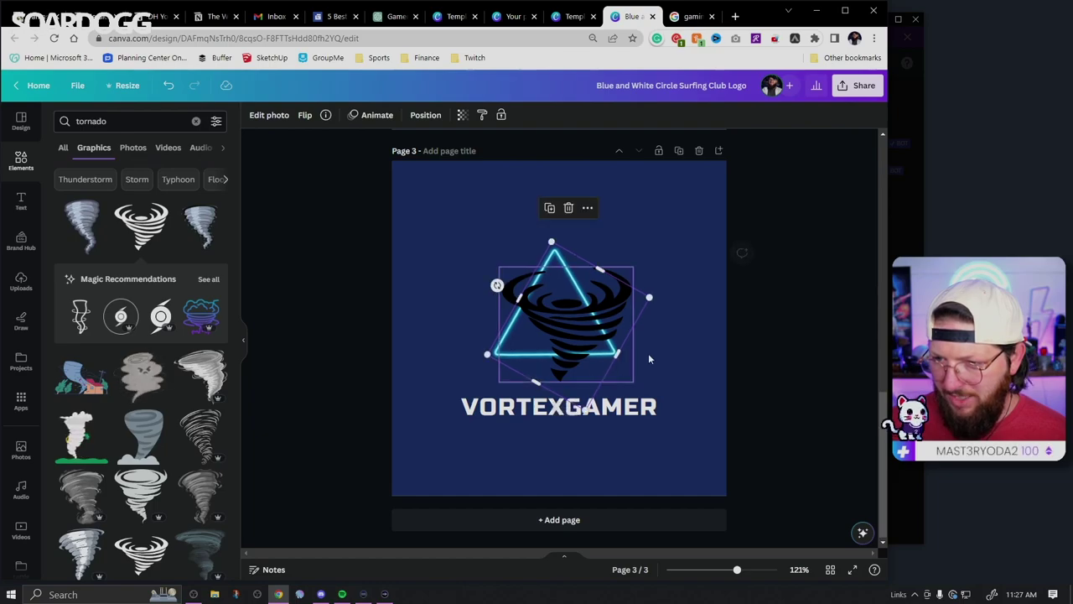
{"action": "left_click_drag", "start_coordinate": [607, 356], "coordinate": [615, 362]}
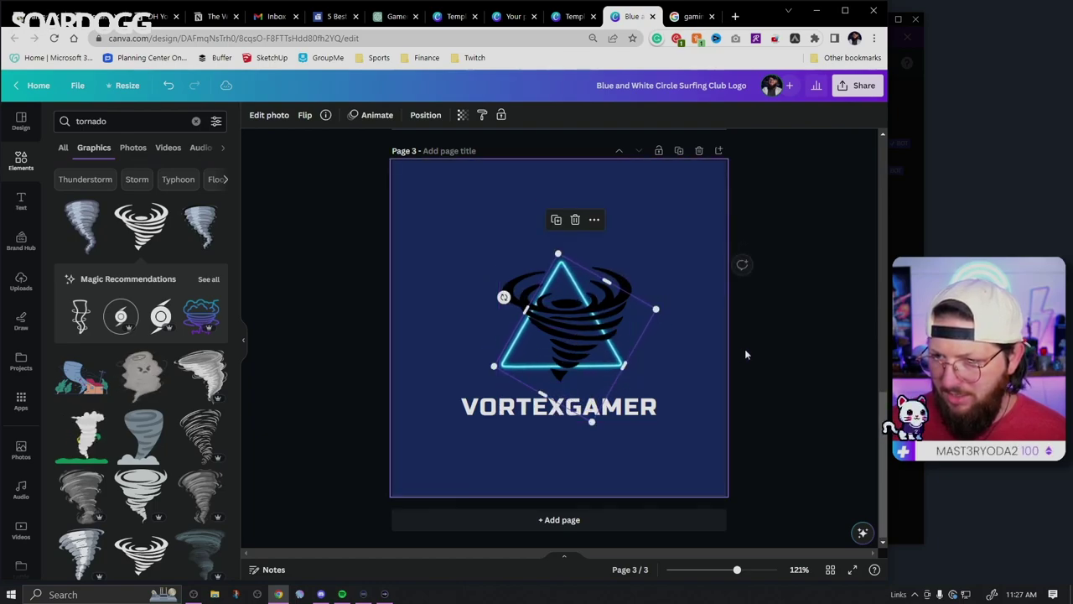
{"action": "left_click", "coordinate": [587, 321]}
{"action": "mouse_move", "coordinate": [584, 322]}
{"action": "left_mouse_down"}
{"action": "mouse_move", "coordinate": [574, 325]}
{"action": "mouse_move", "coordinate": [575, 305]}
{"action": "left_mouse_up"}
{"action": "left_click_drag", "start_coordinate": [628, 357], "coordinate": [651, 388]}
{"action": "left_click_drag", "start_coordinate": [576, 314], "coordinate": [565, 322]}
{"action": "left_click", "coordinate": [334, 115]}
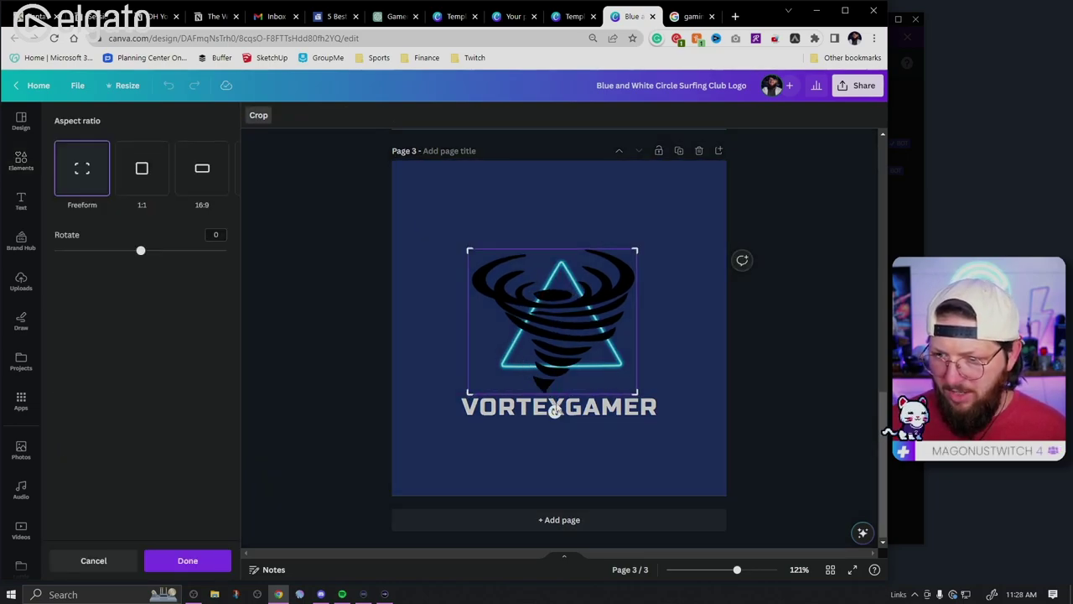
{"action": "left_click_drag", "start_coordinate": [635, 392], "coordinate": [640, 365]}
Step: Revert the tornado to white and re-crop it to show its full tail
{"action": "left_click", "coordinate": [792, 361]}
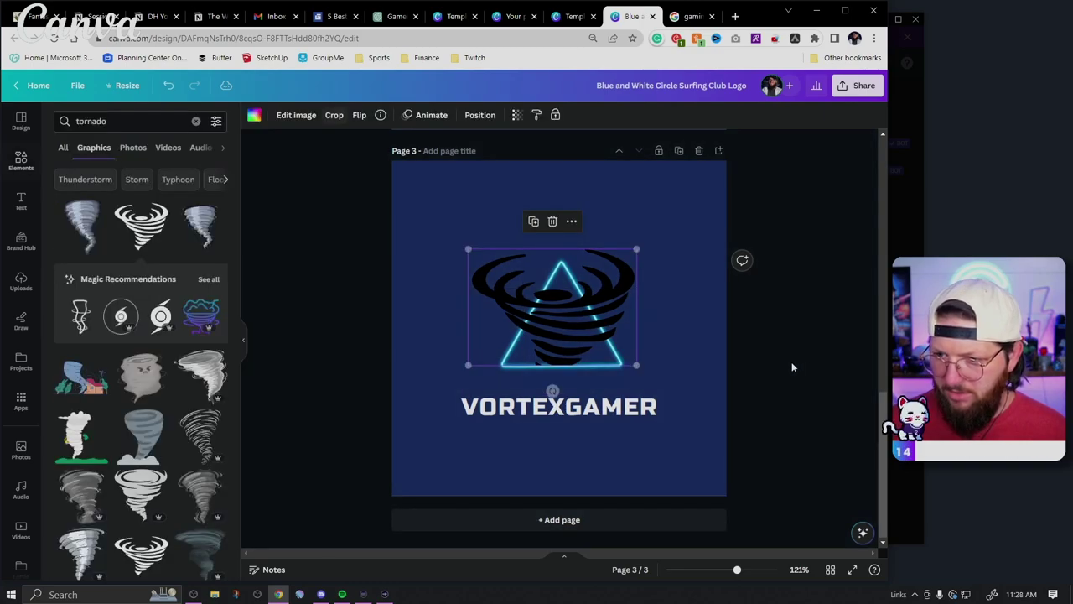
{"action": "left_click", "coordinate": [807, 361]}
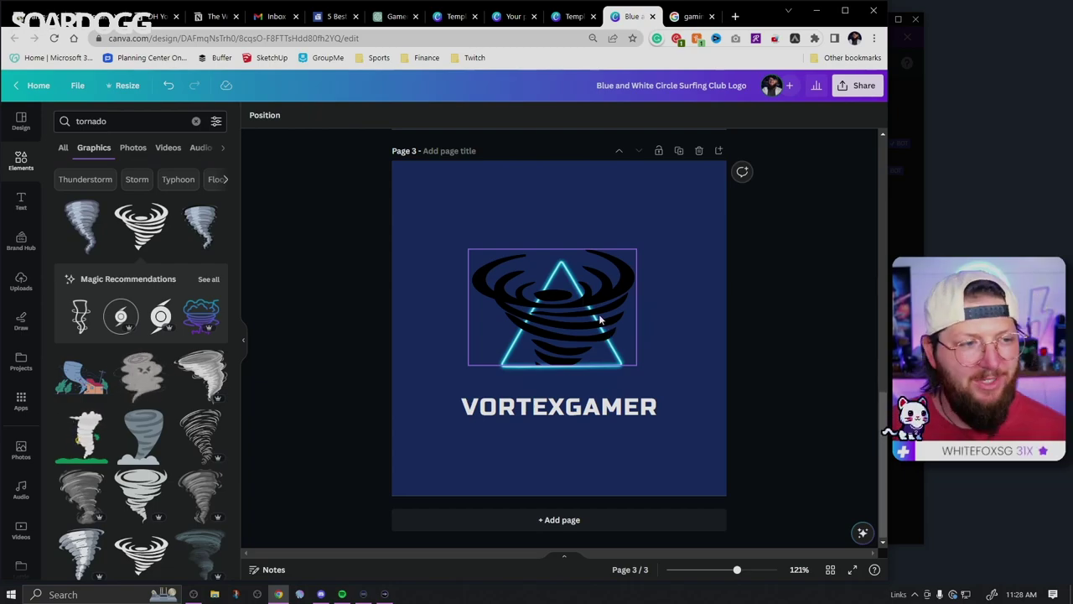
{"action": "key", "text": "ctrl+z"}
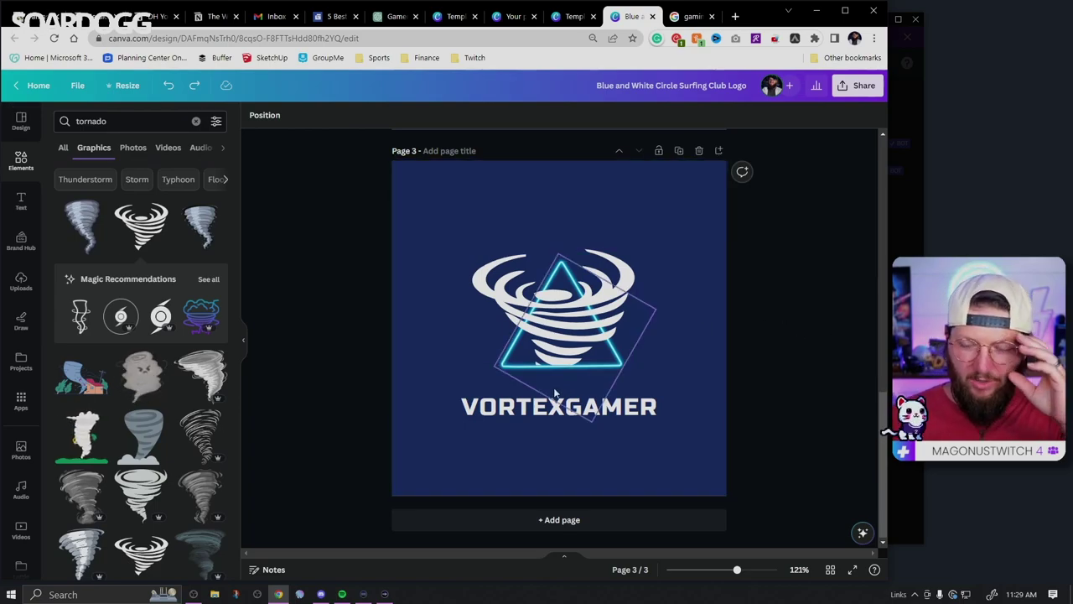
{"action": "left_click", "coordinate": [558, 336]}
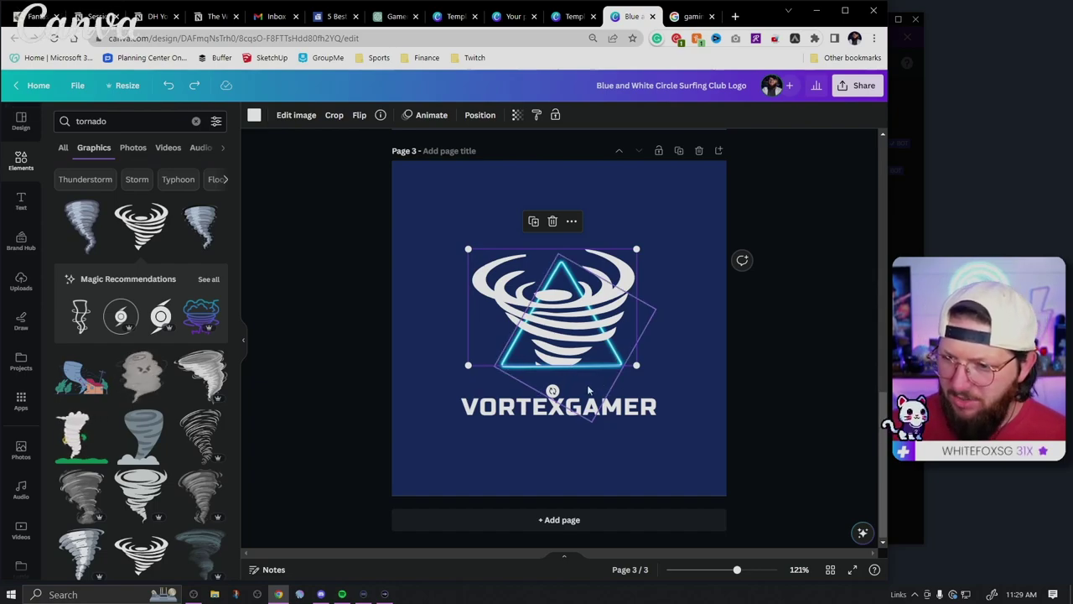
{"action": "left_click", "coordinate": [335, 116]}
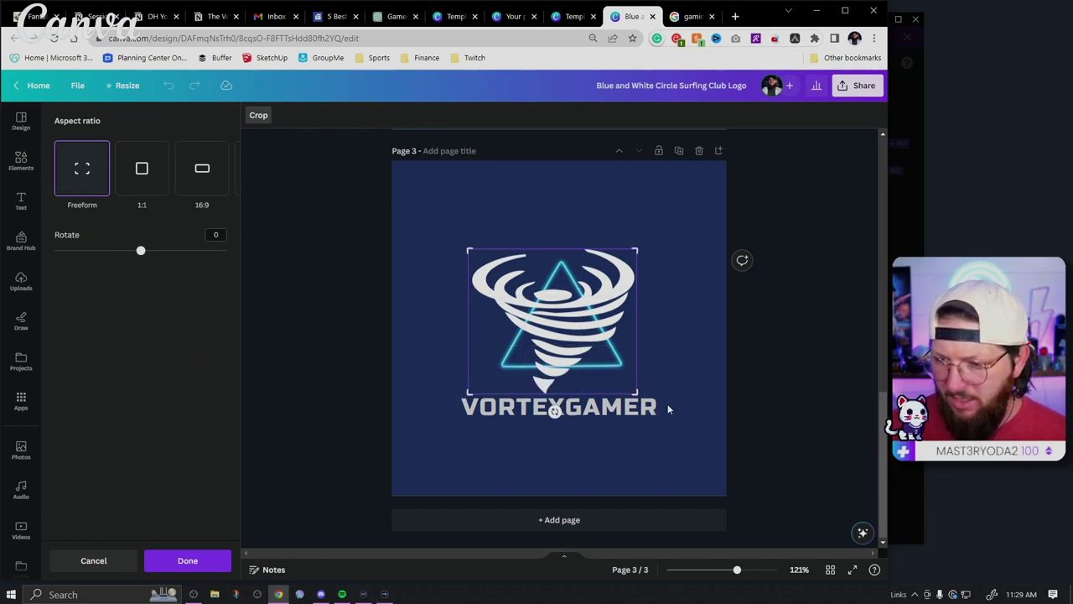
{"action": "left_click", "coordinate": [815, 380]}
{"action": "left_click", "coordinate": [625, 370]}
Step: Bring the neon triangle in front of the tornado on page 3
{"action": "left_click", "coordinate": [623, 369]}
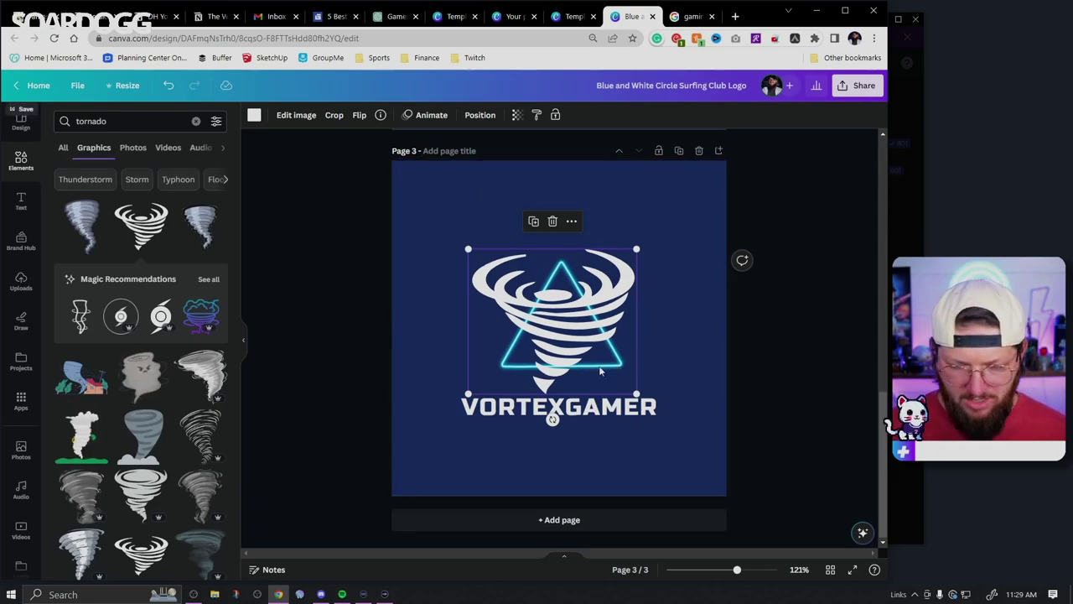
{"action": "left_click", "coordinate": [600, 370]}
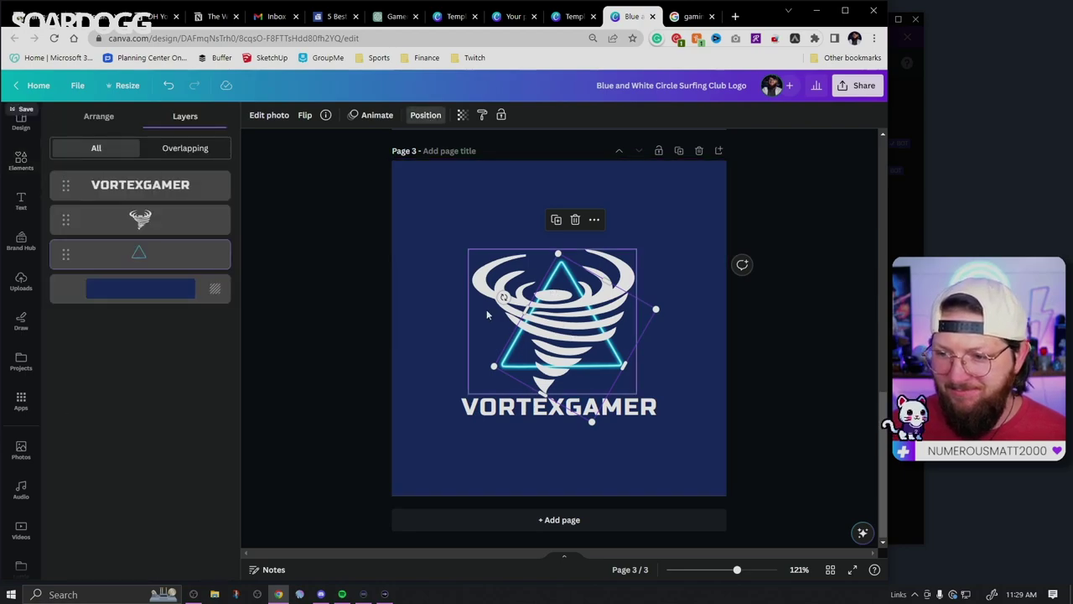
{"action": "mouse_move", "coordinate": [60, 255]}
{"action": "left_mouse_down"}
{"action": "mouse_move", "coordinate": [54, 195]}
{"action": "mouse_move", "coordinate": [55, 222]}
{"action": "left_mouse_up"}
{"action": "left_click", "coordinate": [771, 363]}
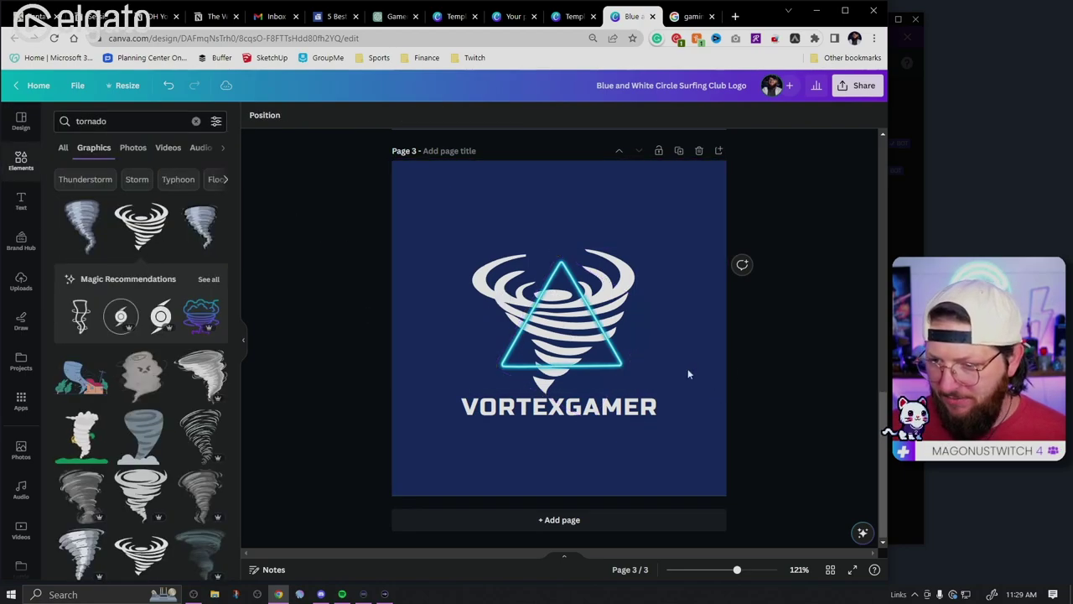
Step: Duplicate the neon triangle, shrink the original, and move the copy up over the tornado
{"action": "left_click", "coordinate": [618, 362]}
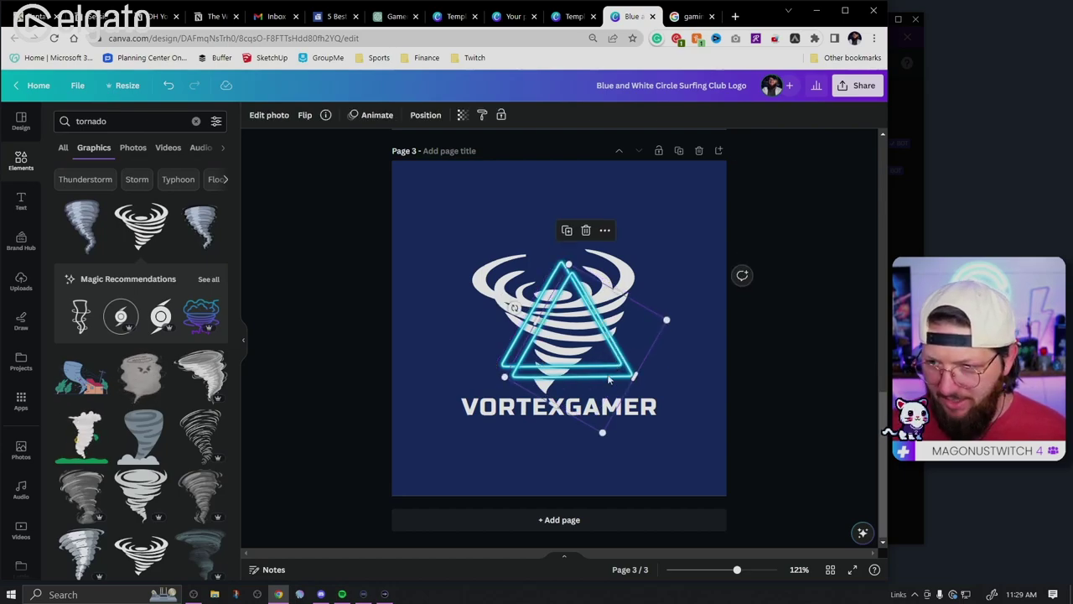
{"action": "left_click_drag", "start_coordinate": [618, 365], "coordinate": [685, 462]}
{"action": "left_click", "coordinate": [547, 371]}
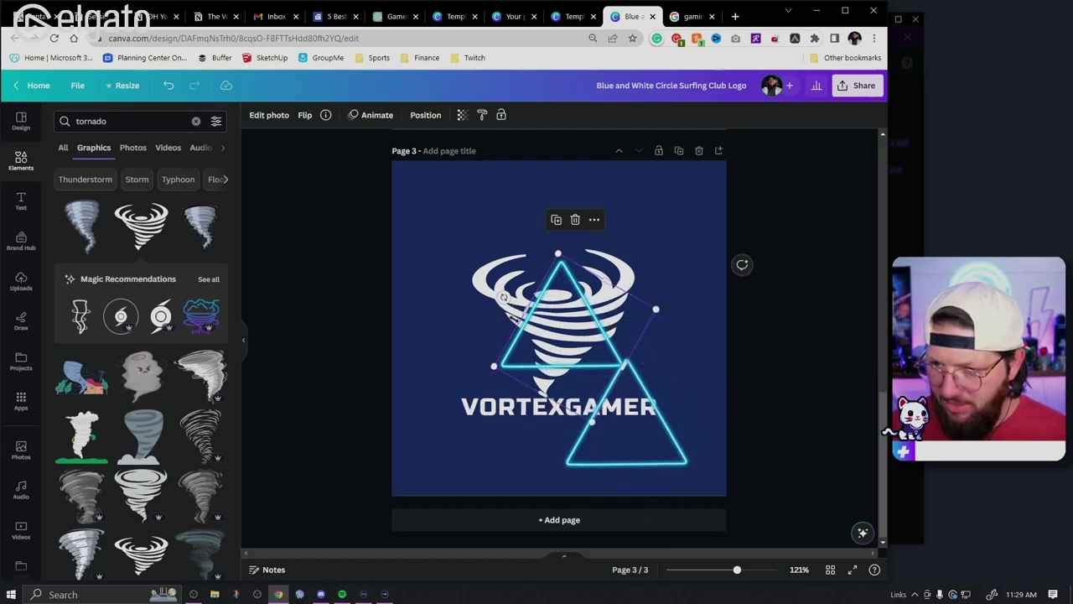
{"action": "left_click_drag", "start_coordinate": [504, 296], "coordinate": [544, 317]}
{"action": "left_click", "coordinate": [766, 383]}
{"action": "left_click_drag", "start_coordinate": [671, 434], "coordinate": [610, 338]}
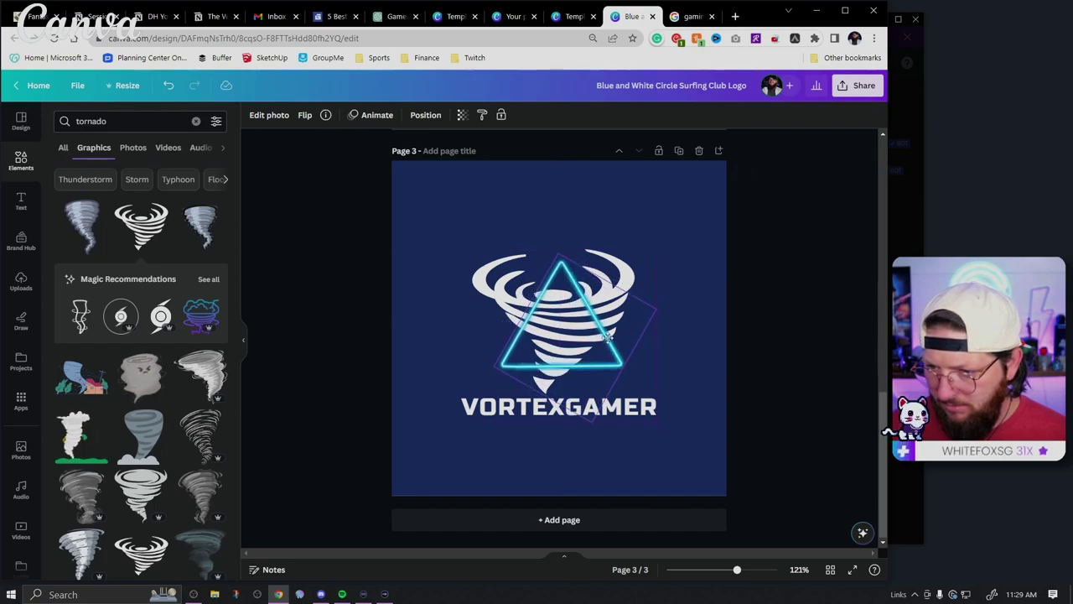
Step: Try shrinking the neon triangle, undo it, and trim the overlapping element's edge
{"action": "left_click", "coordinate": [607, 337]}
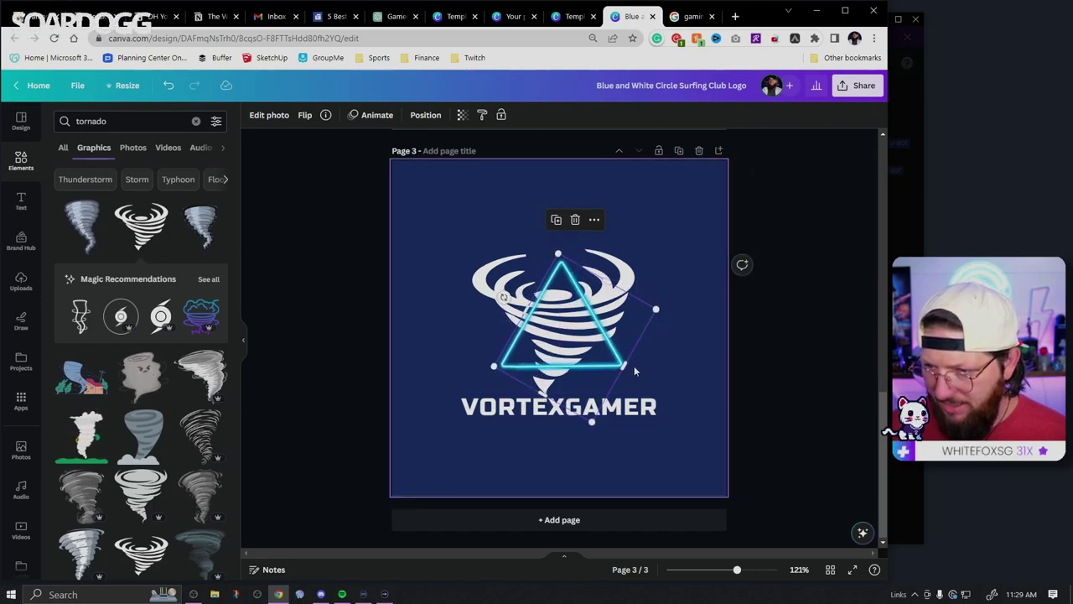
{"action": "left_click_drag", "start_coordinate": [625, 367], "coordinate": [536, 330]}
{"action": "left_click", "coordinate": [788, 345]}
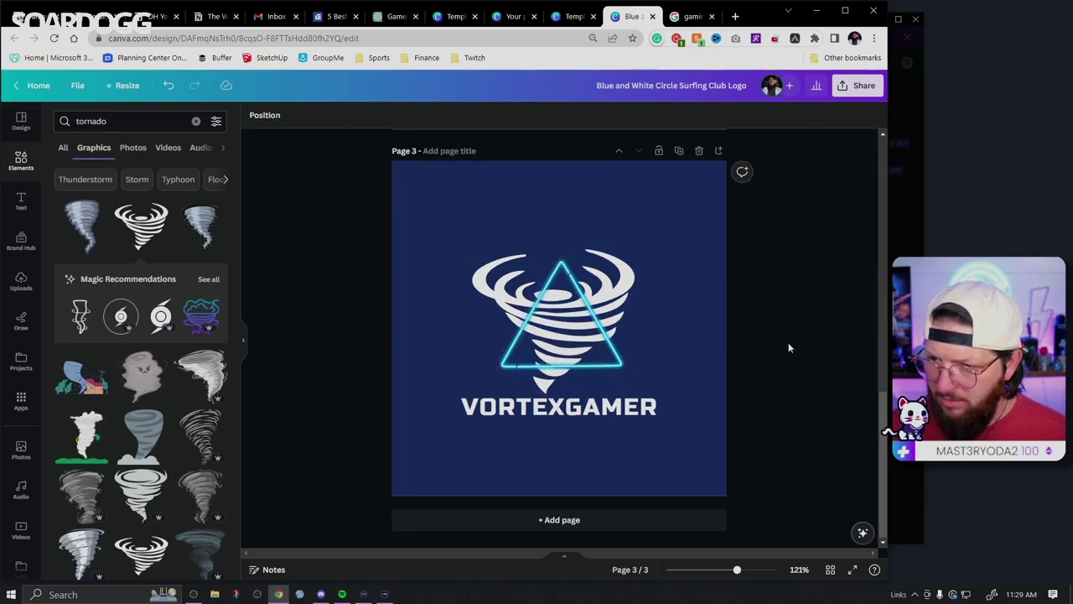
{"action": "key", "text": "ctrl+z"}
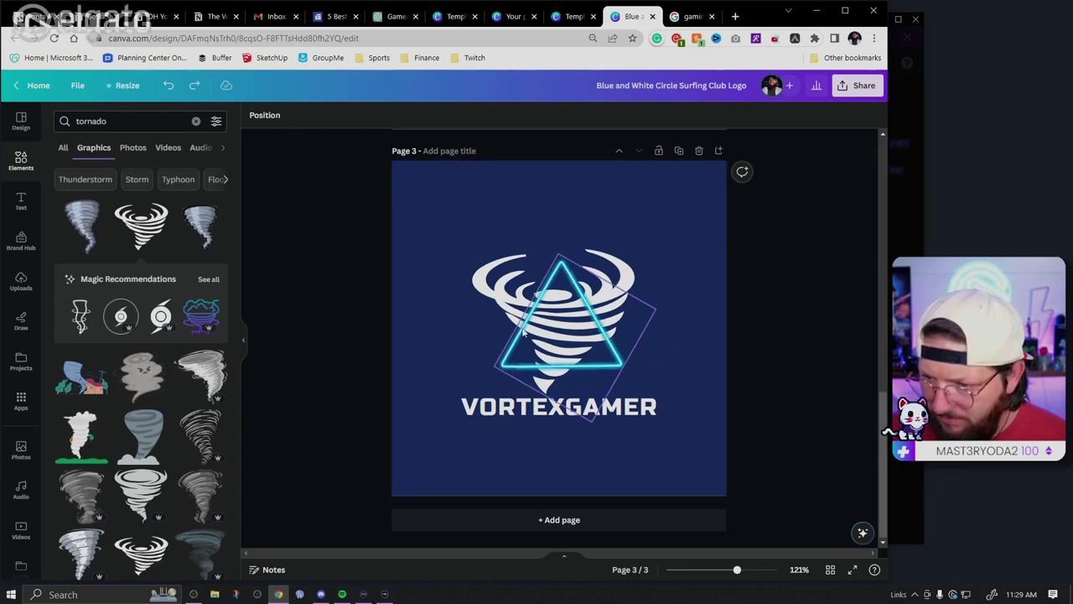
{"action": "left_click", "coordinate": [522, 333]}
{"action": "left_click_drag", "start_coordinate": [543, 328], "coordinate": [543, 325]}
{"action": "left_click", "coordinate": [755, 370]}
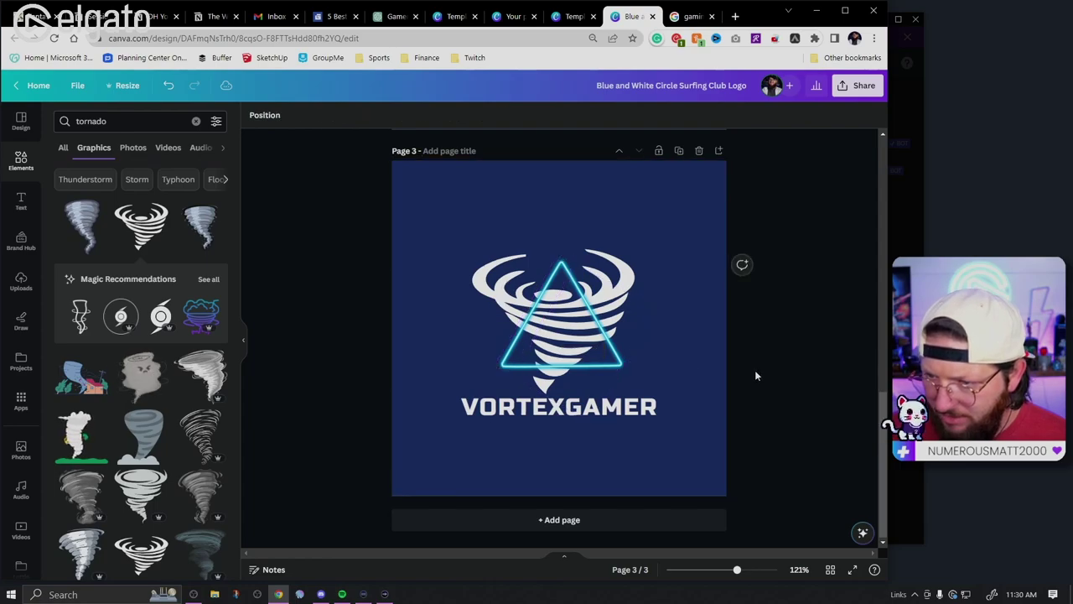
Step: Move the thin line down the layer stack to sit just above the background
{"action": "left_click", "coordinate": [524, 342]}
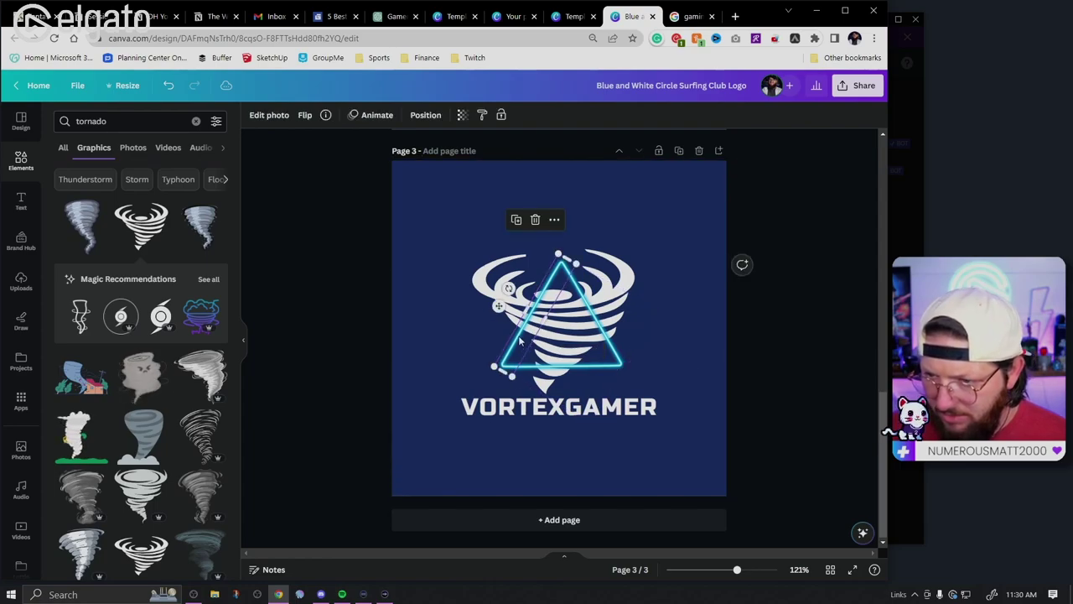
{"action": "left_click", "coordinate": [419, 116]}
{"action": "left_click_drag", "start_coordinate": [70, 194], "coordinate": [120, 311]}
{"action": "left_click", "coordinate": [801, 349]}
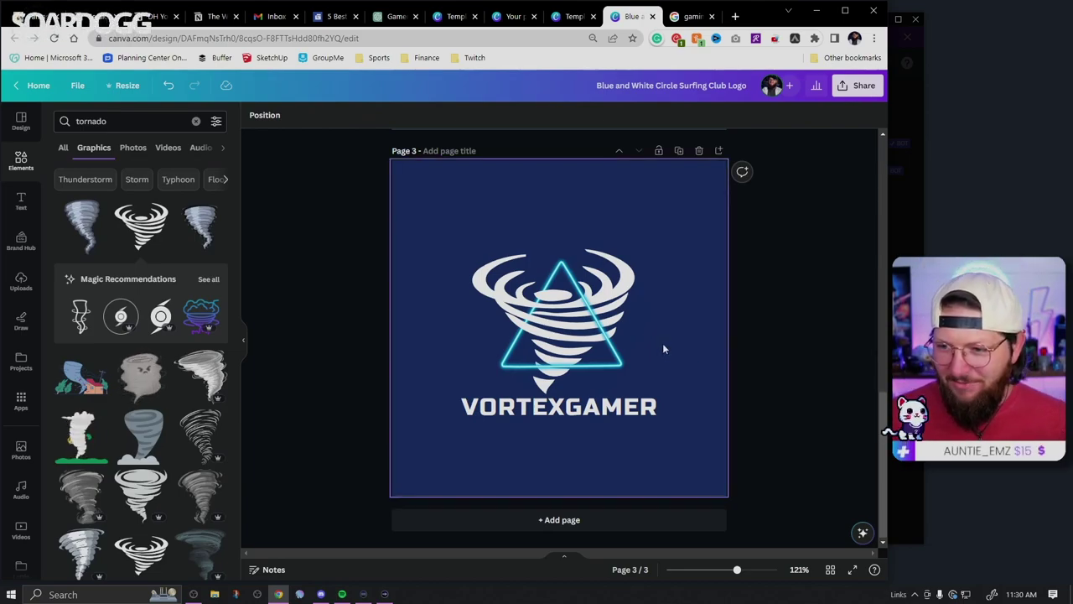
Step: Recolour the page 3 tornado dark navy
{"action": "left_click", "coordinate": [632, 287]}
{"action": "left_click", "coordinate": [254, 117]}
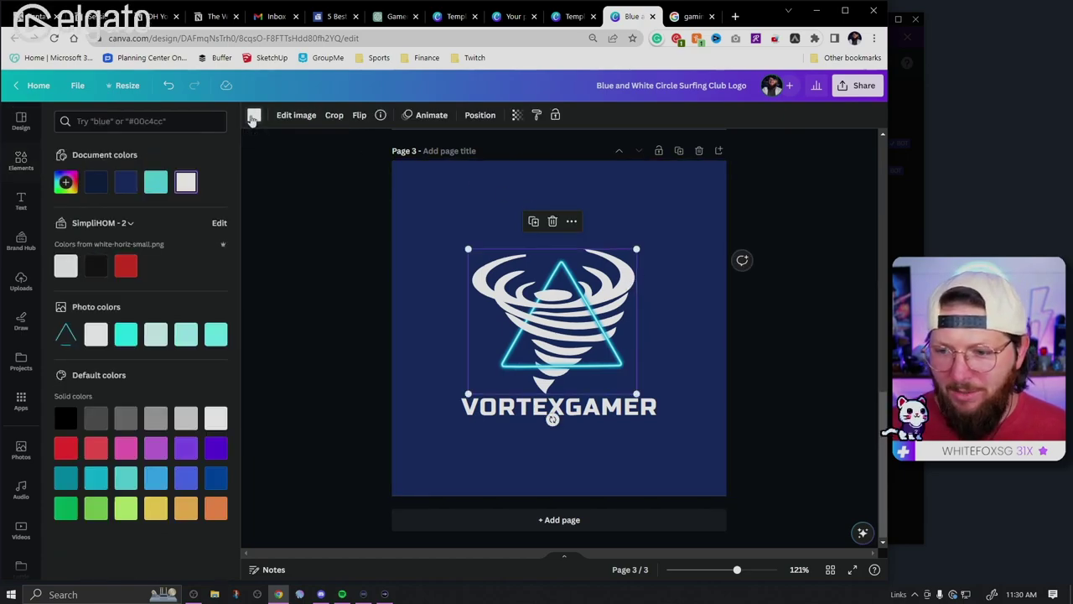
{"action": "left_click", "coordinate": [96, 183]}
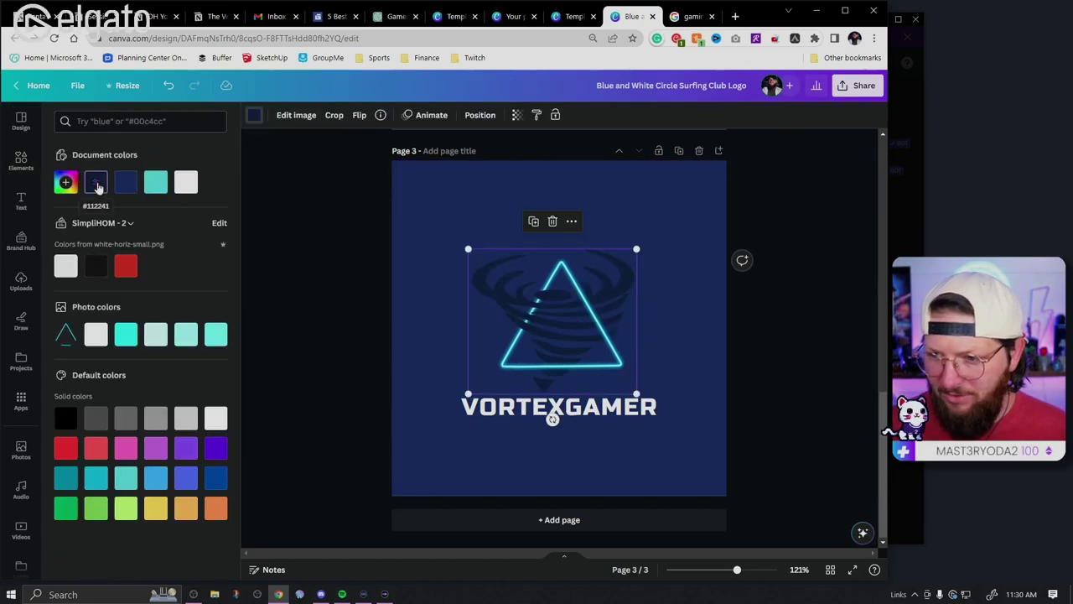
Step: Change the page 3 background to a pale light grey with the custom colour picker
{"action": "left_click", "coordinate": [410, 190]}
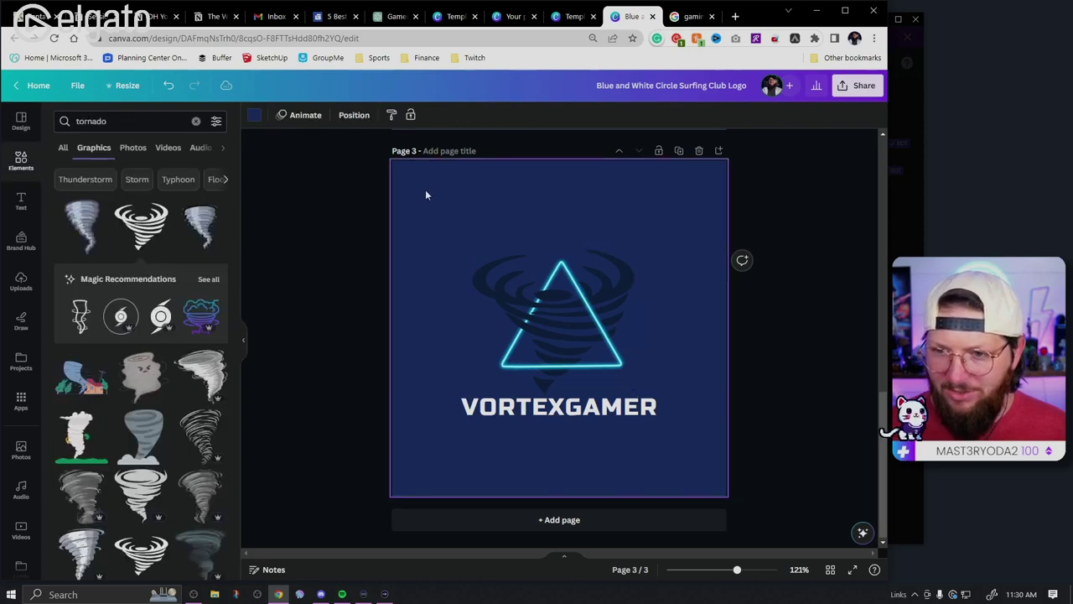
{"action": "left_click", "coordinate": [254, 115]}
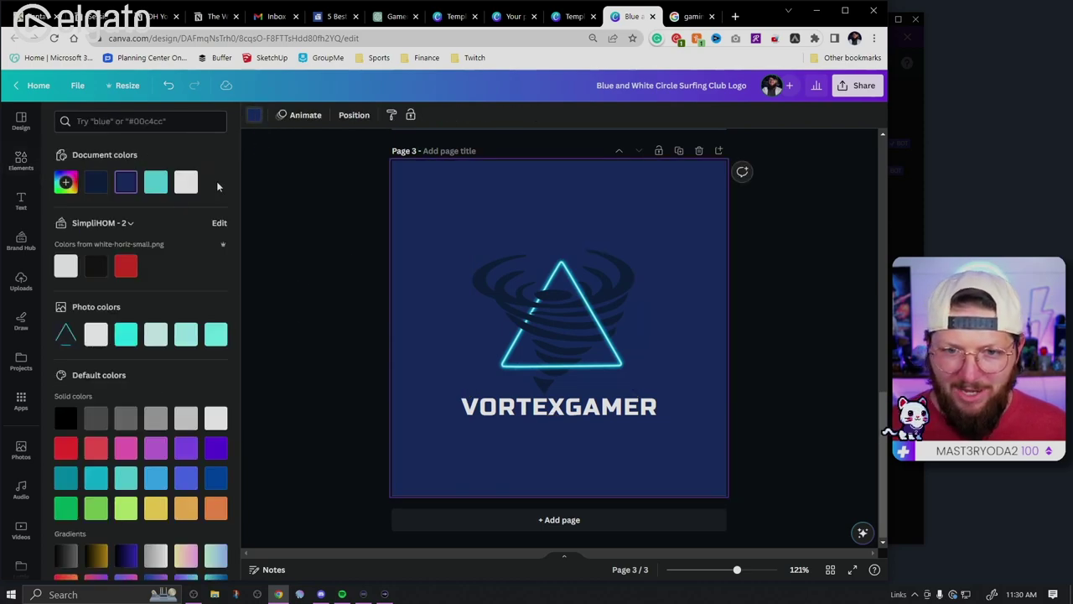
{"action": "left_click", "coordinate": [65, 182]}
{"action": "left_click_drag", "start_coordinate": [177, 271], "coordinate": [50, 221]}
{"action": "left_click", "coordinate": [259, 261]}
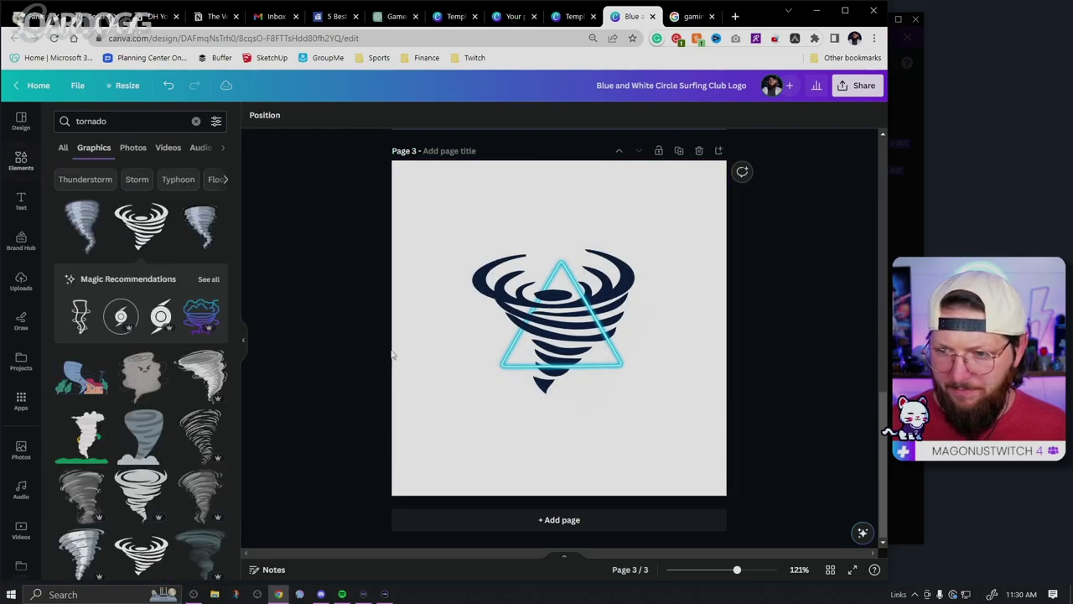
Step: Make the VORTEXGAMER text dark navy and nudge it slightly lower
{"action": "left_click", "coordinate": [575, 411]}
{"action": "left_click", "coordinate": [414, 115]}
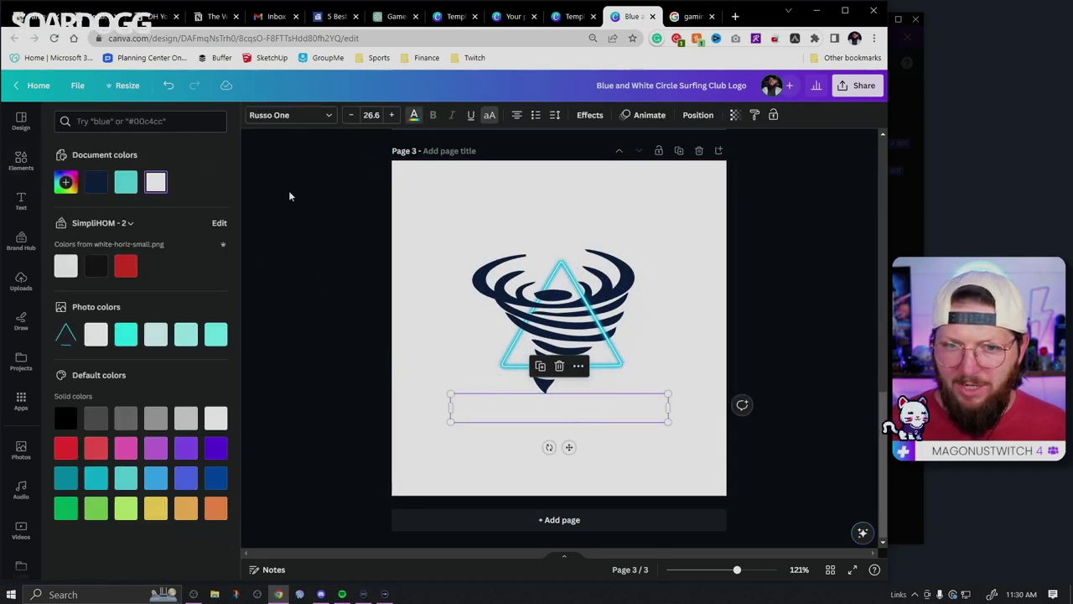
{"action": "left_click", "coordinate": [96, 179]}
{"action": "left_click", "coordinate": [310, 266]}
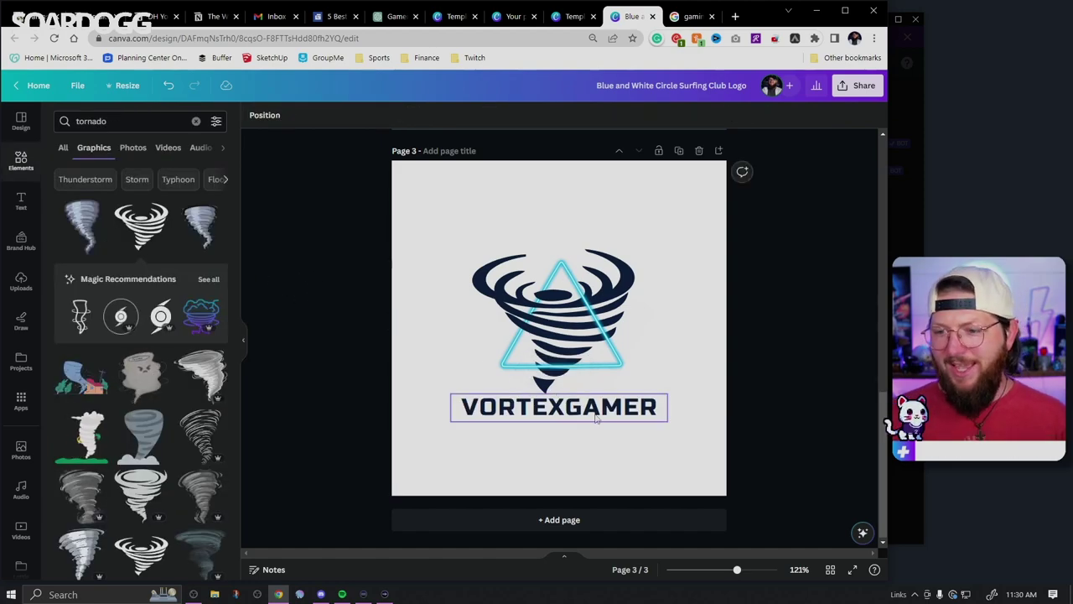
{"action": "left_click", "coordinate": [661, 409]}
{"action": "left_click_drag", "start_coordinate": [661, 408], "coordinate": [668, 415]}
{"action": "left_click", "coordinate": [821, 403]}
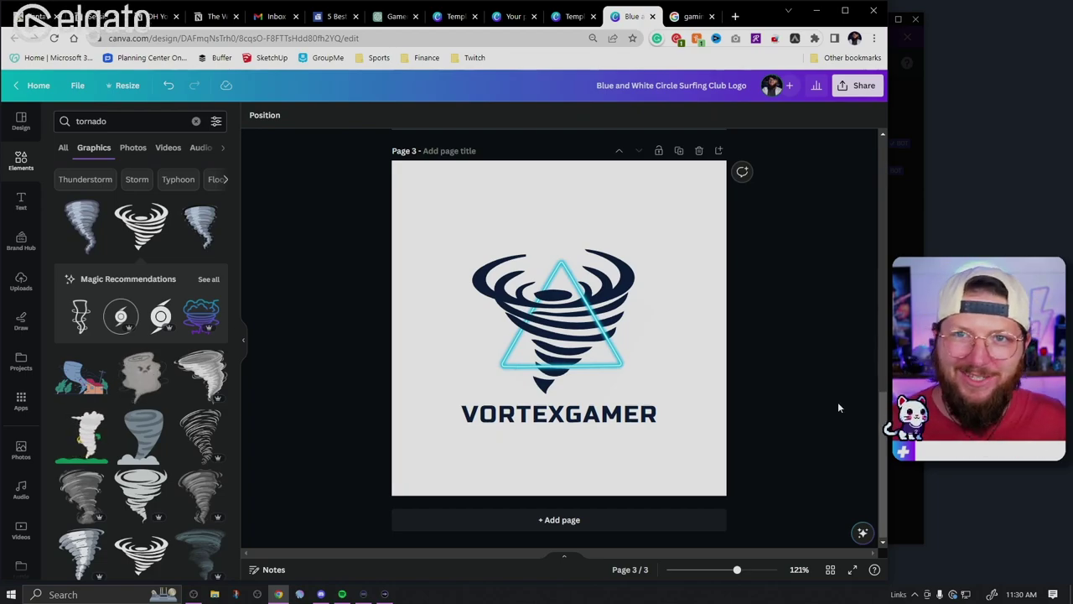
Step: Add a fourth page and apply the Borcelle Gaming badge template to it
{"action": "left_click", "coordinate": [21, 122]}
{"action": "left_click", "coordinate": [719, 151]}
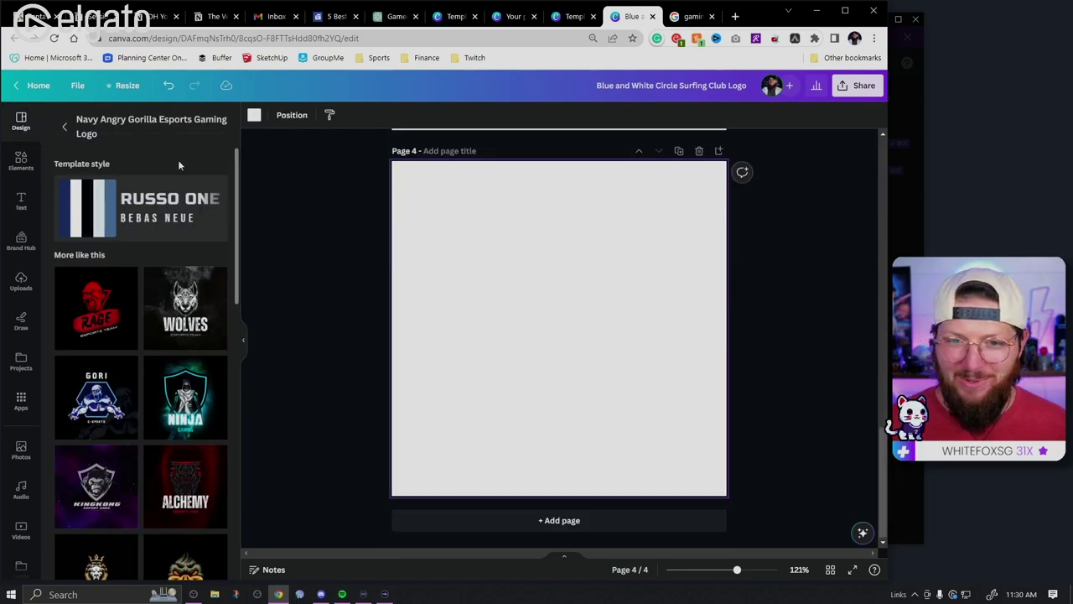
{"action": "left_click", "coordinate": [65, 126]}
{"action": "triple_click", "coordinate": [114, 125]}
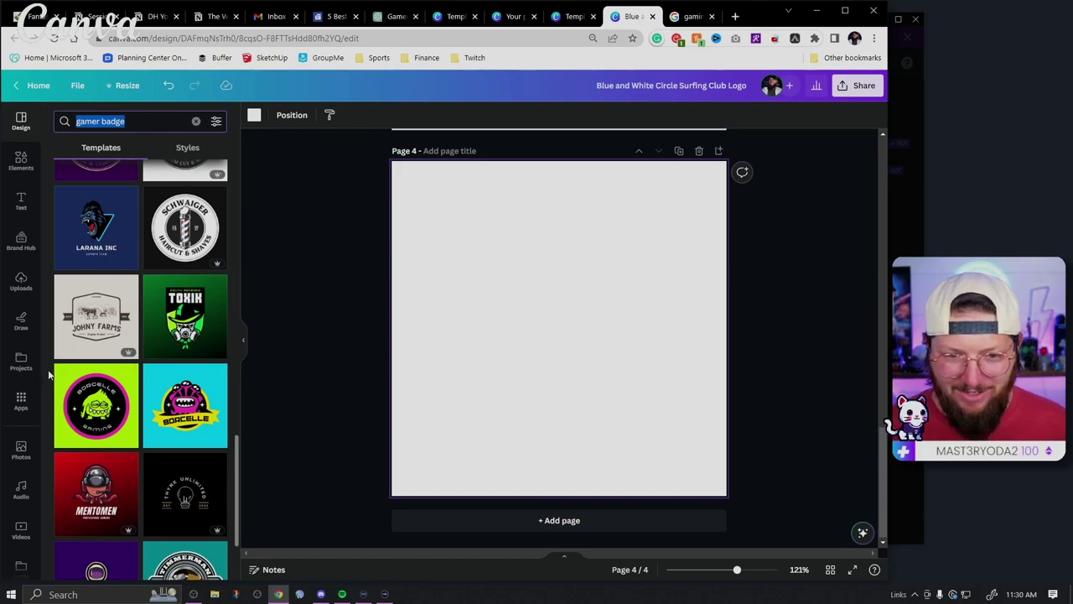
{"action": "left_click", "coordinate": [97, 411]}
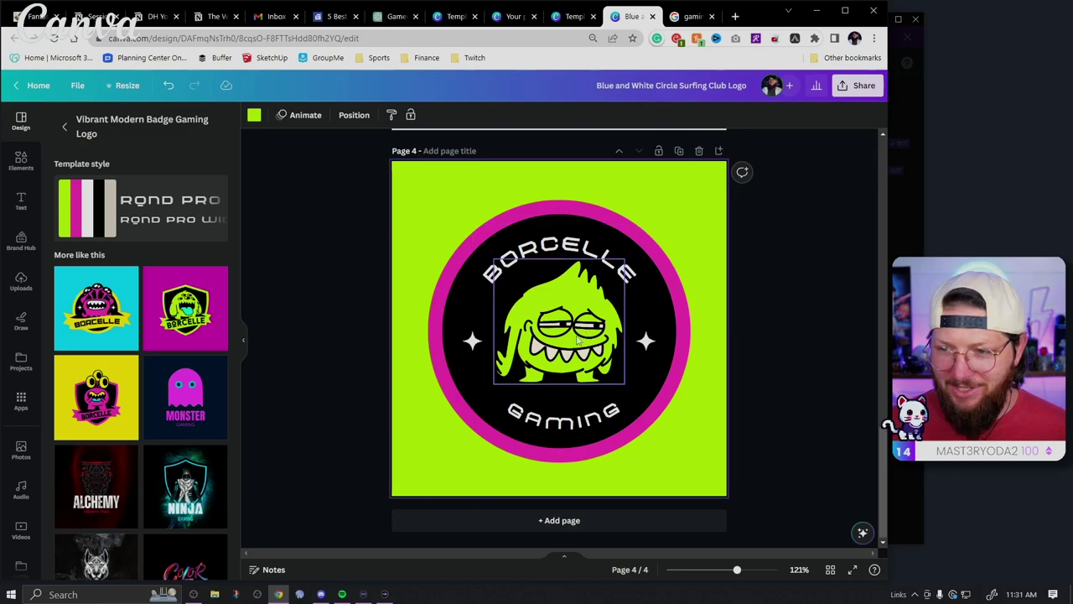
Step: Remove the extra tornado graphic and delete the badge's monster illustration
{"action": "left_click", "coordinate": [21, 159]}
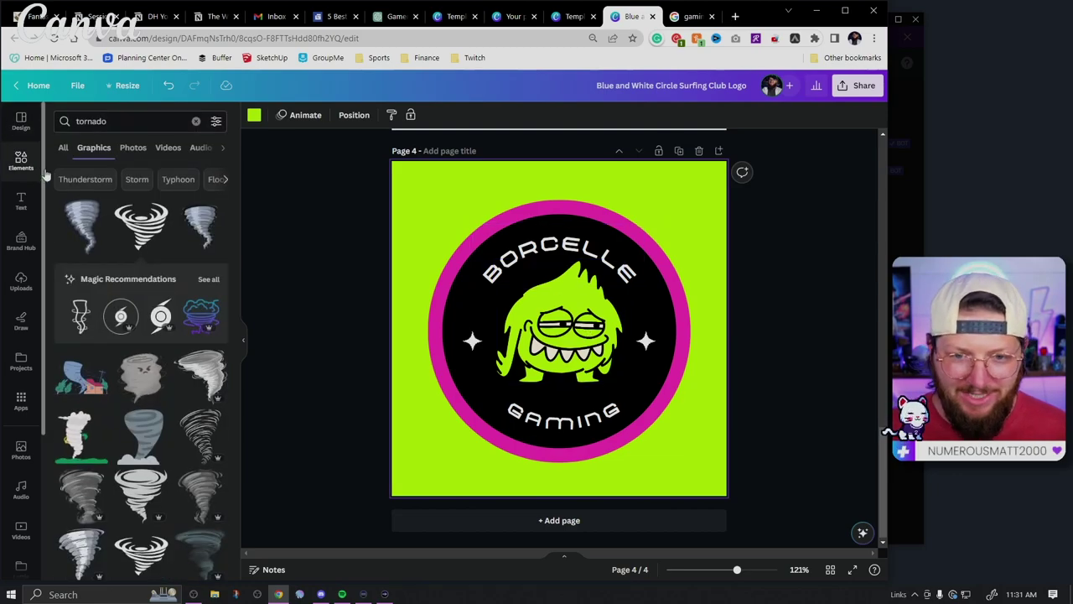
{"action": "left_click", "coordinate": [82, 436]}
{"action": "key", "text": "Delete"}
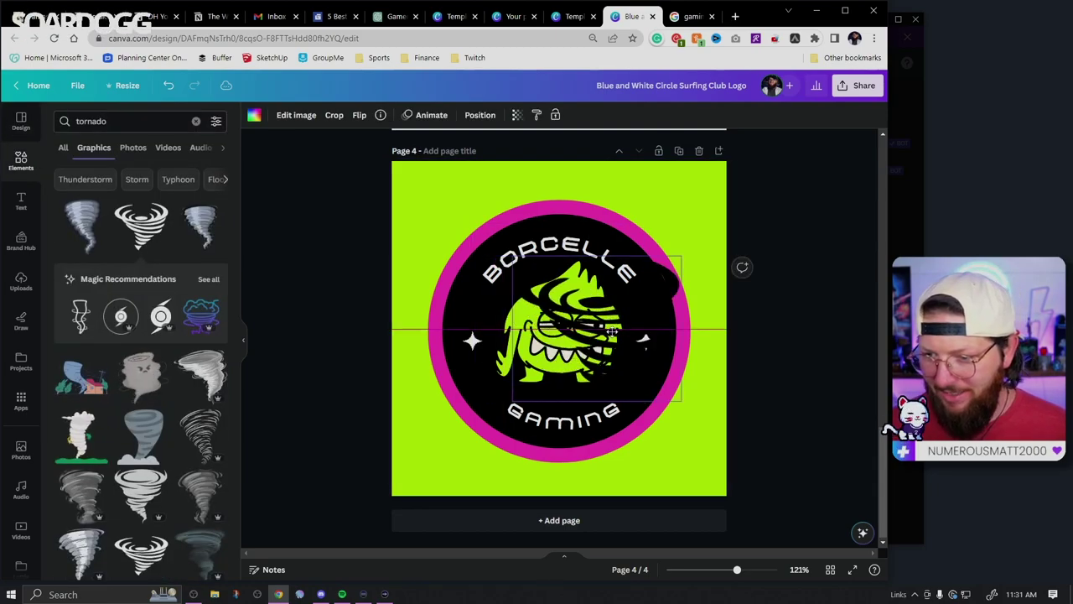
{"action": "left_click", "coordinate": [503, 356]}
{"action": "key", "text": "Delete"}
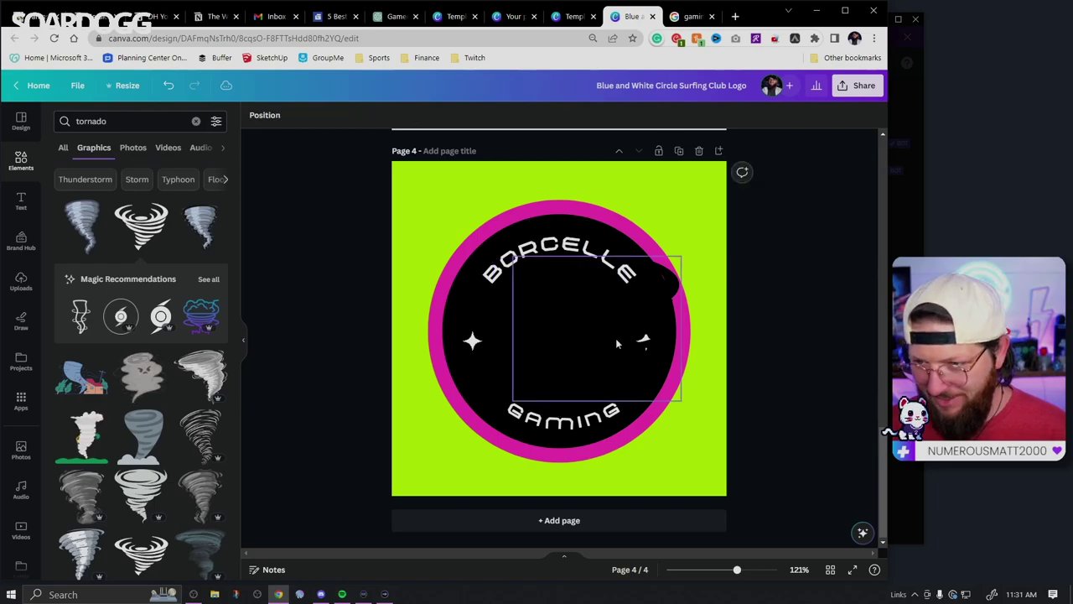
Step: Recolour the centre tornado lime, shrink and centre it, and start replacing BORCELLE with VOR
{"action": "left_click", "coordinate": [571, 339]}
{"action": "left_click", "coordinate": [254, 115]}
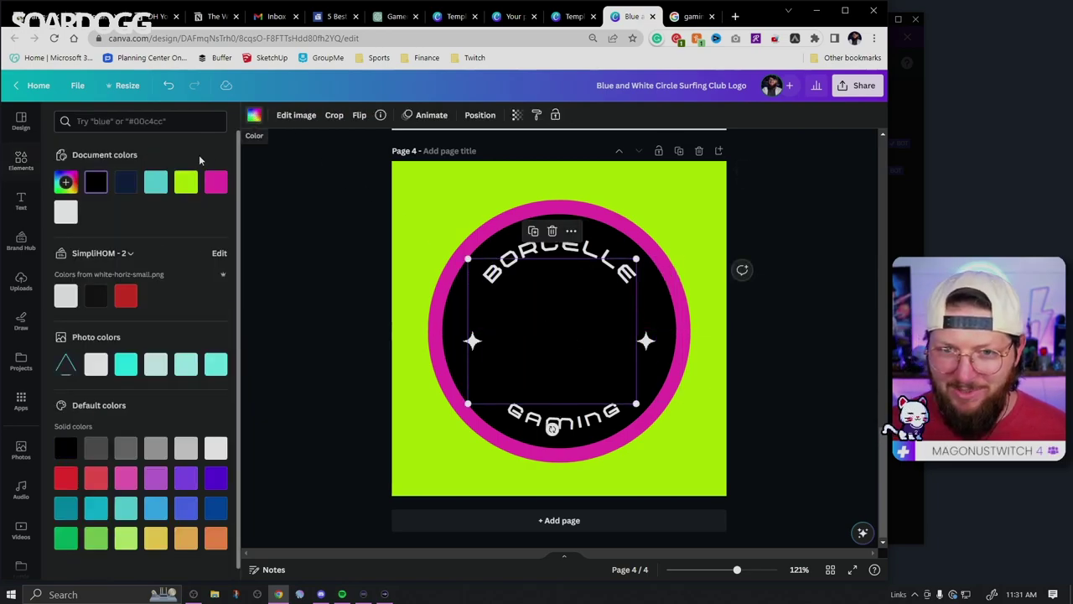
{"action": "left_click", "coordinate": [180, 183]}
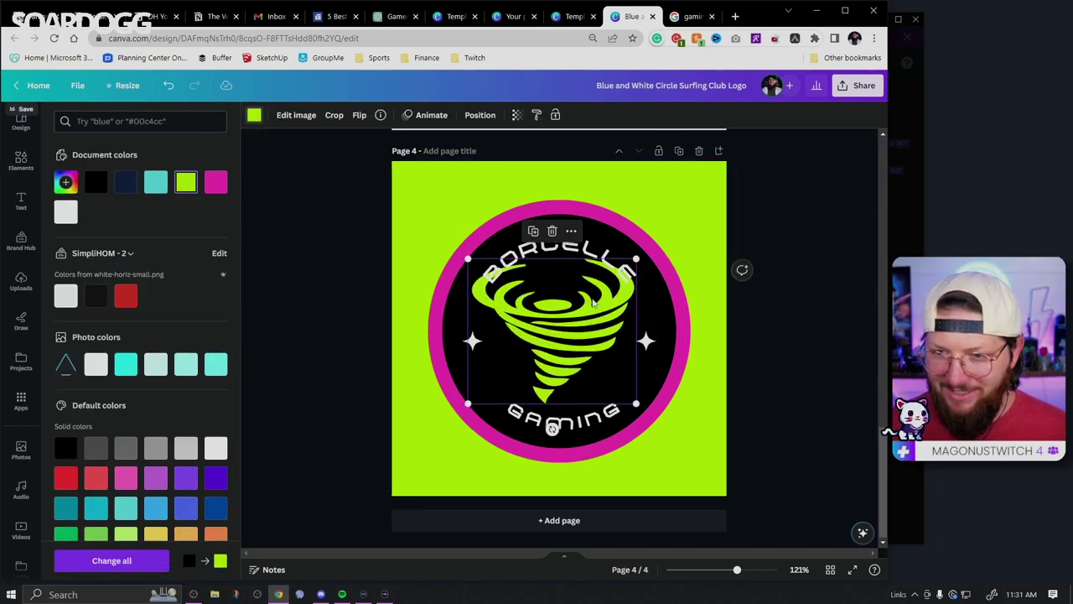
{"action": "left_click_drag", "start_coordinate": [617, 282], "coordinate": [597, 323]}
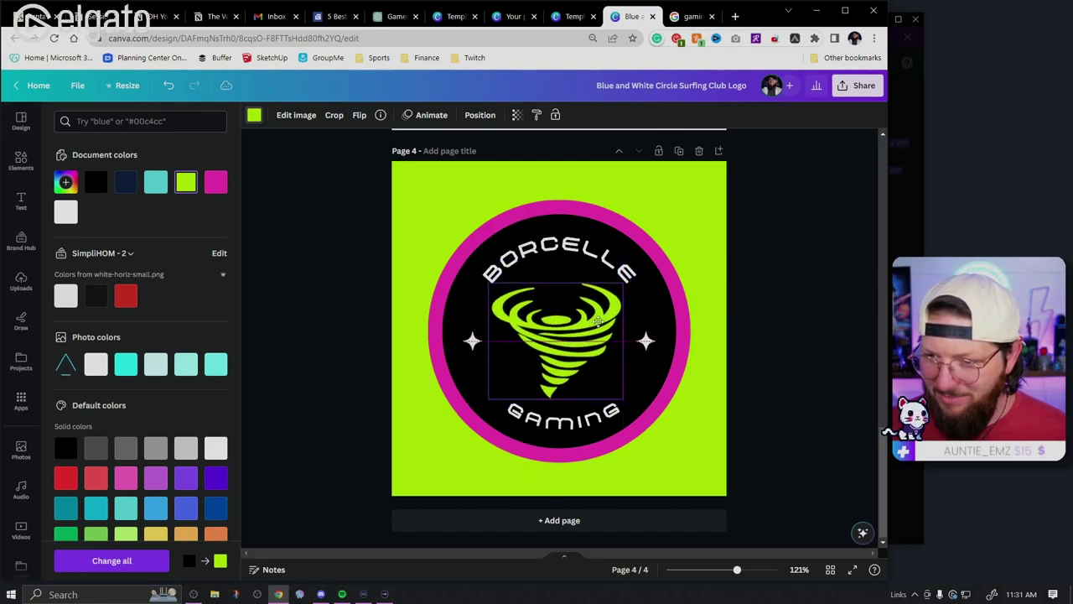
{"action": "double_click", "coordinate": [517, 248]}
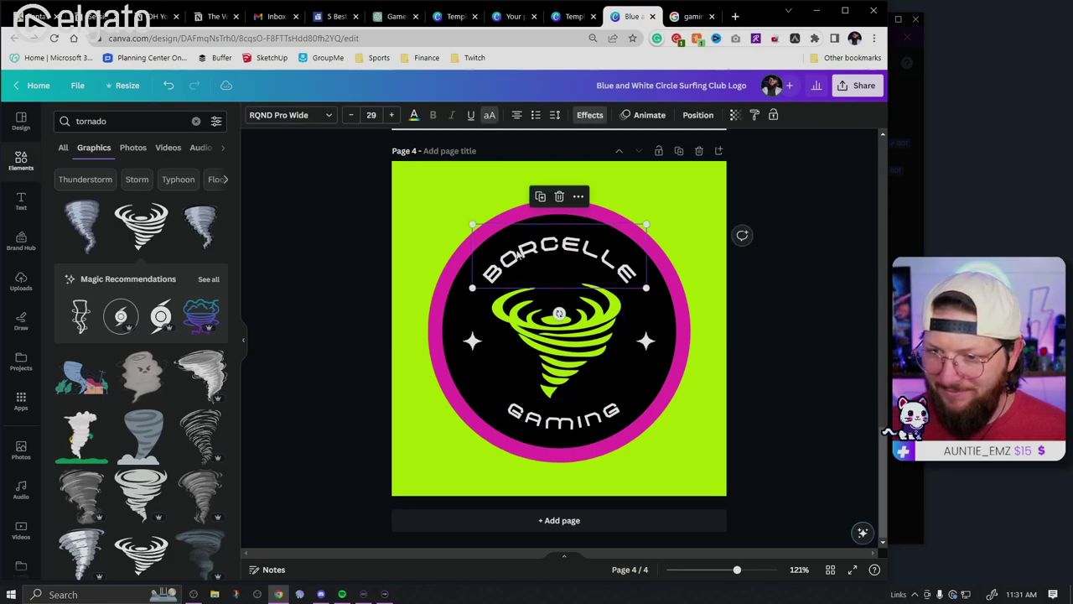
{"action": "type", "text": "VORTEX"}
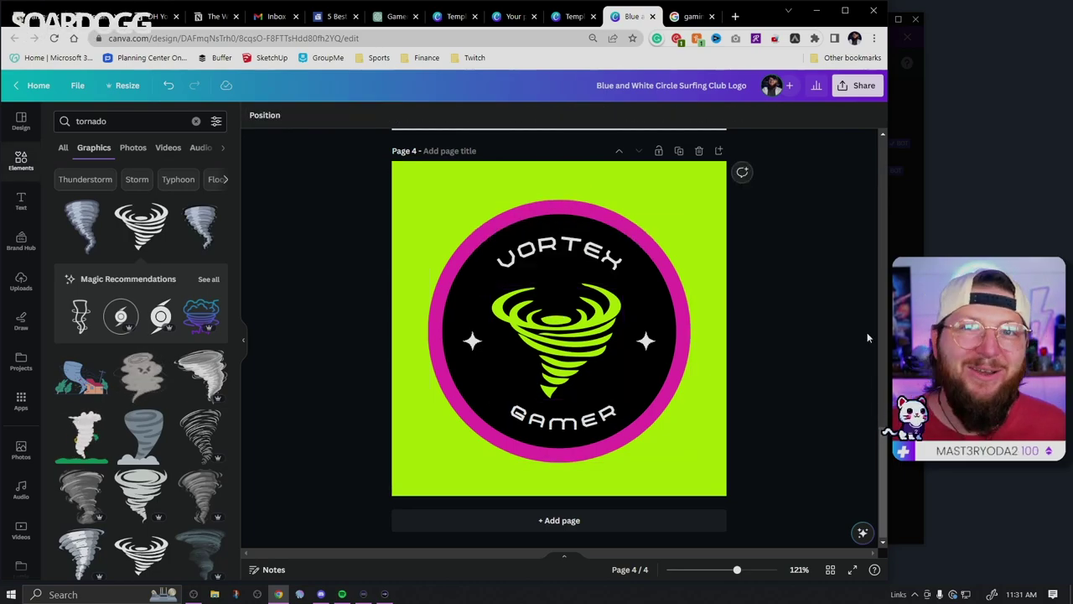
Step: Scroll the canvas up to show the dark page 2 winged-V VORTEXGAMER badge
{"action": "scroll", "coordinate": [857, 336], "scroll_direction": "up", "scroll_amount": 4}
{"action": "scroll", "coordinate": [854, 331], "scroll_direction": "up", "scroll_amount": 4}
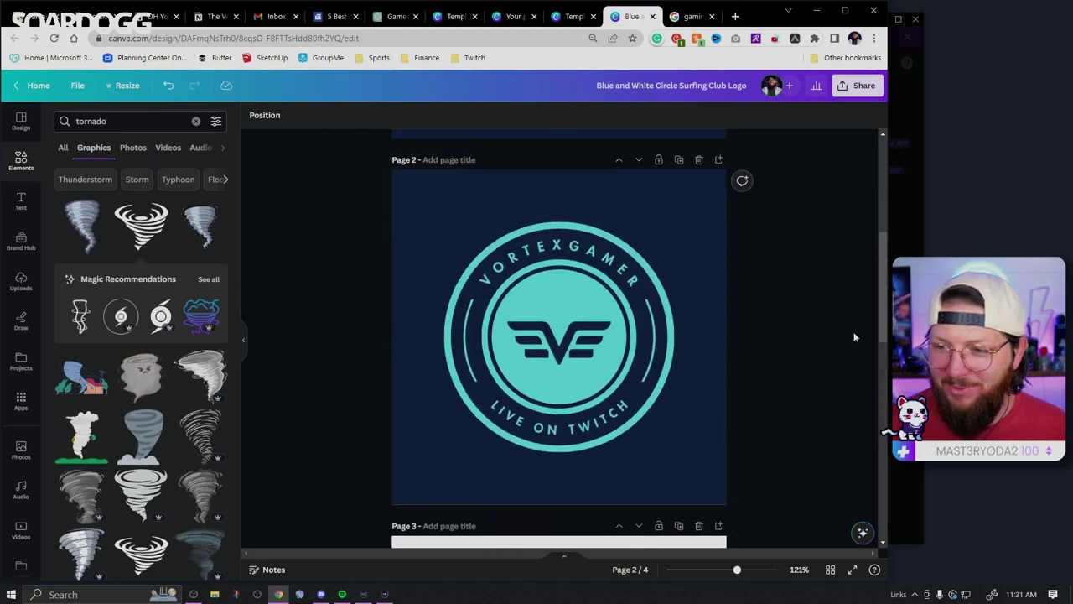
{"action": "scroll", "coordinate": [822, 327], "scroll_direction": "down", "scroll_amount": 1}
{"action": "scroll", "coordinate": [797, 320], "scroll_direction": "up", "scroll_amount": 1}
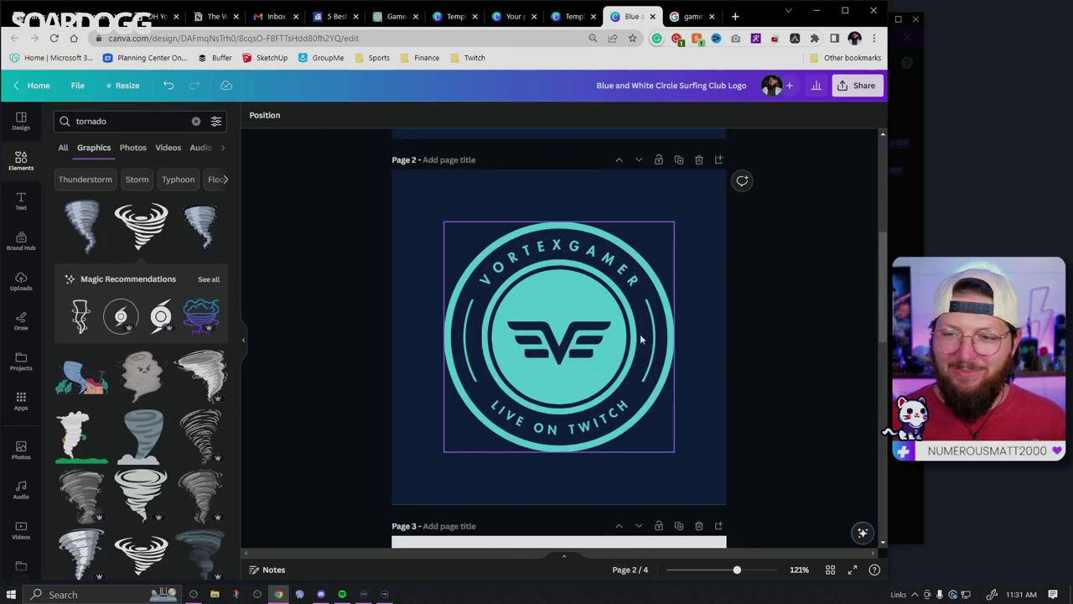